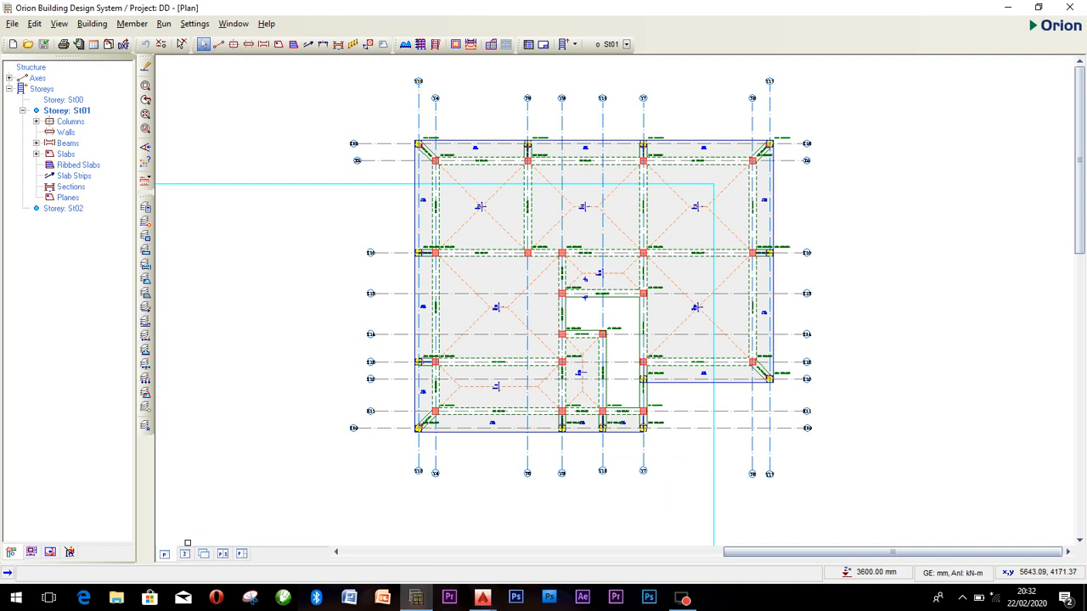
Step: Open the 3D view of the building and examine its columns, beams and slabs
{"action": "left_click", "coordinate": [183, 555]}
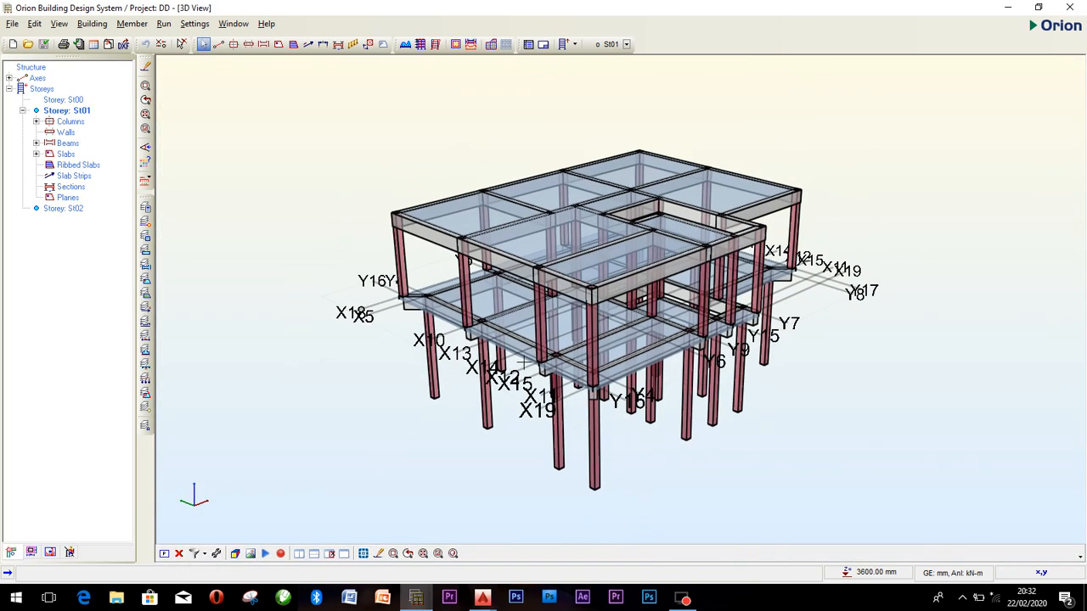
{"action": "scroll", "coordinate": [661, 297], "scroll_direction": "up", "scroll_amount": 3}
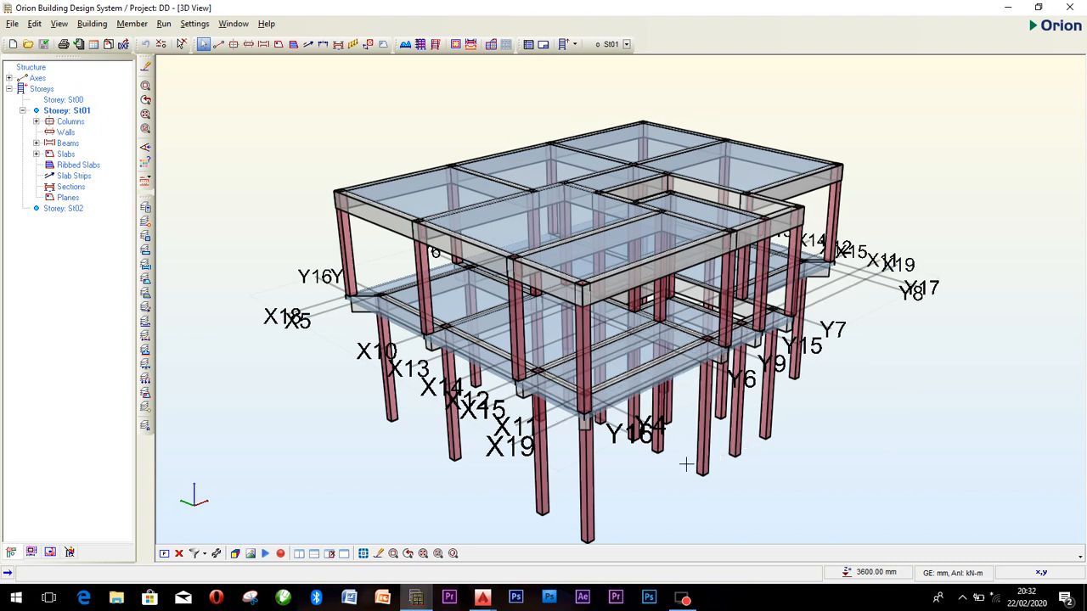
{"action": "scroll", "coordinate": [658, 348], "scroll_direction": "down", "scroll_amount": 1}
{"action": "scroll", "coordinate": [686, 328], "scroll_direction": "up", "scroll_amount": 2}
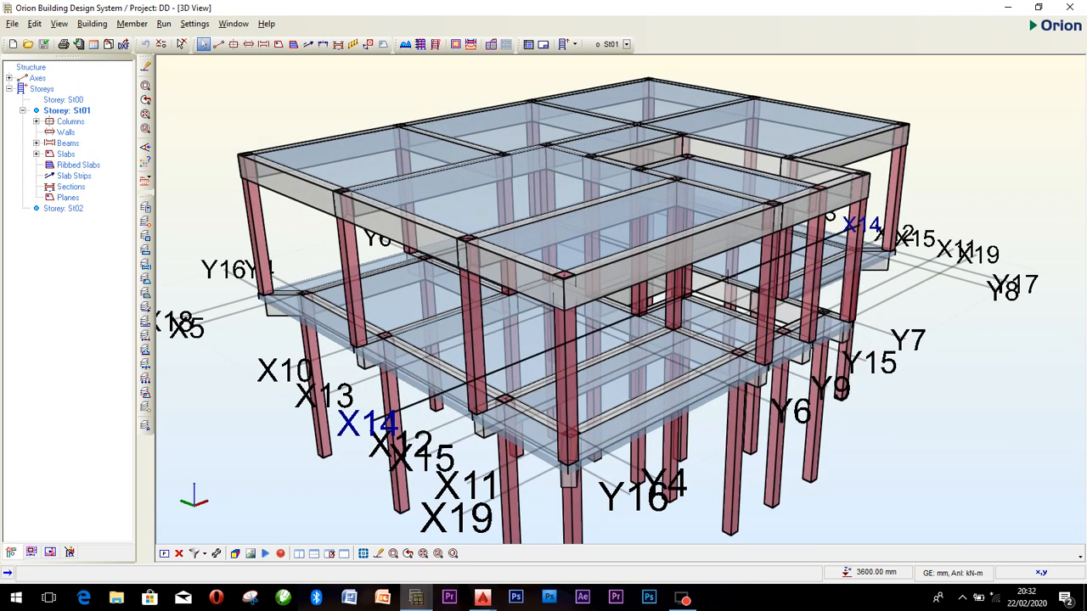
{"action": "scroll", "coordinate": [623, 360], "scroll_direction": "down", "scroll_amount": 1}
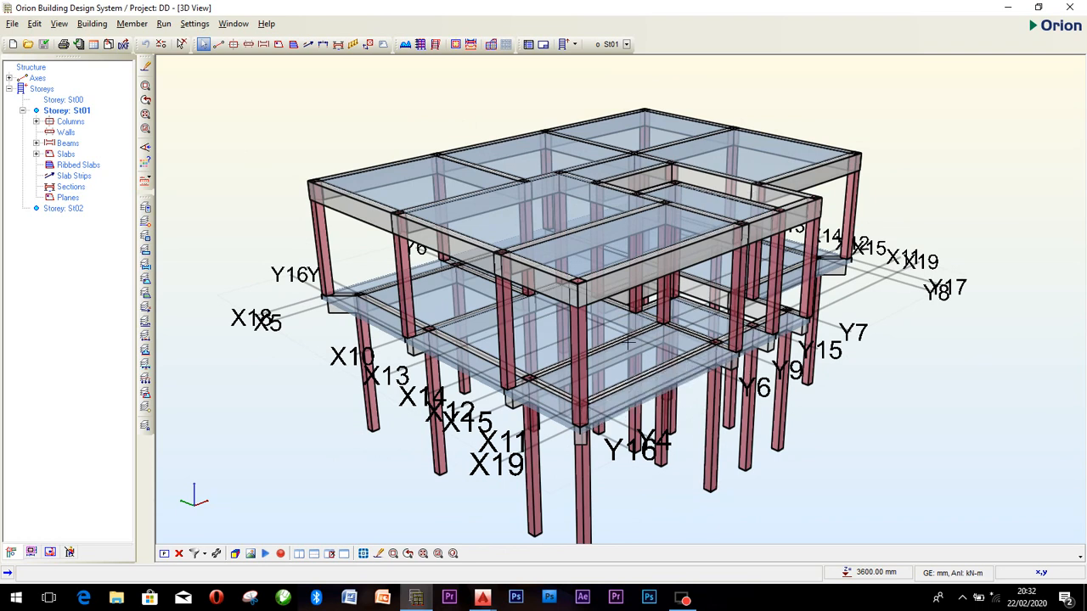
{"action": "scroll", "coordinate": [630, 342], "scroll_direction": "down", "scroll_amount": 2}
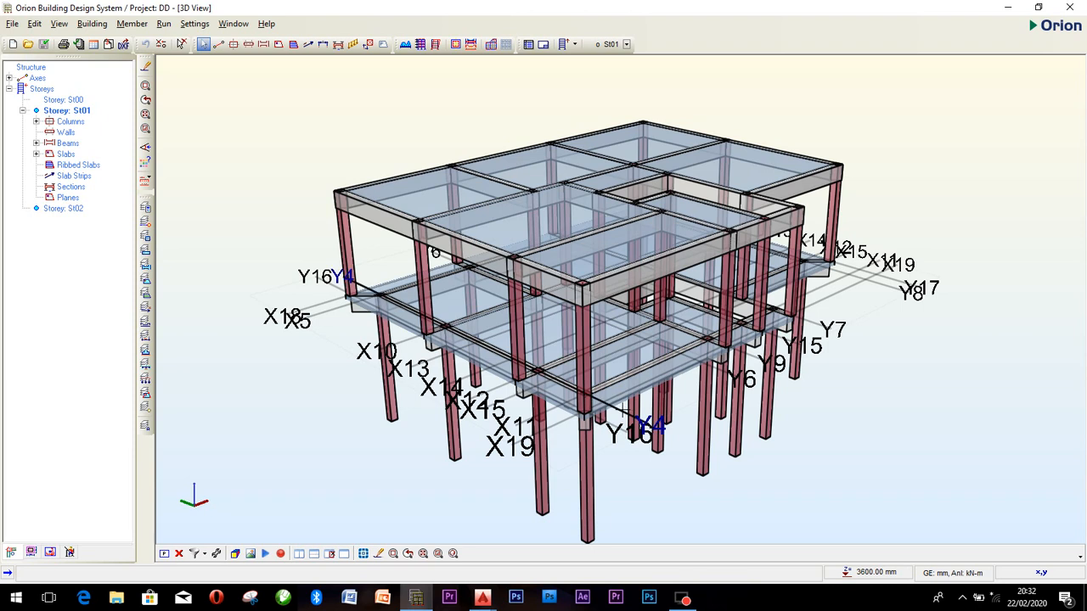
{"action": "middle_click_drag", "start_coordinate": [707, 465], "coordinate": [701, 436]}
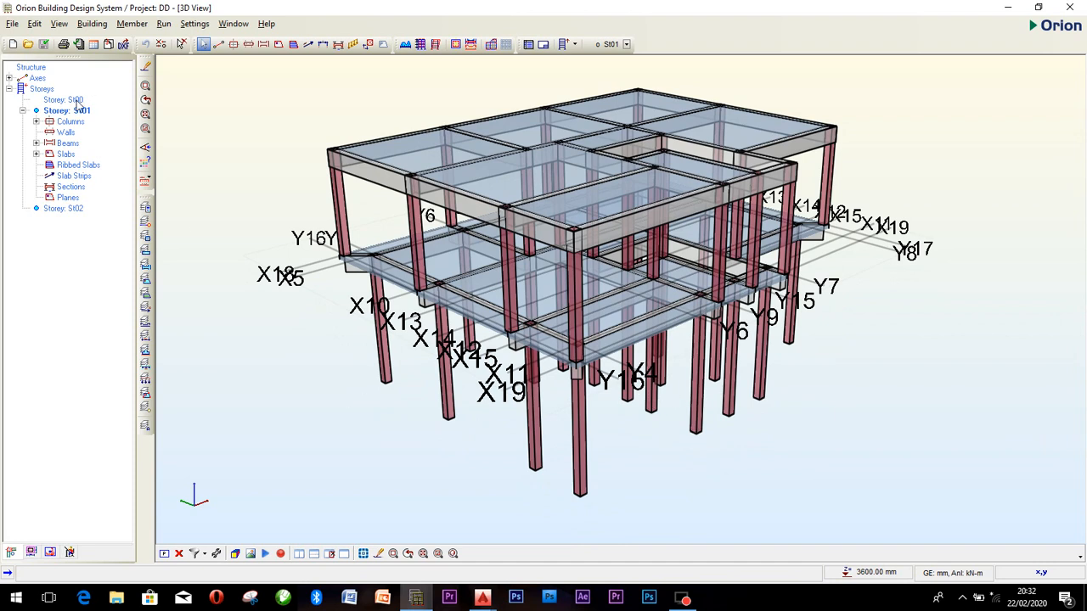
Step: Return to the plan view and examine the framing layout of storey St01
{"action": "left_click", "coordinate": [179, 554]}
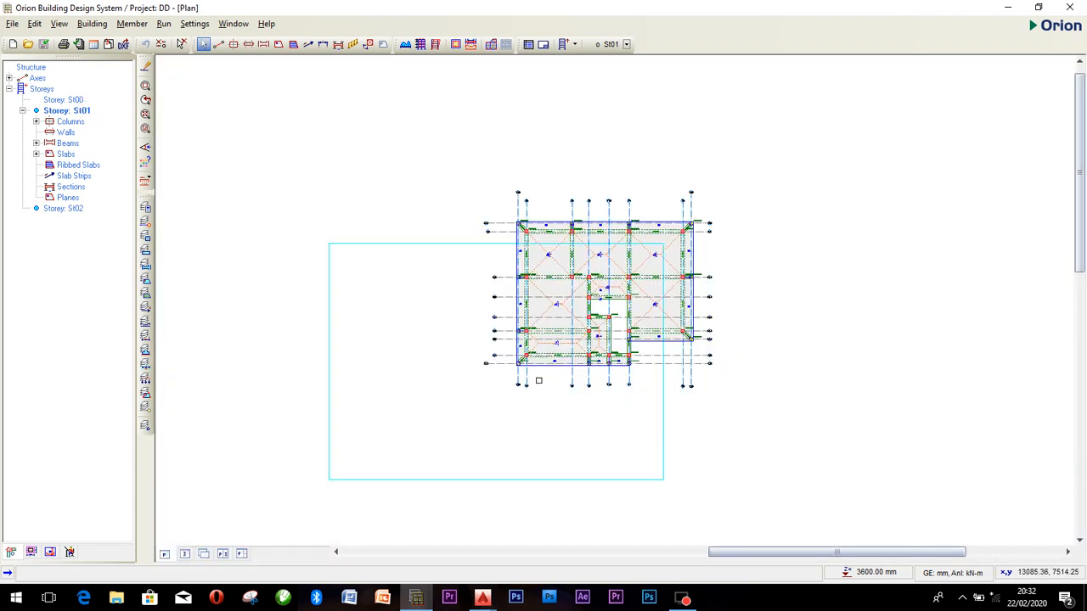
{"action": "scroll", "coordinate": [649, 363], "scroll_direction": "up", "scroll_amount": 3}
{"action": "scroll", "coordinate": [650, 364], "scroll_direction": "up", "scroll_amount": 2}
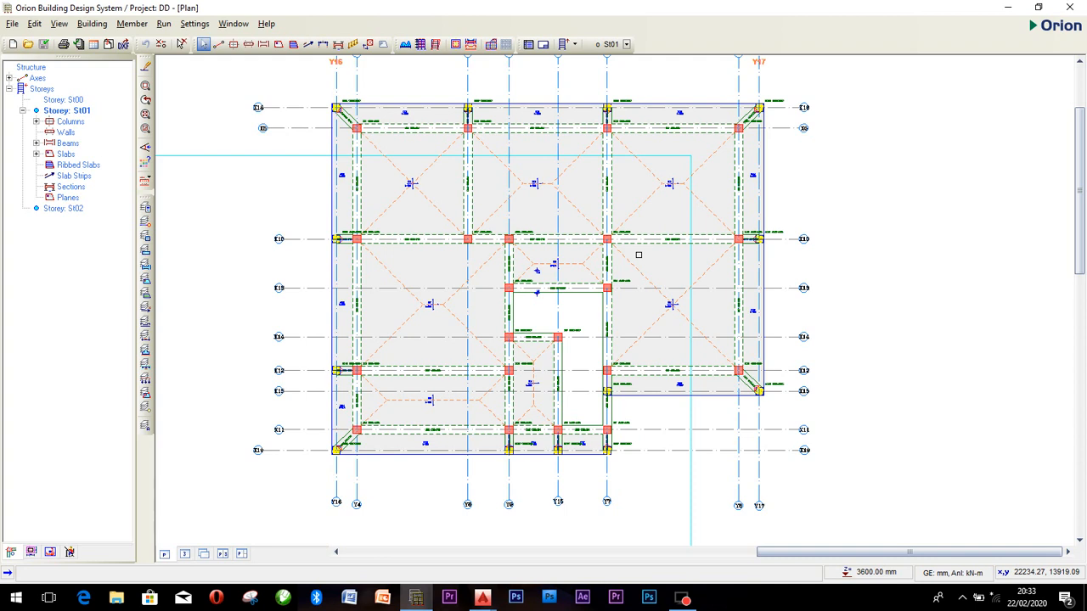
{"action": "scroll", "coordinate": [642, 243], "scroll_direction": "up", "scroll_amount": 4}
{"action": "scroll", "coordinate": [572, 274], "scroll_direction": "down", "scroll_amount": 5}
{"action": "scroll", "coordinate": [409, 267], "scroll_direction": "up", "scroll_amount": 5}
{"action": "scroll", "coordinate": [408, 268], "scroll_direction": "down", "scroll_amount": 3}
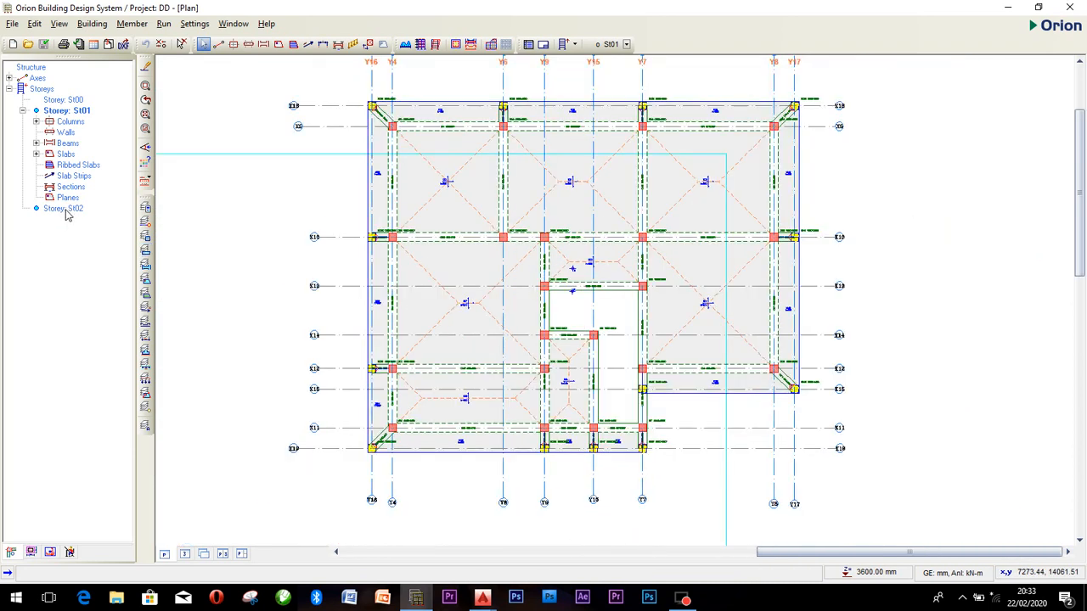
Step: Switch to storey St02 and examine its beams, slabs and the area around the stair opening
{"action": "double_click", "coordinate": [64, 209]}
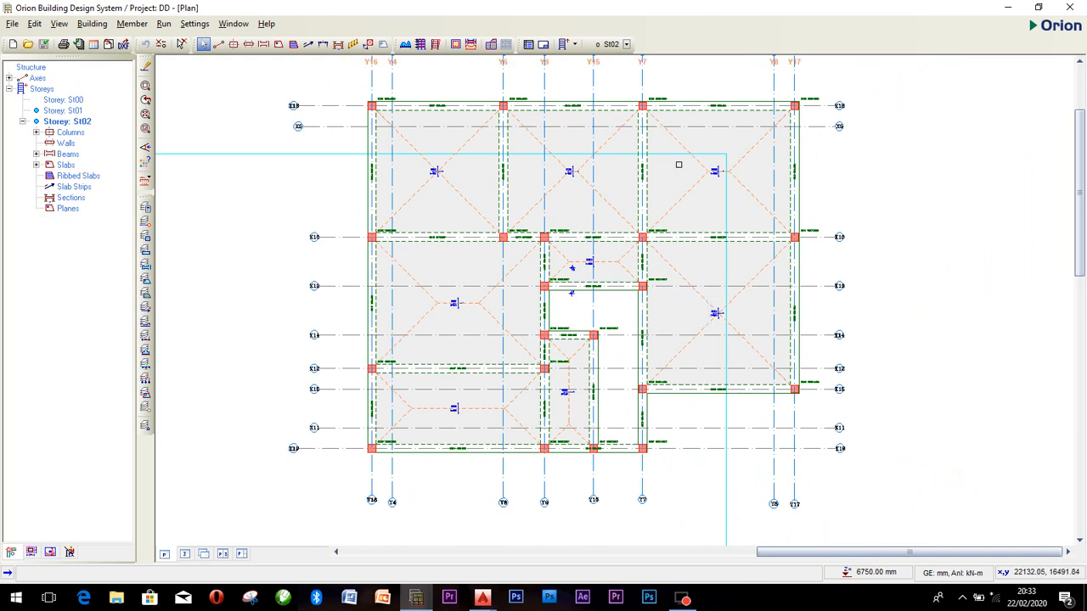
{"action": "left_click", "coordinate": [1005, 363]}
{"action": "left_click", "coordinate": [1004, 363]}
{"action": "scroll", "coordinate": [643, 394], "scroll_direction": "up", "scroll_amount": 3}
{"action": "left_click", "coordinate": [504, 216]}
{"action": "left_click", "coordinate": [579, 226]}
{"action": "left_click", "coordinate": [595, 342]}
{"action": "left_click", "coordinate": [595, 403]}
{"action": "left_click", "coordinate": [599, 463]}
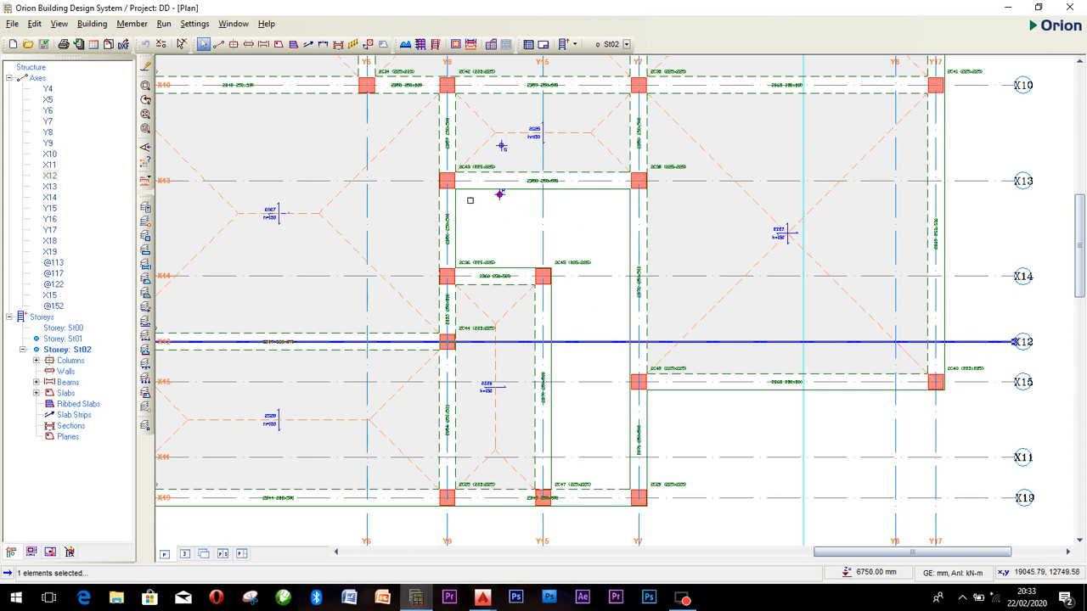
{"action": "scroll", "coordinate": [498, 194], "scroll_direction": "down", "scroll_amount": 5}
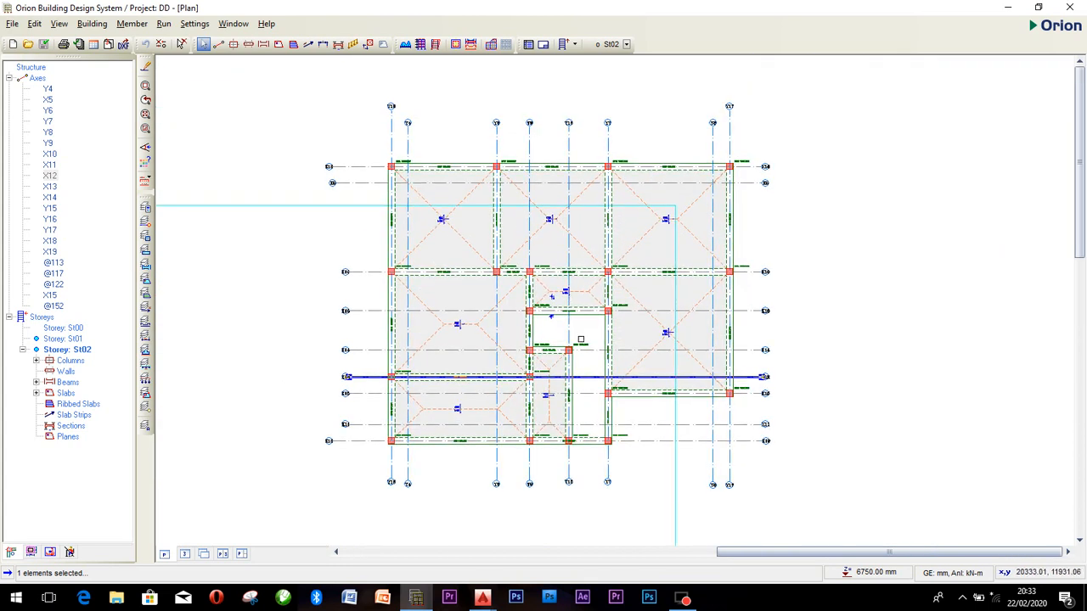
{"action": "scroll", "coordinate": [581, 340], "scroll_direction": "up", "scroll_amount": 1}
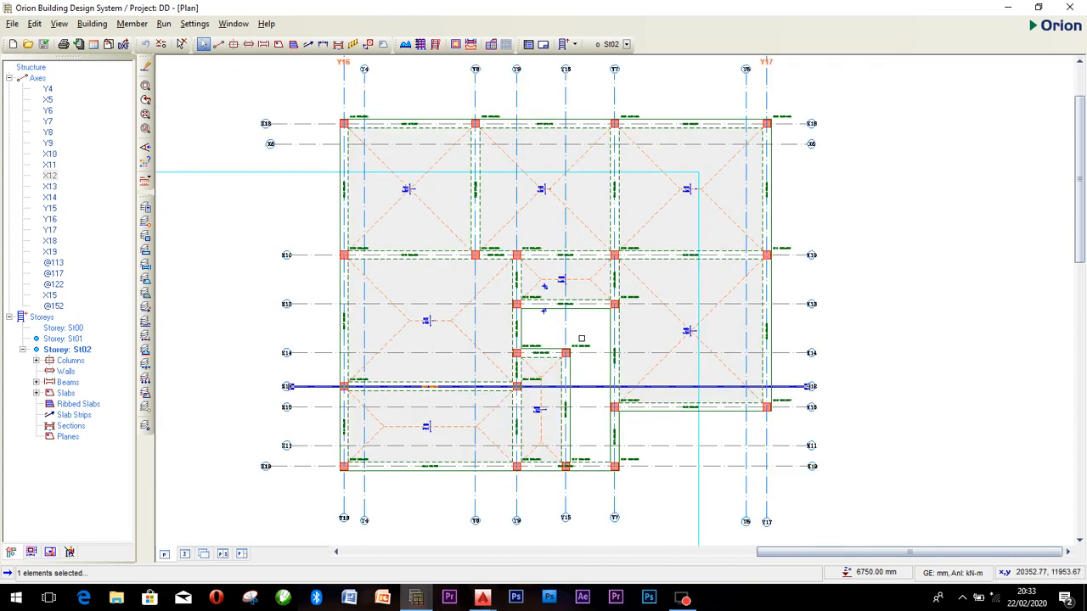
Step: Switch back to storey St01 and examine its plan around axis X10 and the stair opening
{"action": "mouse_move", "coordinate": [770, 217]}
{"action": "double_click", "coordinate": [74, 339]}
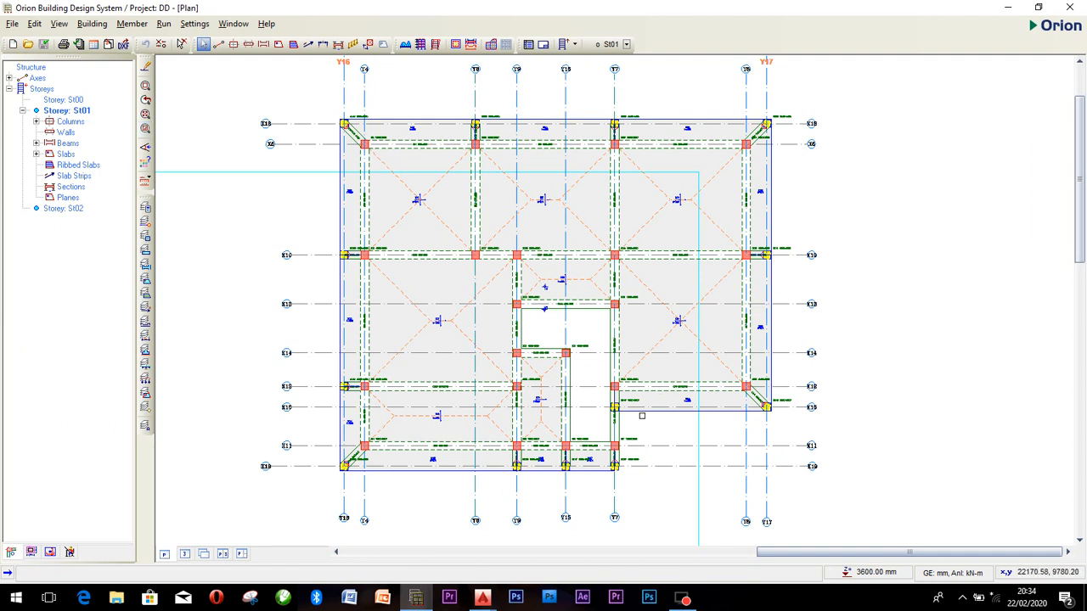
{"action": "left_click", "coordinate": [816, 255]}
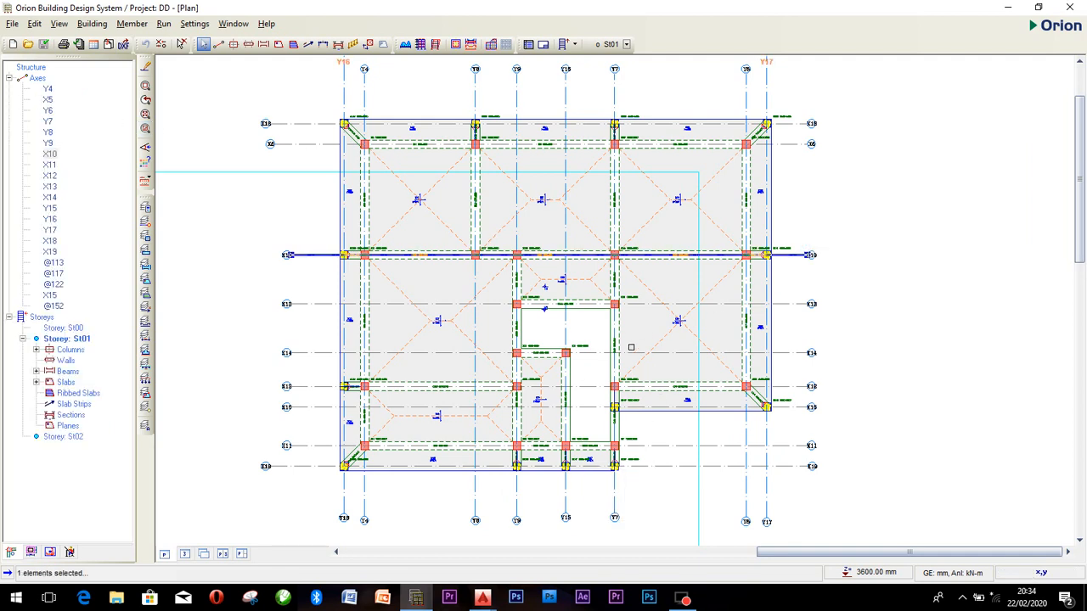
{"action": "scroll", "coordinate": [652, 340], "scroll_direction": "up", "scroll_amount": 4}
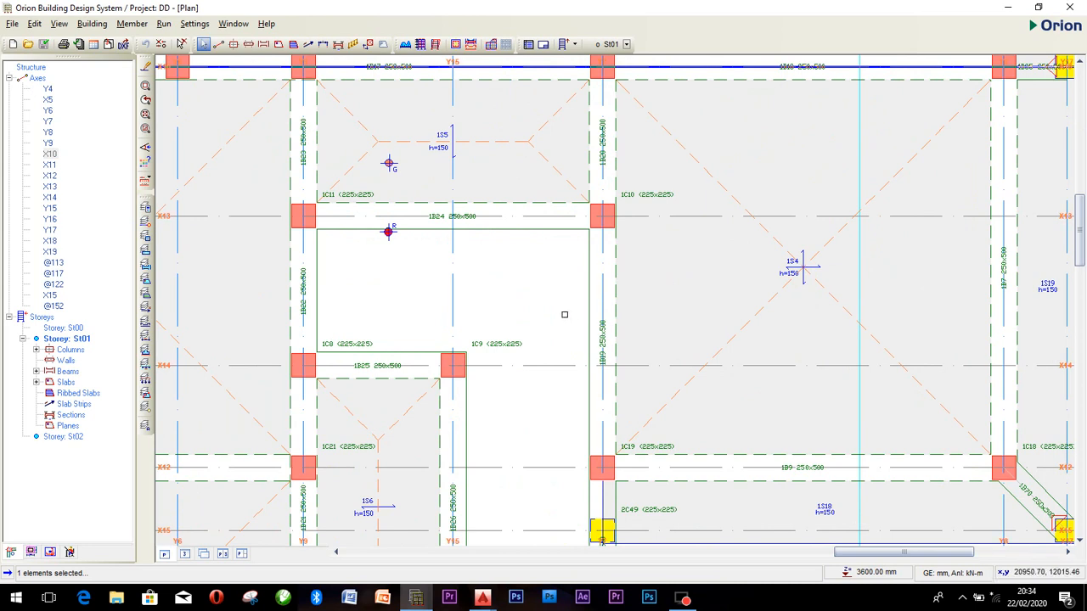
{"action": "scroll", "coordinate": [564, 315], "scroll_direction": "down", "scroll_amount": 5}
{"action": "left_click", "coordinate": [824, 182]}
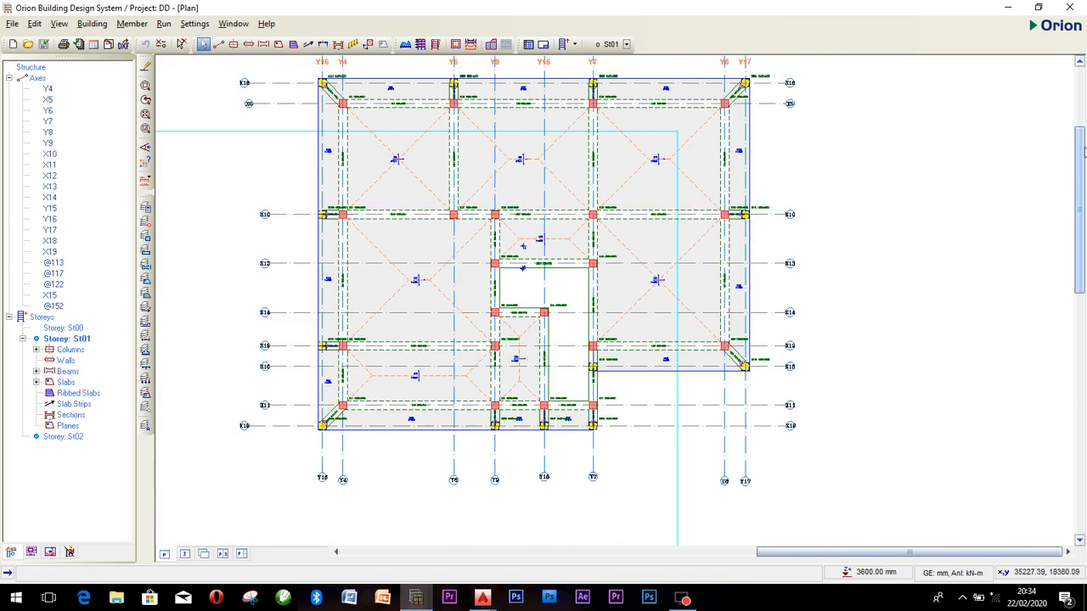
{"action": "left_click_drag", "start_coordinate": [1081, 153], "coordinate": [1080, 136]}
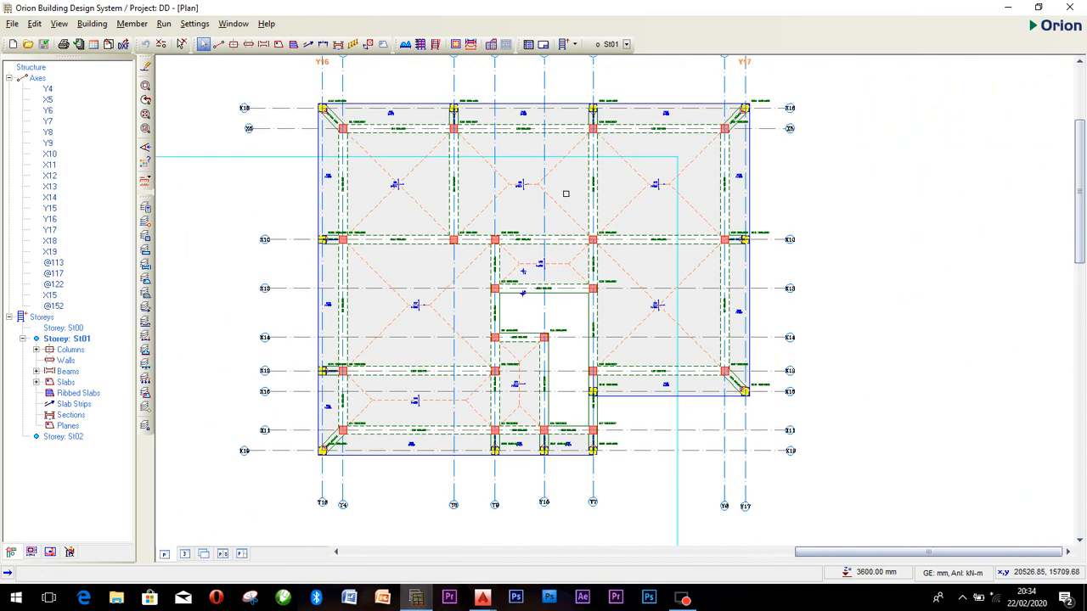
{"action": "scroll", "coordinate": [562, 189], "scroll_direction": "up", "scroll_amount": 1}
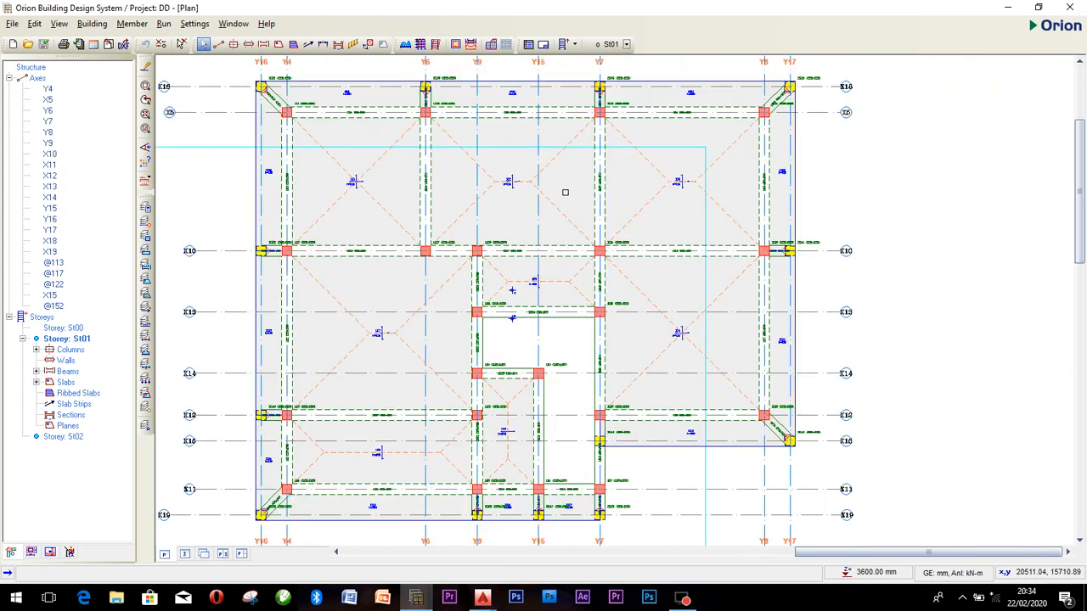
Step: Edit the materials in the building analysis settings and apply concrete grade C20/25 to all member types
{"action": "left_click", "coordinate": [421, 45]}
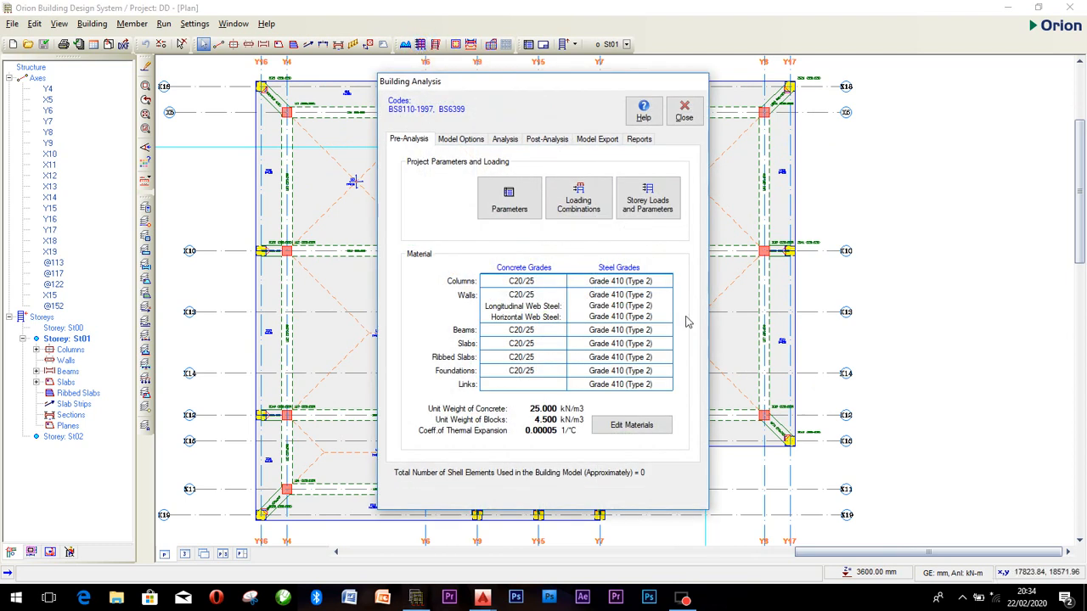
{"action": "left_click", "coordinate": [654, 430]}
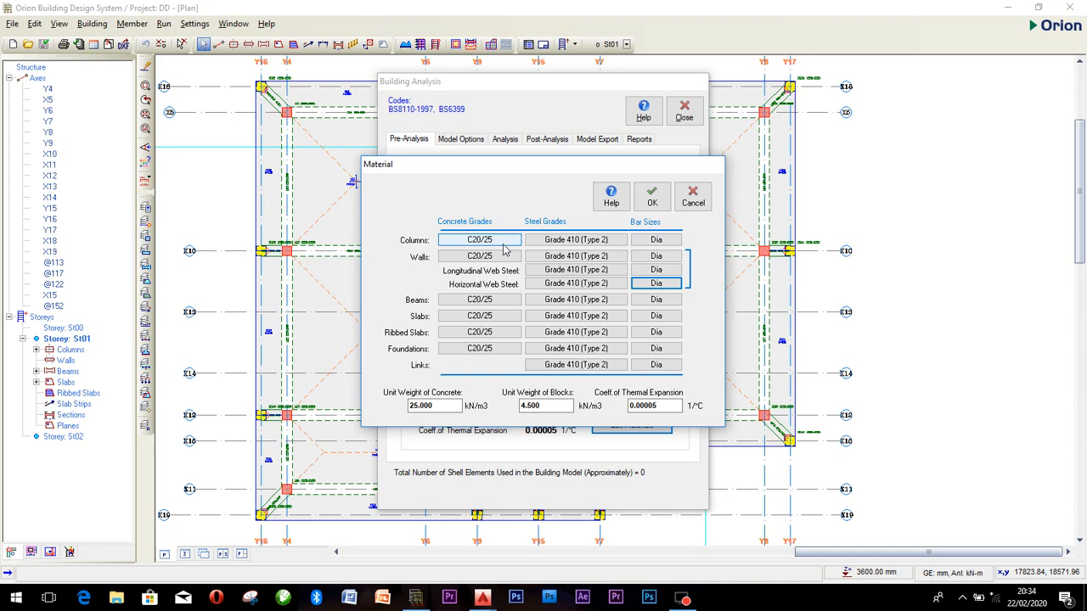
{"action": "left_click", "coordinate": [501, 243]}
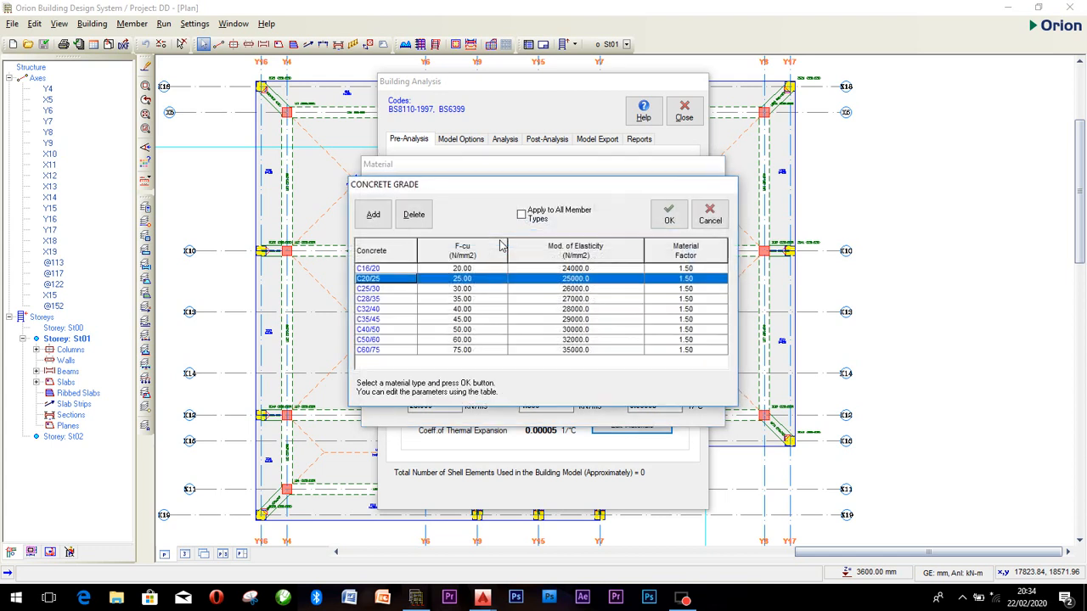
{"action": "left_click", "coordinate": [385, 277]}
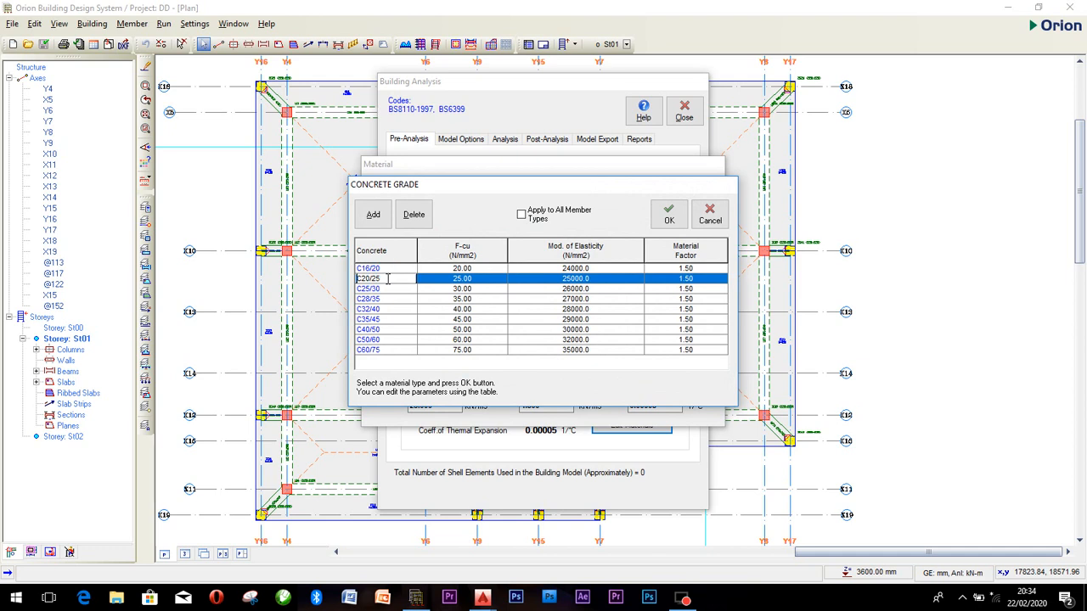
{"action": "left_click", "coordinate": [433, 281]}
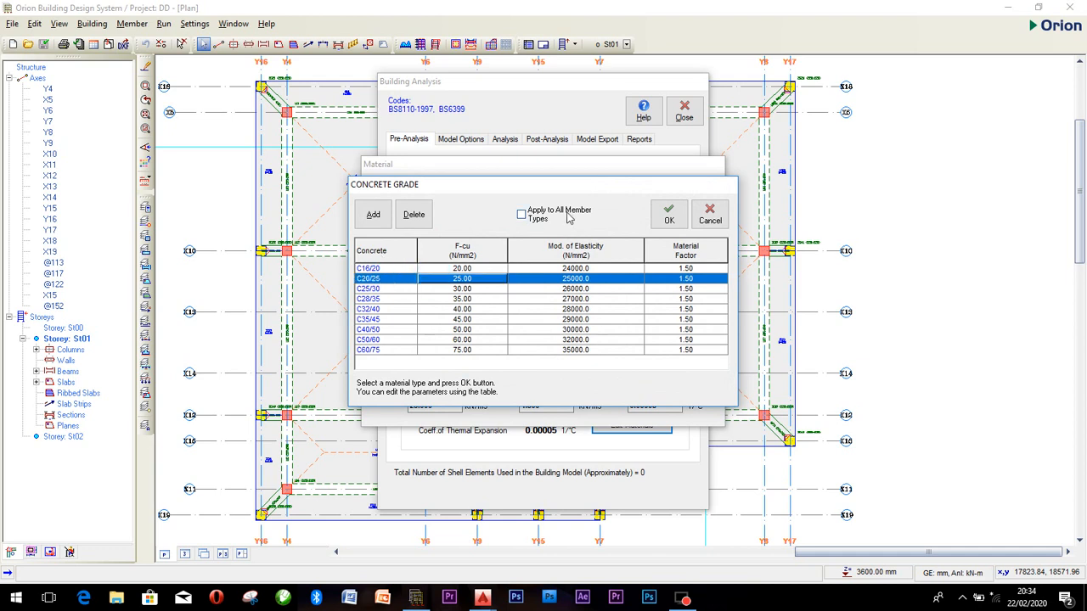
{"action": "left_click", "coordinate": [522, 214]}
{"action": "left_click", "coordinate": [669, 214]}
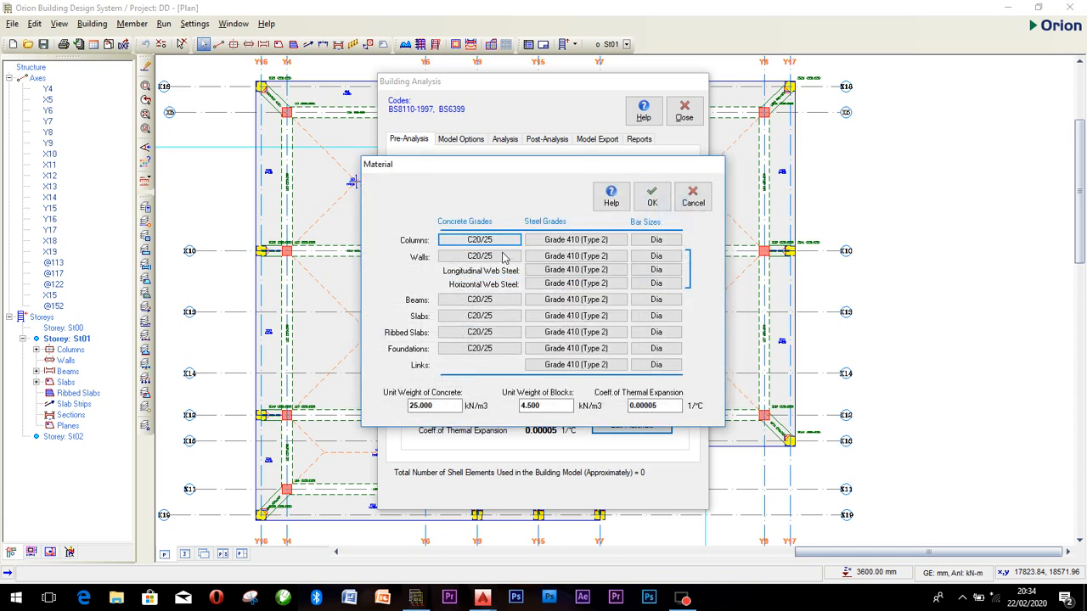
Step: Apply steel grade Grade 410 (Type 2) to all member types
{"action": "left_click", "coordinate": [595, 242]}
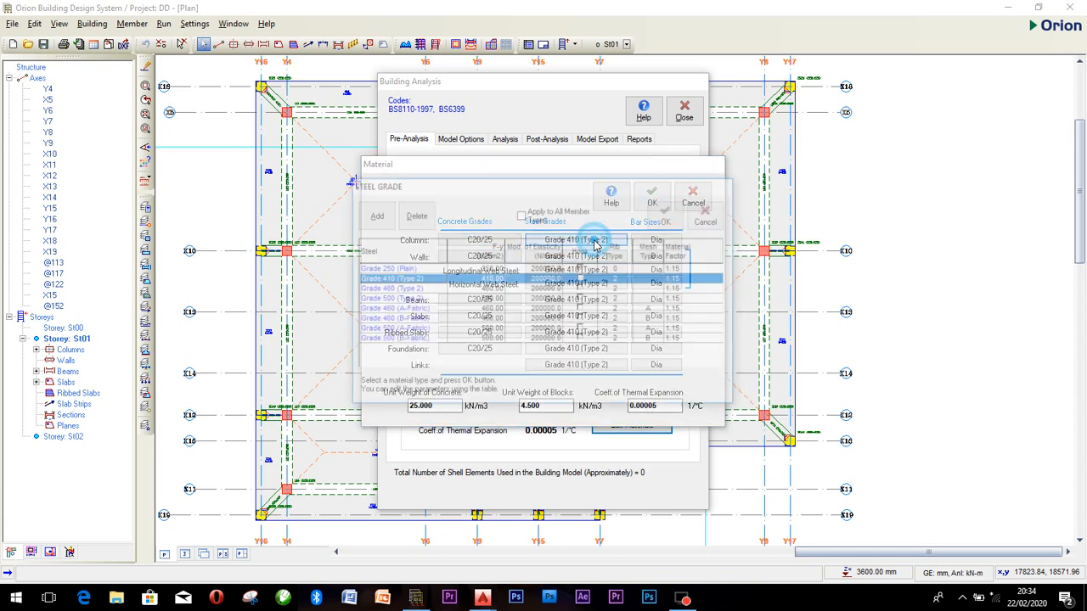
{"action": "left_click", "coordinate": [521, 214]}
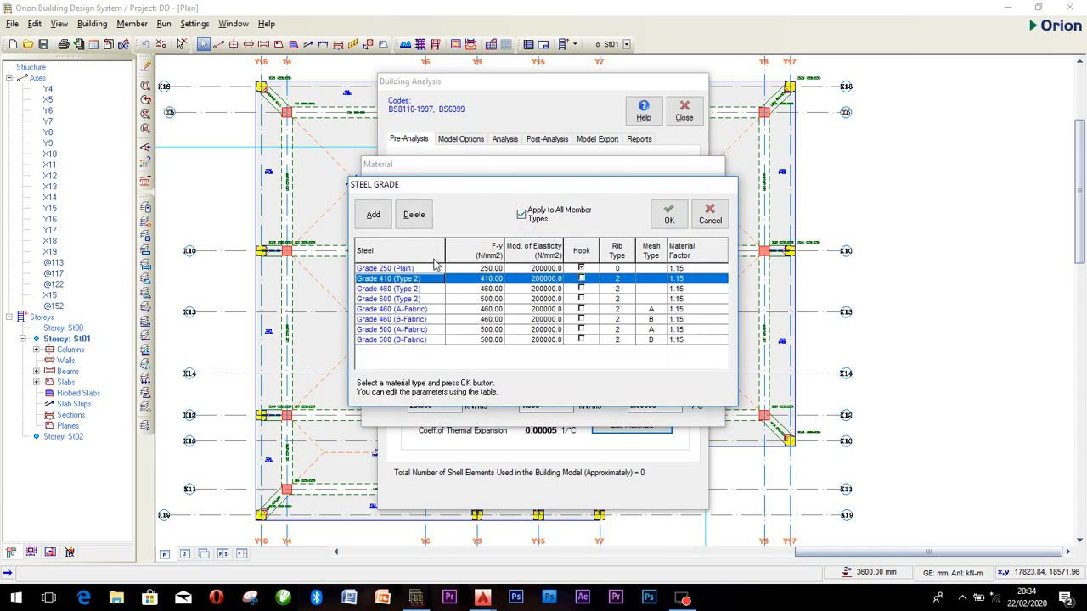
{"action": "left_click", "coordinate": [415, 279]}
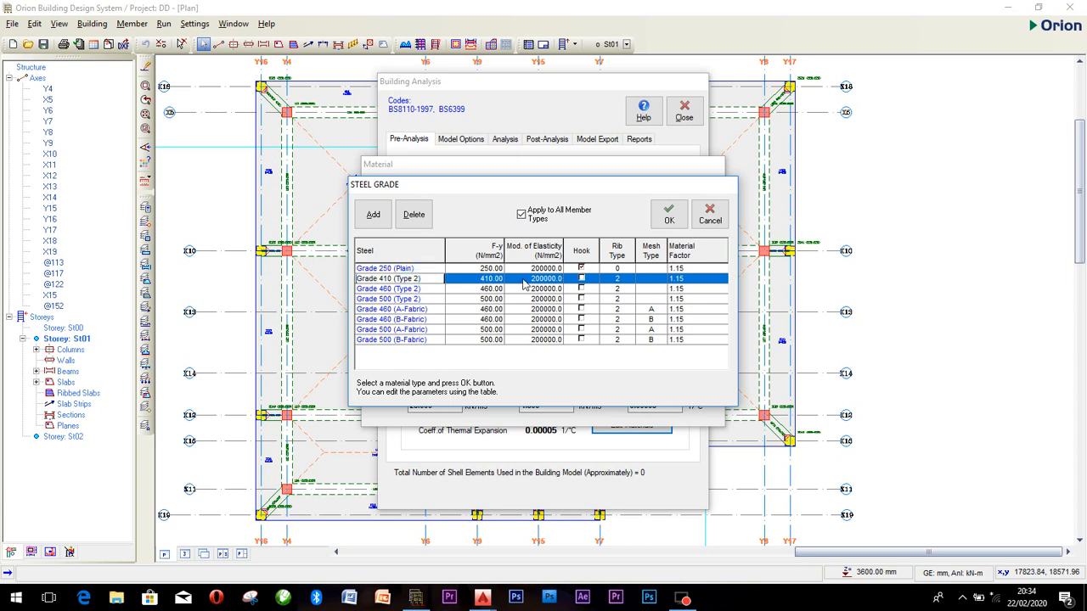
{"action": "left_click", "coordinate": [670, 215]}
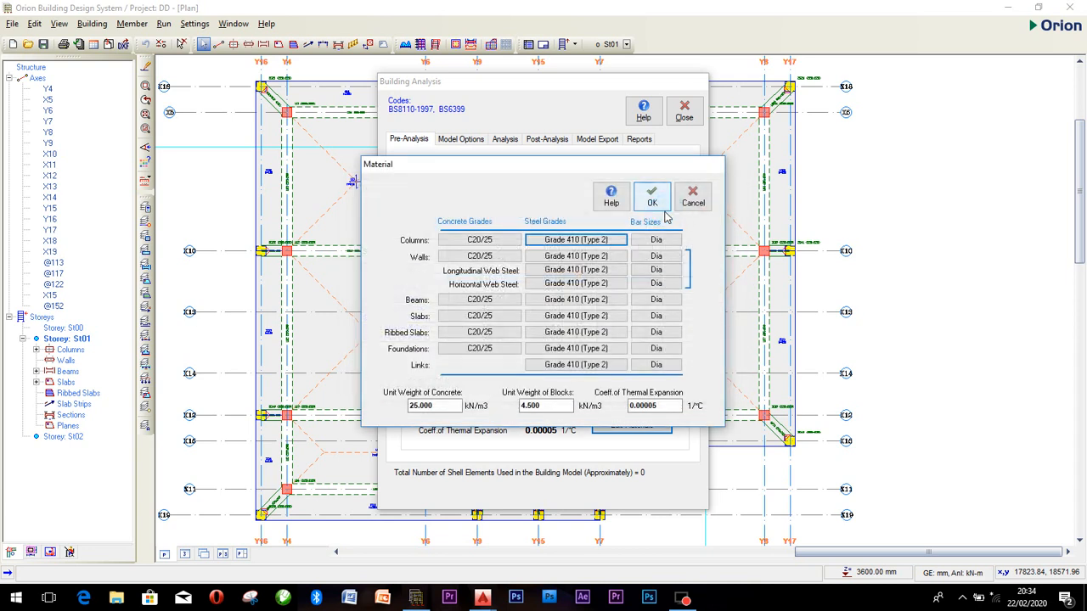
Step: Limit the column bar sizes to Y16 and Y20 by excluding Y10, Y13, Y25 and Y32
{"action": "left_click", "coordinate": [655, 241]}
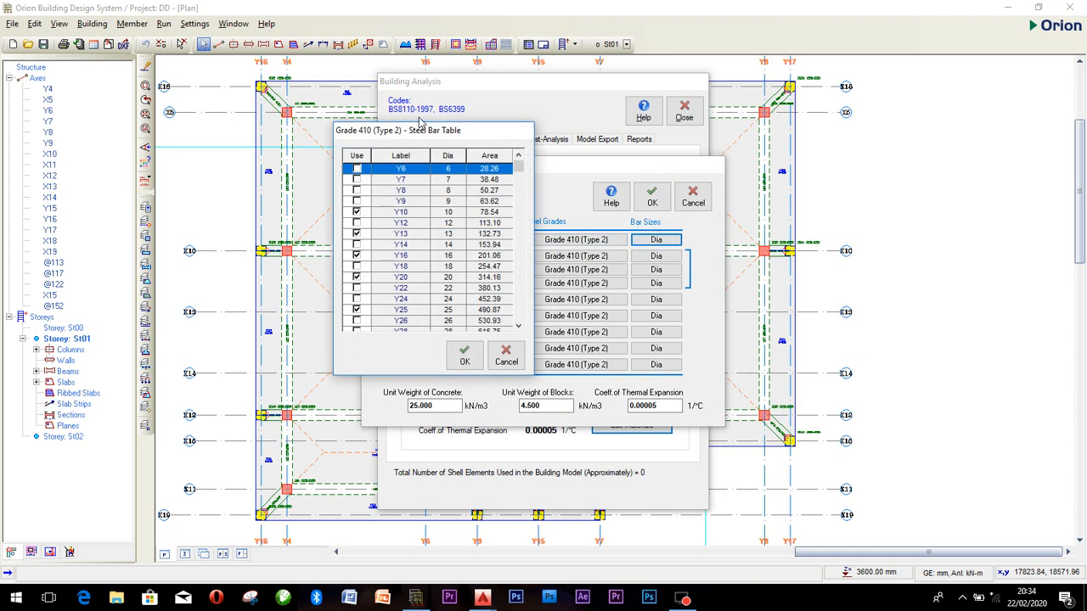
{"action": "left_click_drag", "start_coordinate": [424, 131], "coordinate": [819, 142]}
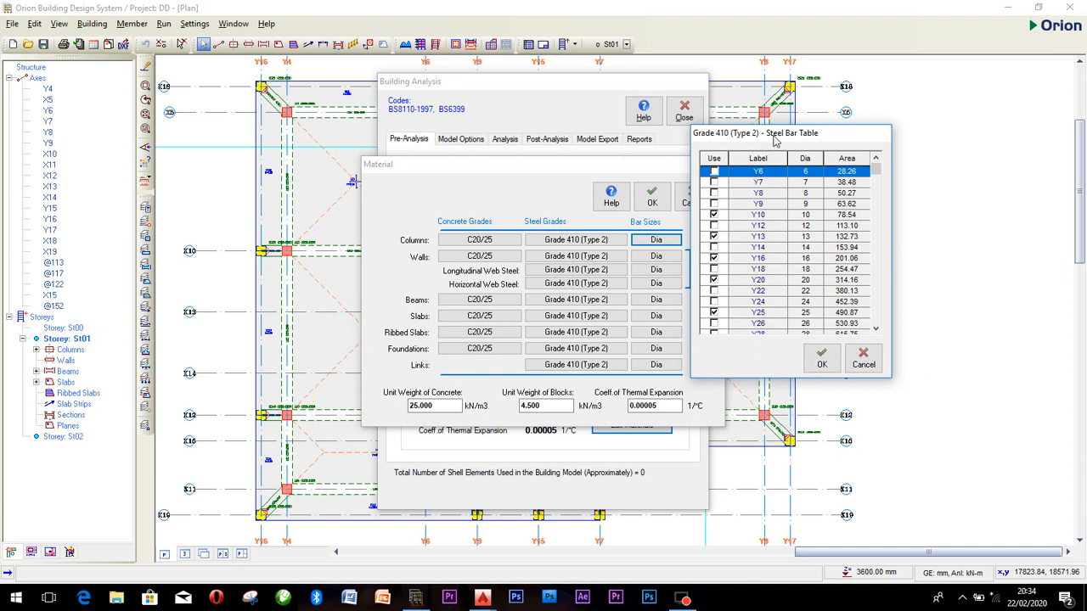
{"action": "left_click_drag", "start_coordinate": [774, 141], "coordinate": [805, 139]}
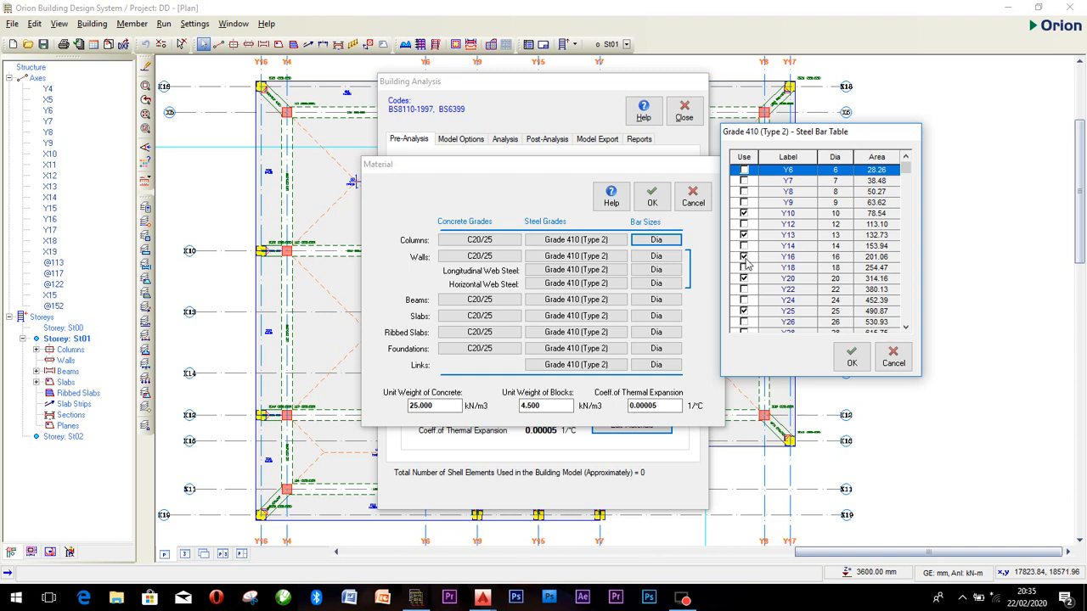
{"action": "left_click", "coordinate": [744, 213]}
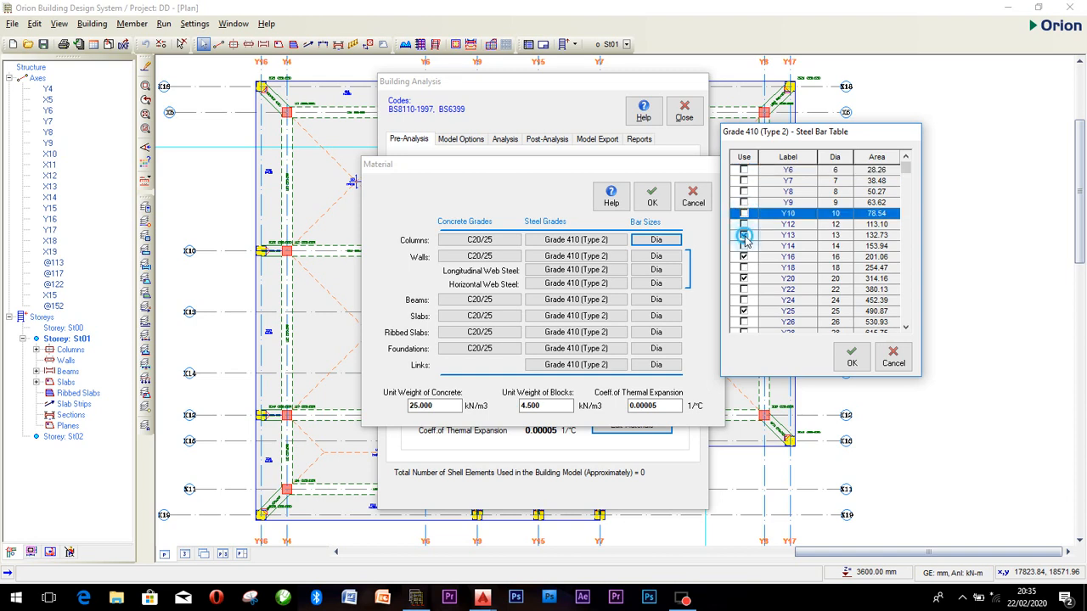
{"action": "left_click", "coordinate": [744, 235]}
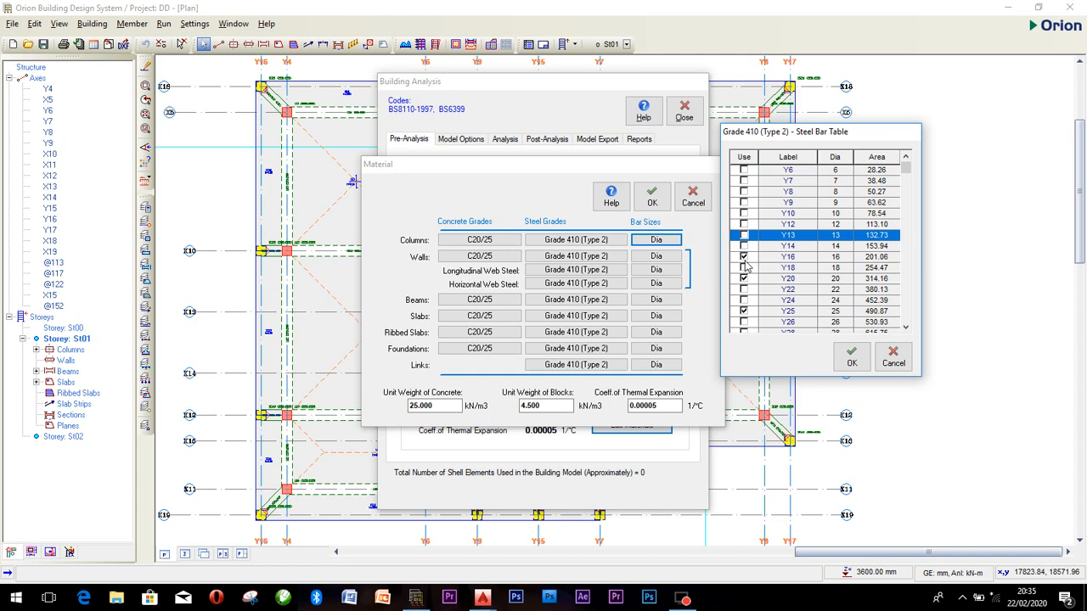
{"action": "left_click", "coordinate": [745, 311]}
{"action": "scroll", "coordinate": [748, 310], "scroll_direction": "down", "scroll_amount": 2}
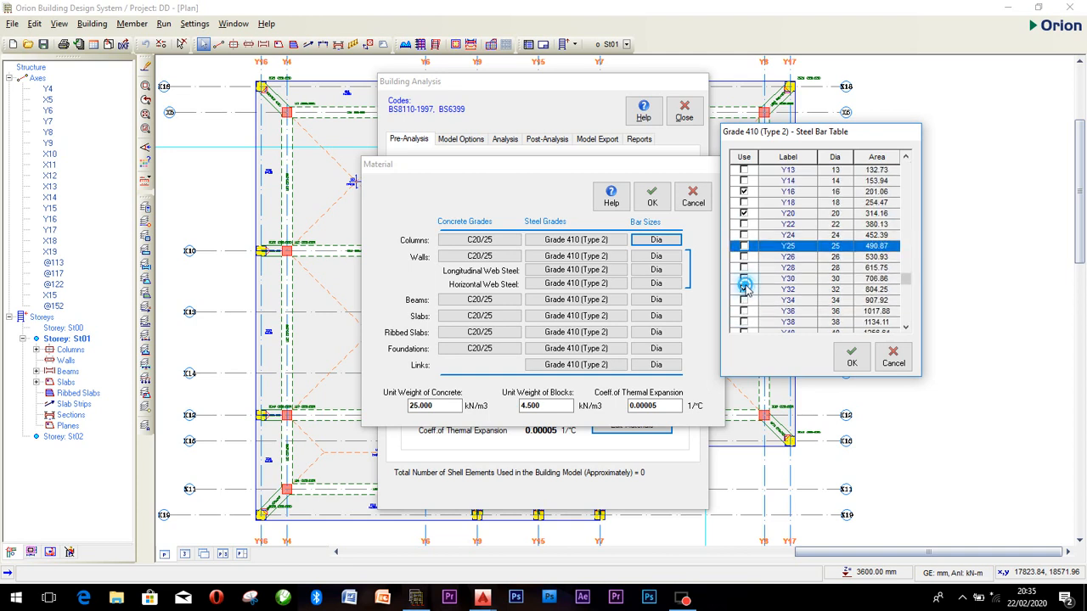
{"action": "left_click", "coordinate": [745, 289]}
{"action": "scroll", "coordinate": [749, 302], "scroll_direction": "down", "scroll_amount": 1}
{"action": "scroll", "coordinate": [750, 306], "scroll_direction": "up", "scroll_amount": 3}
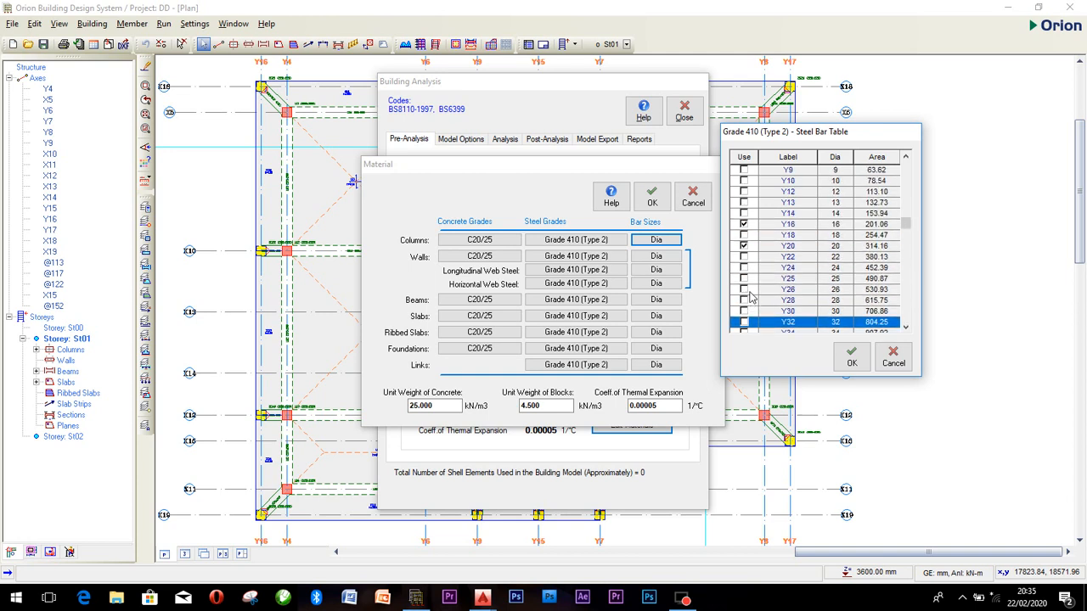
{"action": "left_click", "coordinate": [852, 357]}
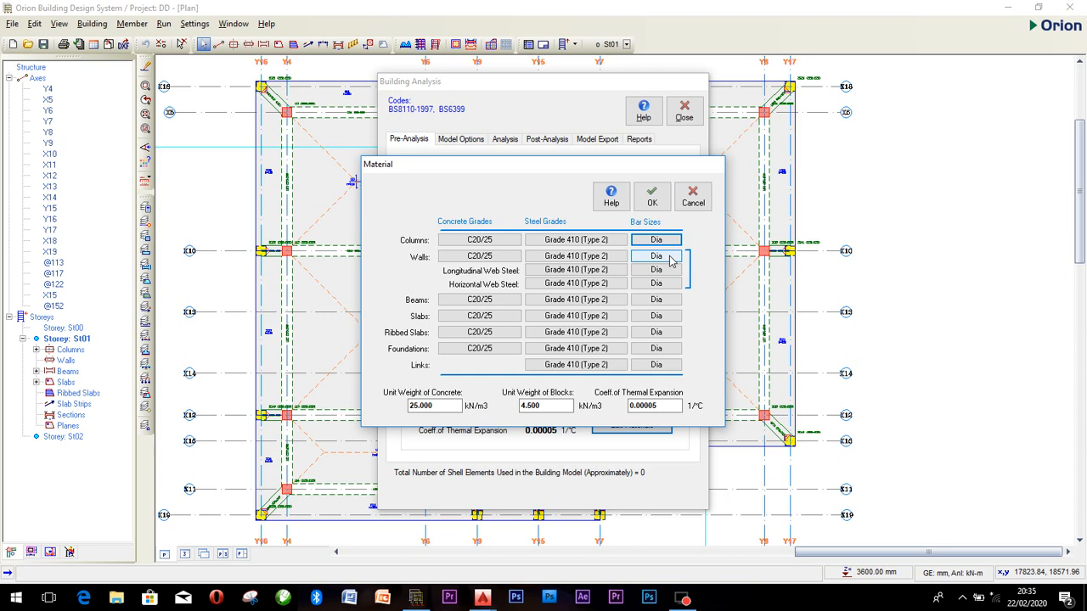
Step: Limit the beam bar sizes to Y16 only by excluding Y10, Y13, Y20, Y25 and Y32
{"action": "left_click", "coordinate": [668, 302]}
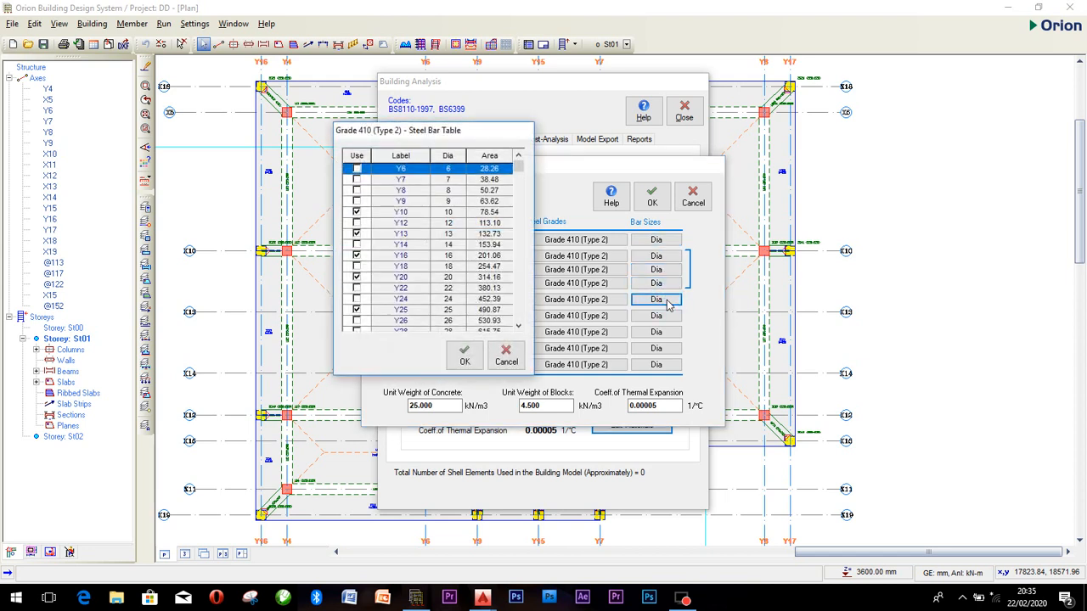
{"action": "left_click_drag", "start_coordinate": [432, 140], "coordinate": [843, 155]}
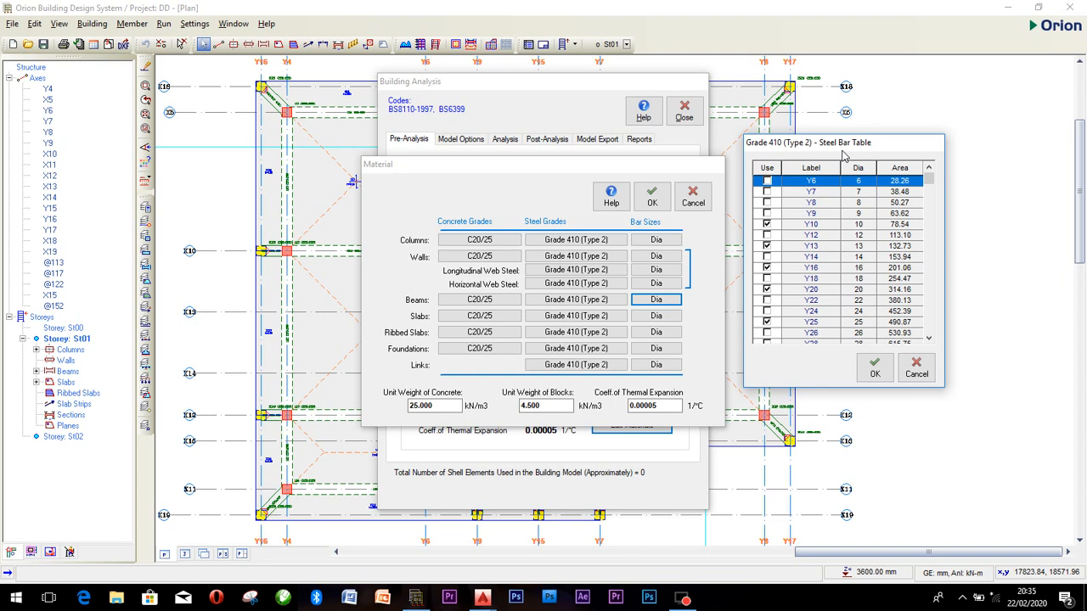
{"action": "left_click", "coordinate": [767, 225]}
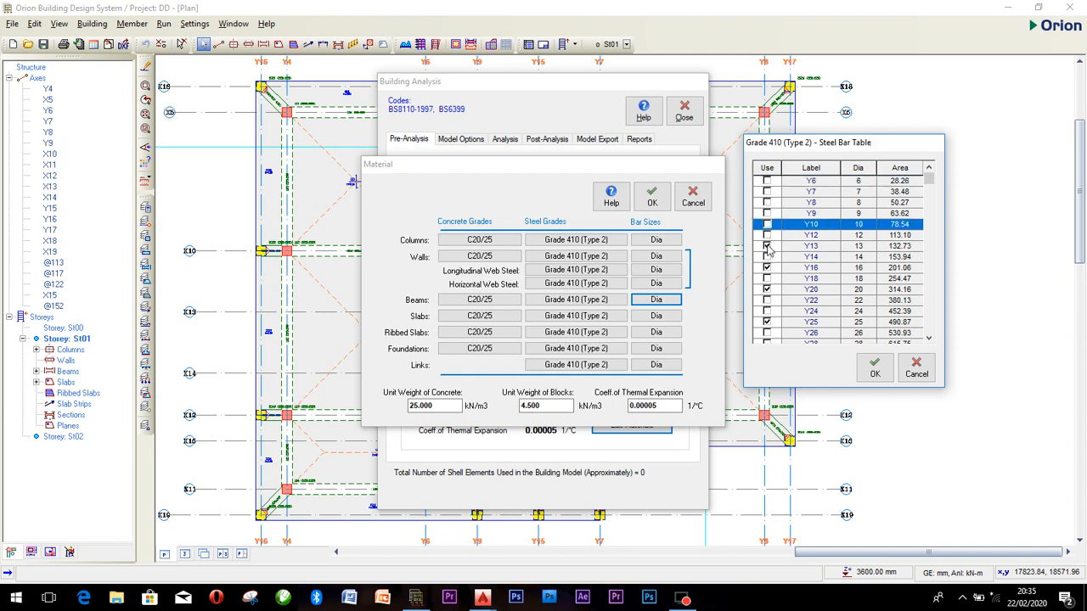
{"action": "left_click", "coordinate": [767, 246]}
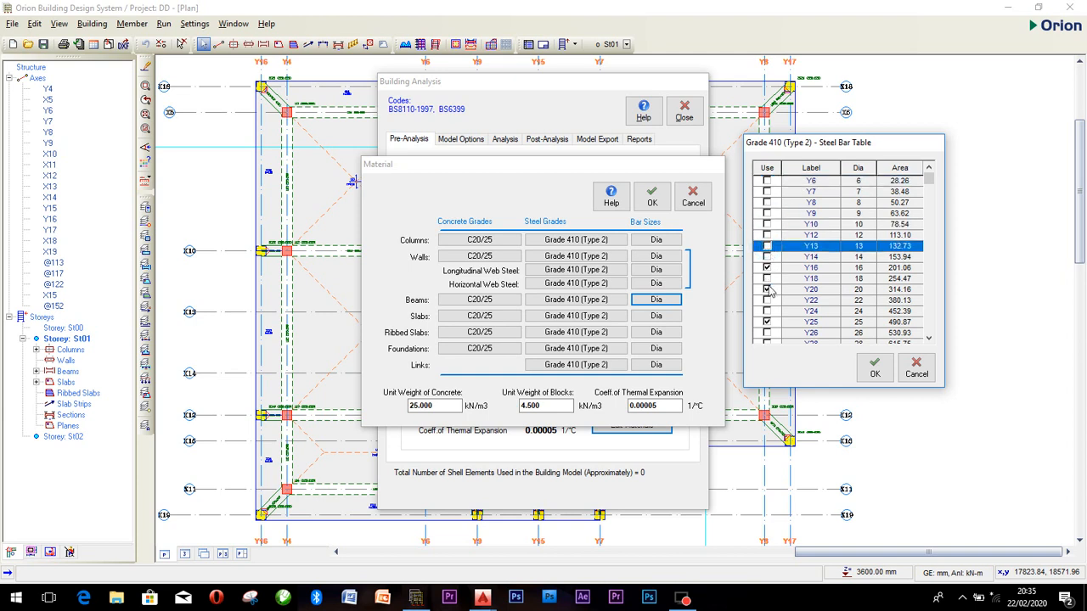
{"action": "left_click", "coordinate": [767, 290]}
{"action": "left_click", "coordinate": [767, 323]}
{"action": "scroll", "coordinate": [783, 322], "scroll_direction": "down", "scroll_amount": 2}
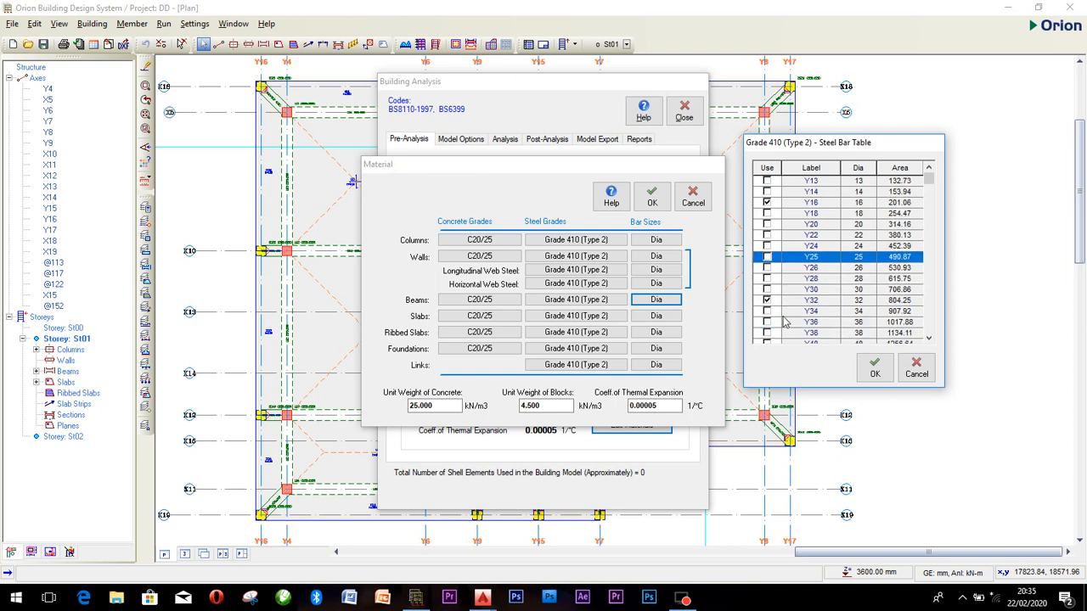
{"action": "left_click", "coordinate": [771, 302]}
{"action": "scroll", "coordinate": [775, 301], "scroll_direction": "down", "scroll_amount": 2}
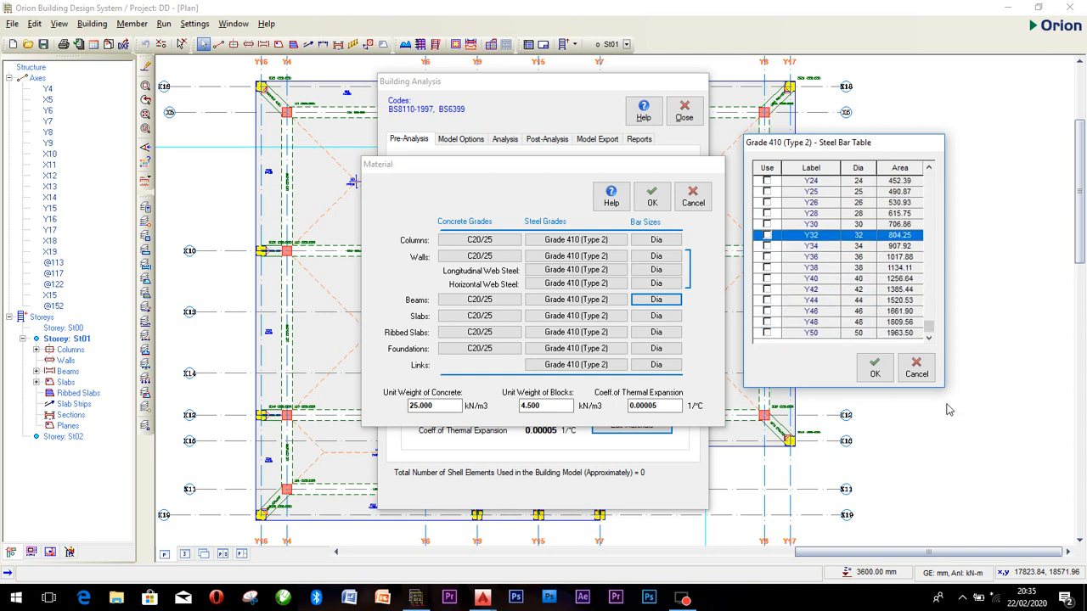
{"action": "left_click", "coordinate": [874, 372]}
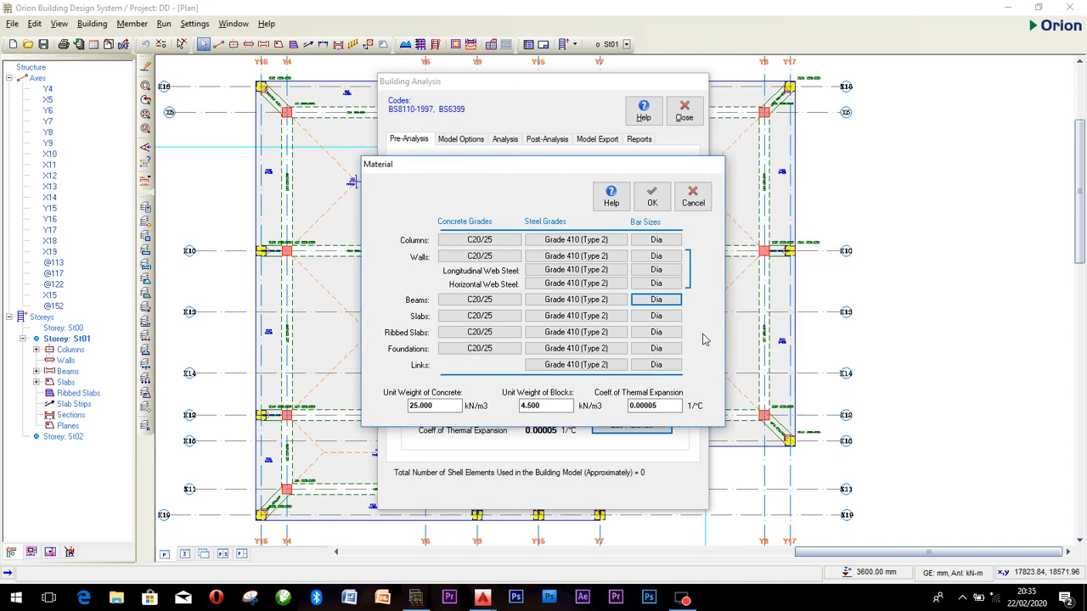
Step: Limit the slab bar sizes to Y12 only, excluding Y8, Y10, Y13, Y16, Y20, Y25 and Y32
{"action": "left_click", "coordinate": [656, 316]}
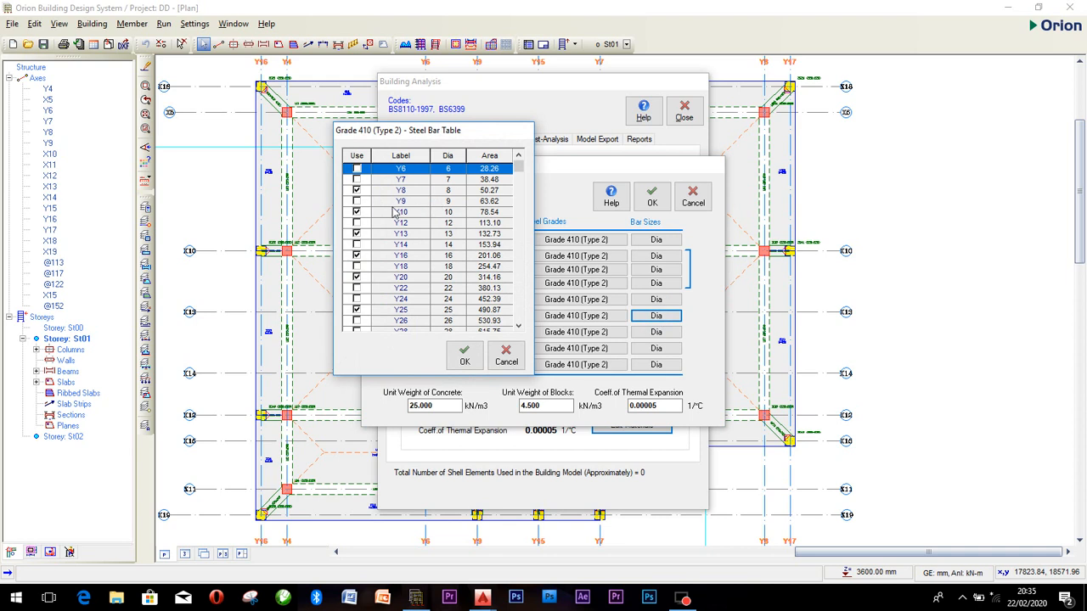
{"action": "left_click", "coordinate": [356, 191]}
{"action": "left_click", "coordinate": [357, 212]}
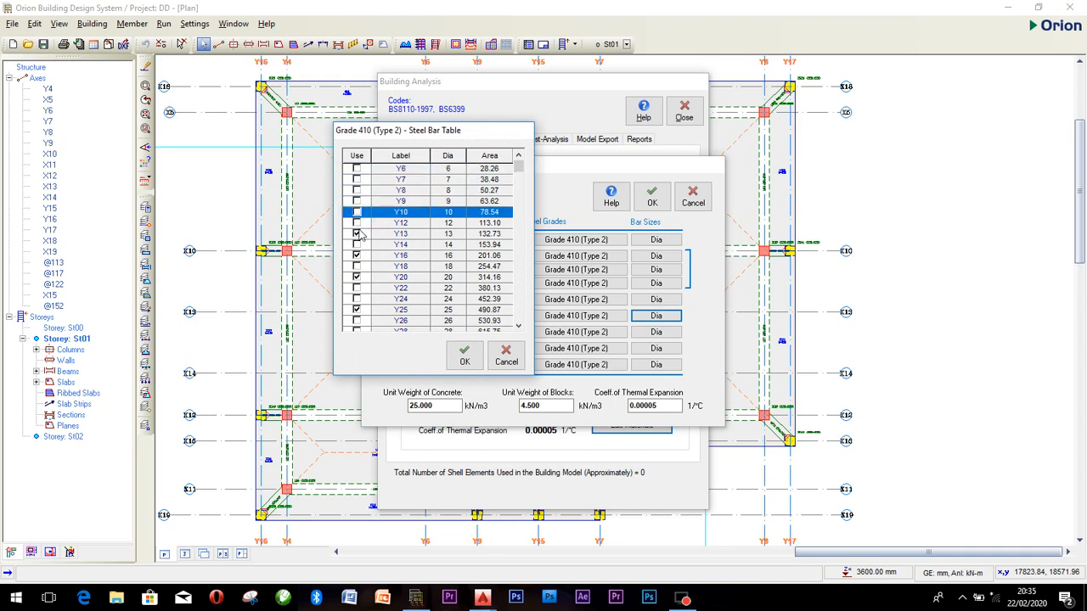
{"action": "left_click", "coordinate": [357, 222]}
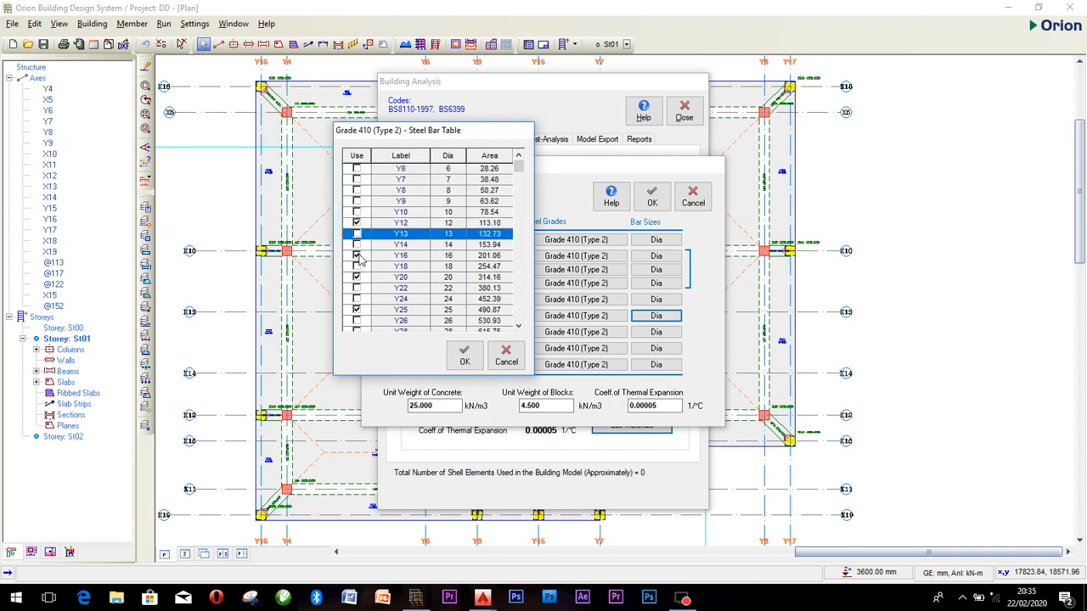
{"action": "left_click", "coordinate": [357, 255]}
{"action": "left_click", "coordinate": [357, 277]}
{"action": "left_click", "coordinate": [356, 310]}
{"action": "scroll", "coordinate": [358, 289], "scroll_direction": "down", "scroll_amount": 3}
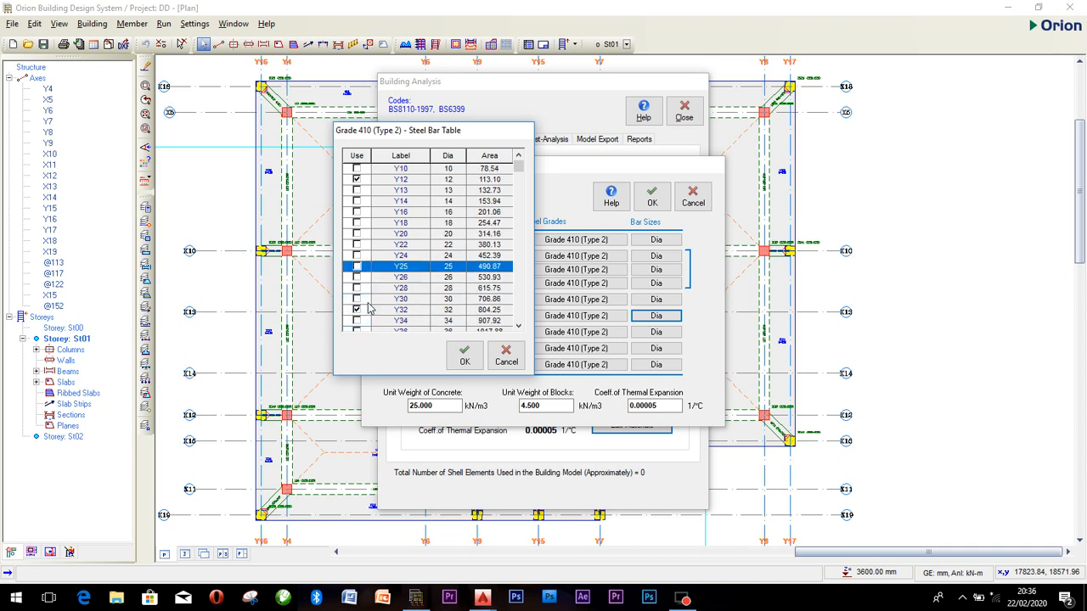
{"action": "left_click", "coordinate": [356, 255]}
{"action": "scroll", "coordinate": [362, 263], "scroll_direction": "down", "scroll_amount": 1}
{"action": "left_click", "coordinate": [462, 361]}
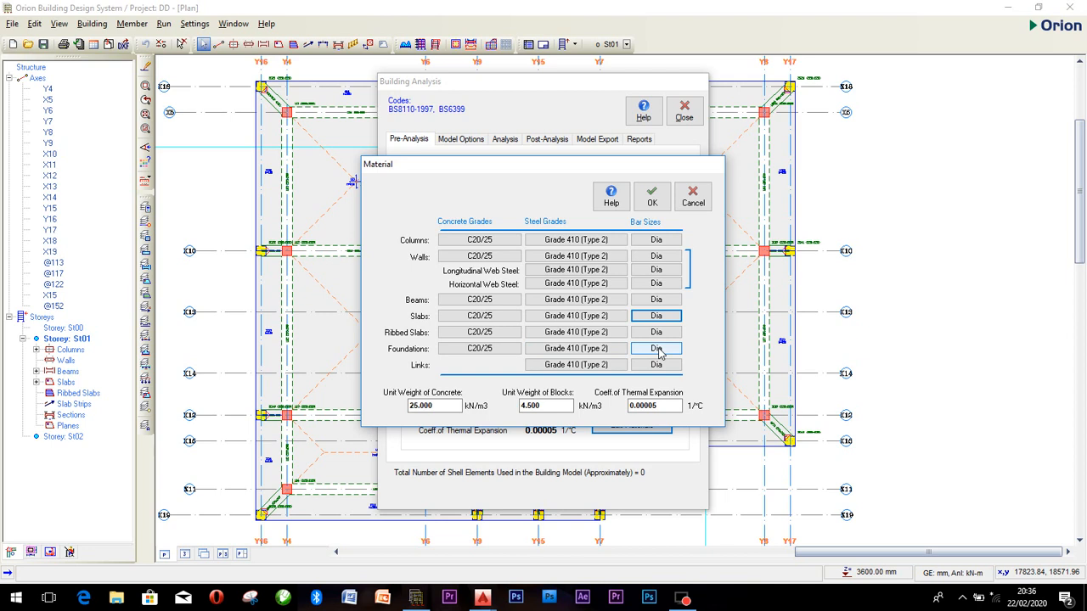
Step: Limit the foundation bar sizes to Y12 and Y16, excluding Y10, Y13, Y20, Y25 and Y32
{"action": "left_click", "coordinate": [657, 350]}
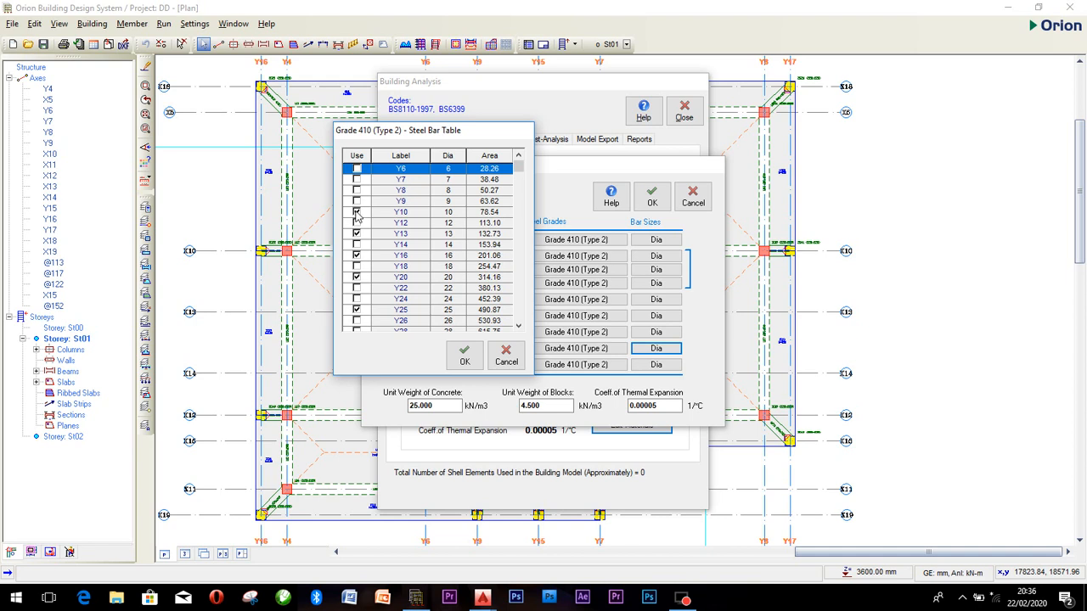
{"action": "left_click", "coordinate": [357, 213]}
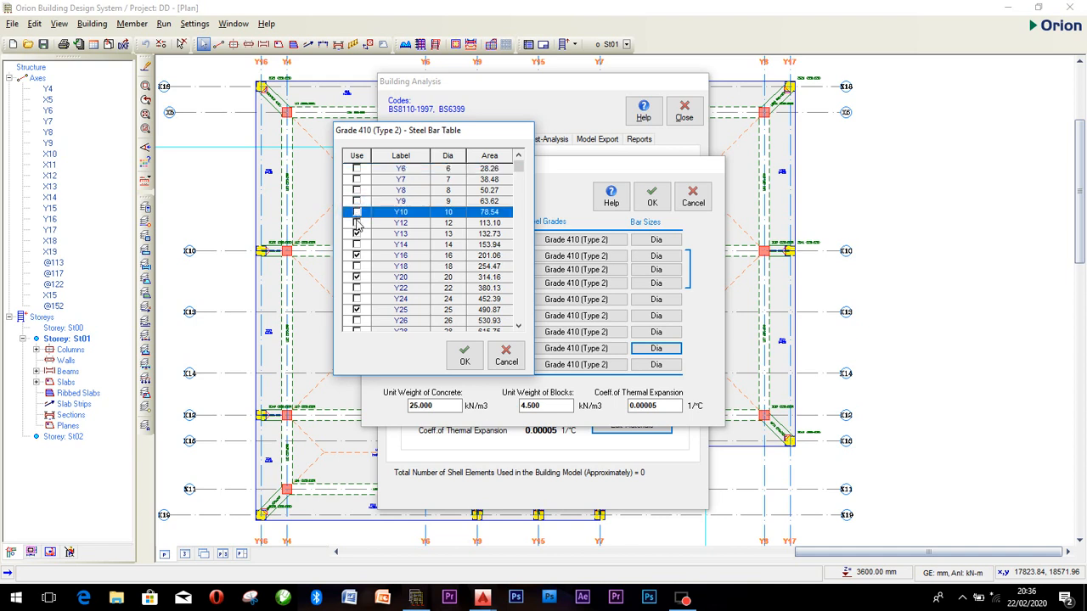
{"action": "left_click", "coordinate": [357, 223]}
{"action": "left_click", "coordinate": [357, 233]}
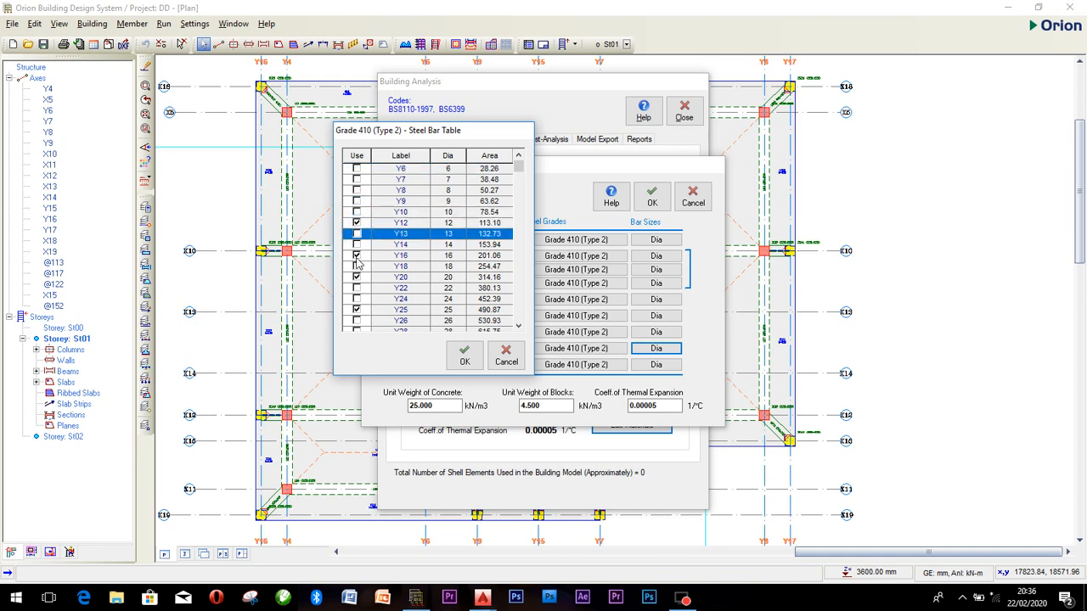
{"action": "left_click", "coordinate": [356, 278]}
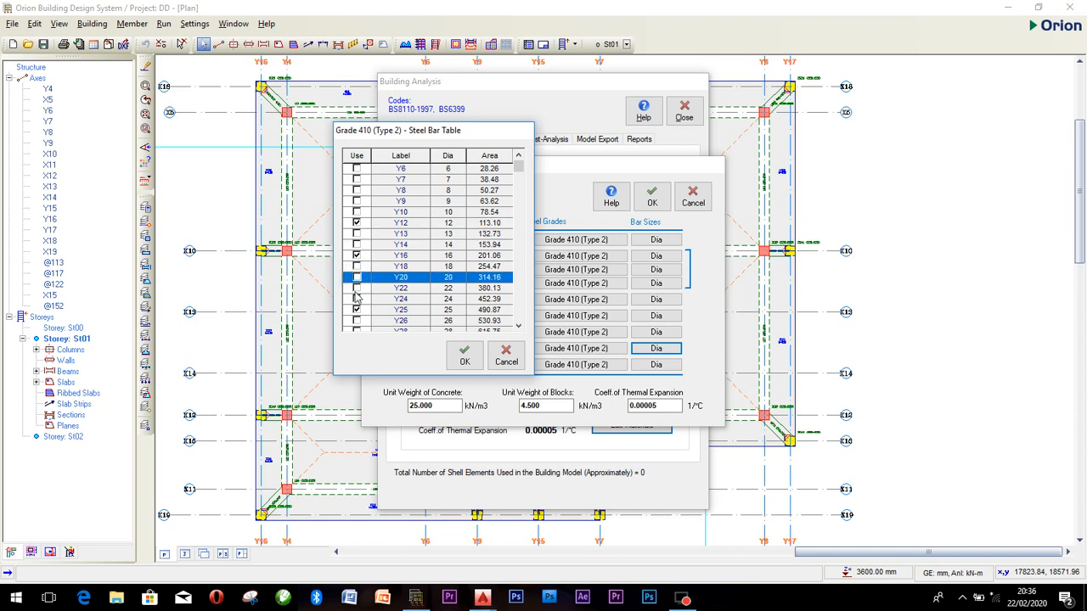
{"action": "left_click", "coordinate": [355, 310]}
{"action": "scroll", "coordinate": [358, 304], "scroll_direction": "down", "scroll_amount": 3}
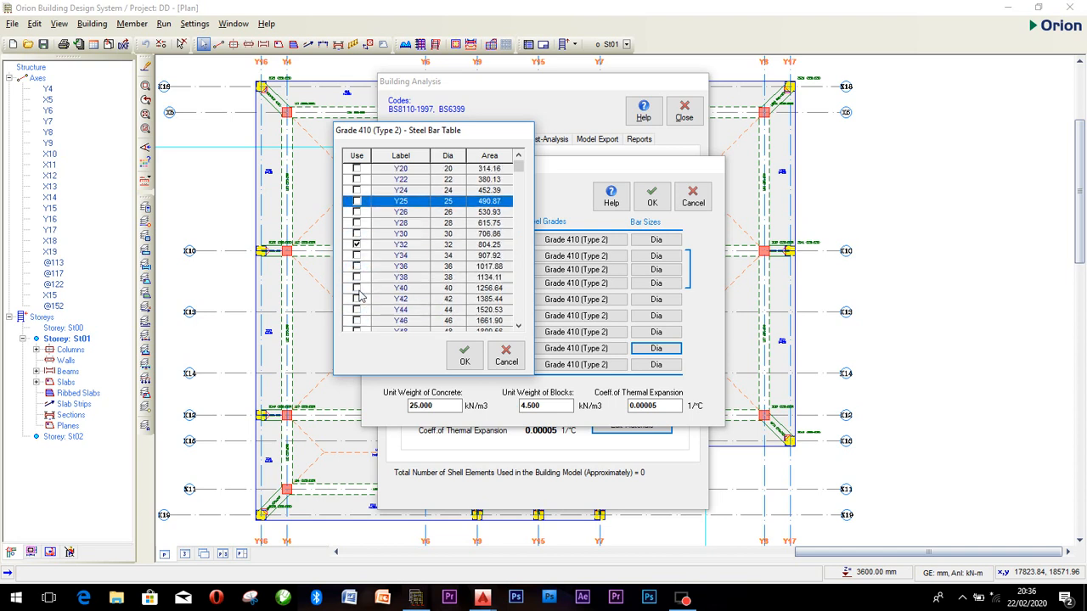
{"action": "left_click", "coordinate": [357, 245]}
{"action": "scroll", "coordinate": [360, 272], "scroll_direction": "down", "scroll_amount": 1}
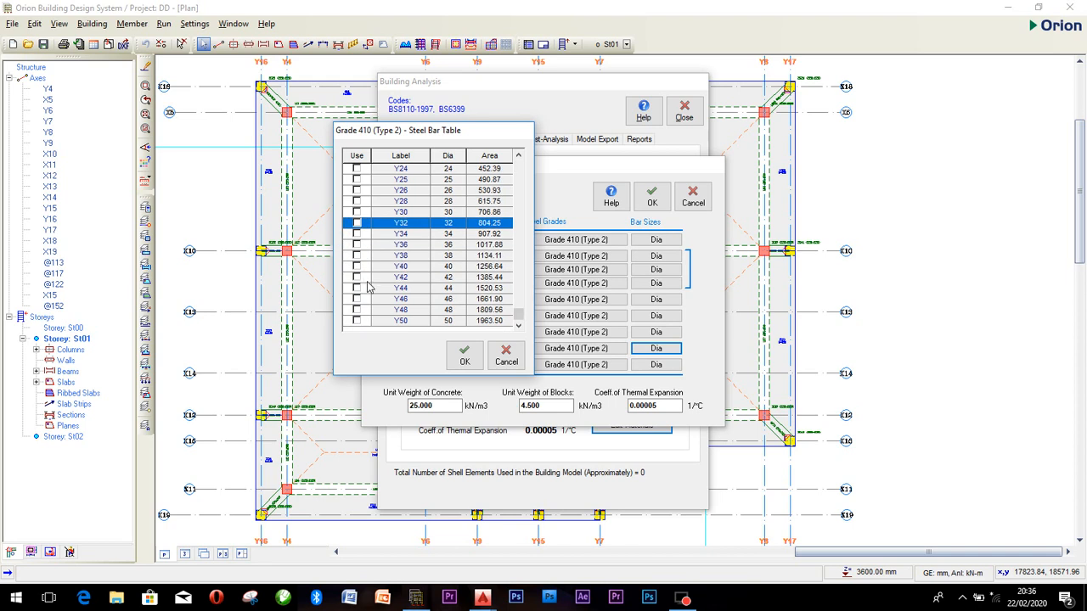
{"action": "left_click", "coordinate": [466, 360]}
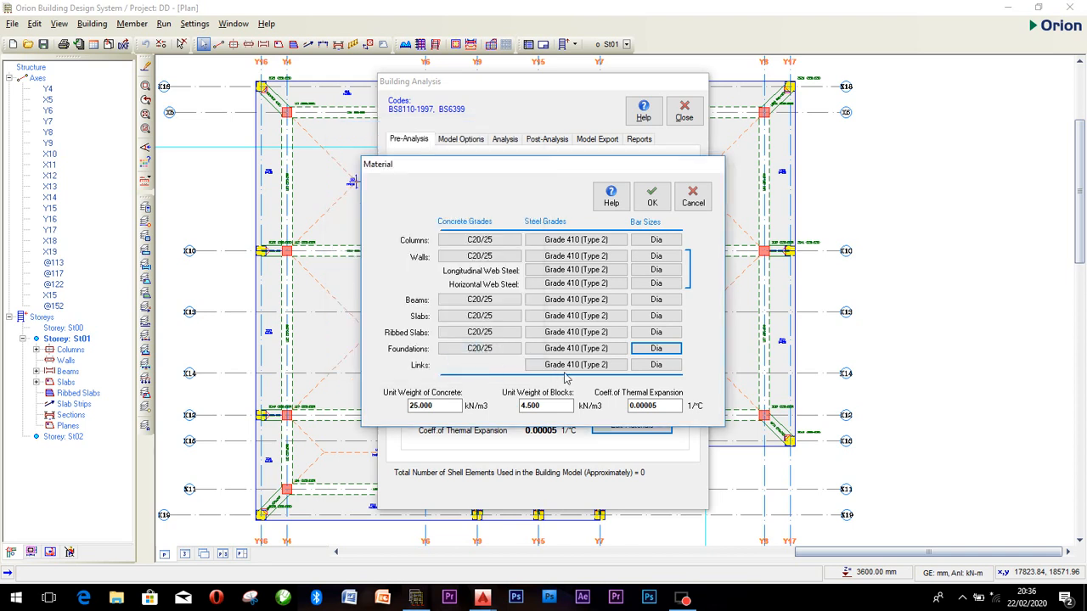
Step: Limit the link bar sizes to Y8 and Y10 only and accept all the material settings
{"action": "left_click", "coordinate": [637, 365]}
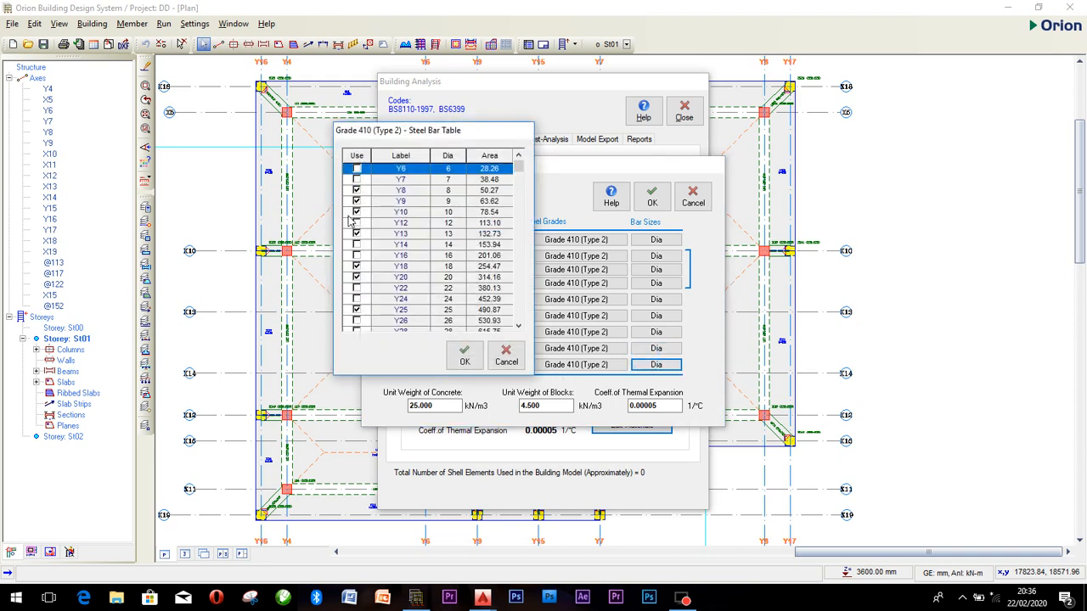
{"action": "left_click", "coordinate": [357, 190]}
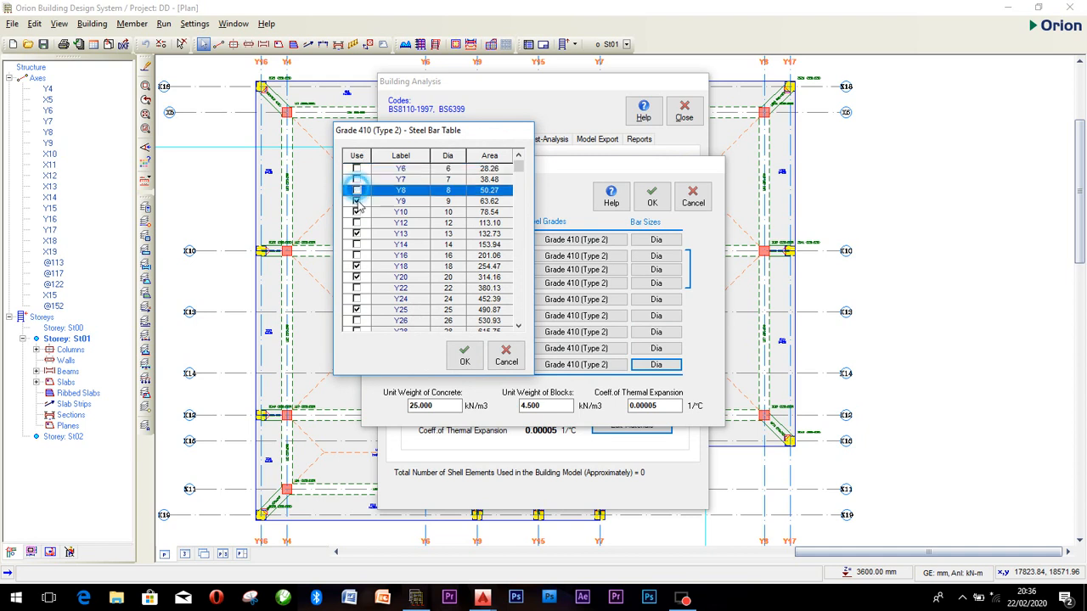
{"action": "left_click", "coordinate": [357, 190]}
{"action": "left_click", "coordinate": [357, 201]}
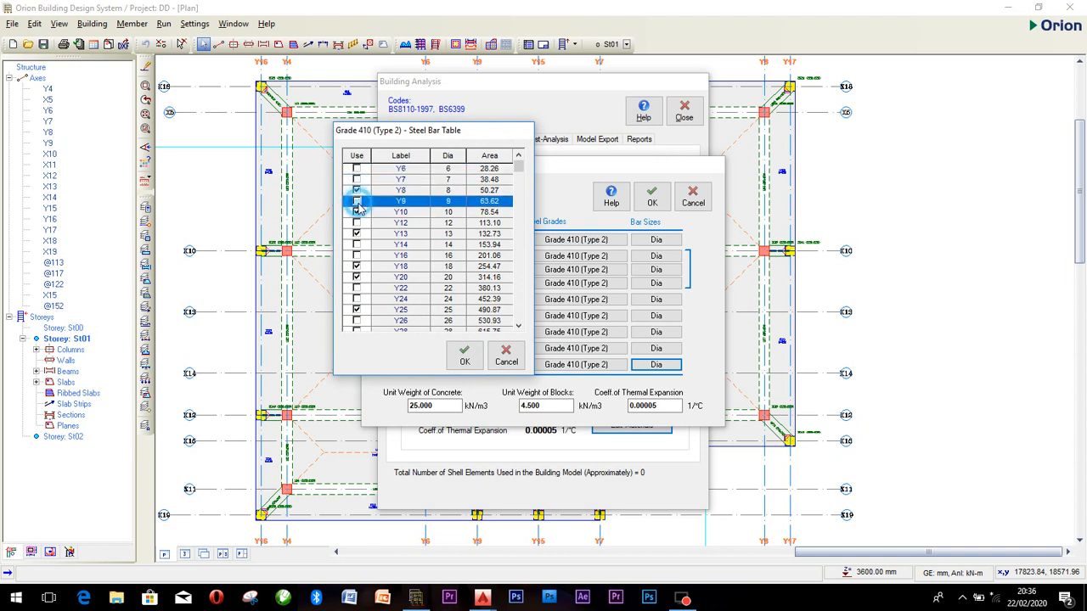
{"action": "left_click", "coordinate": [357, 231]}
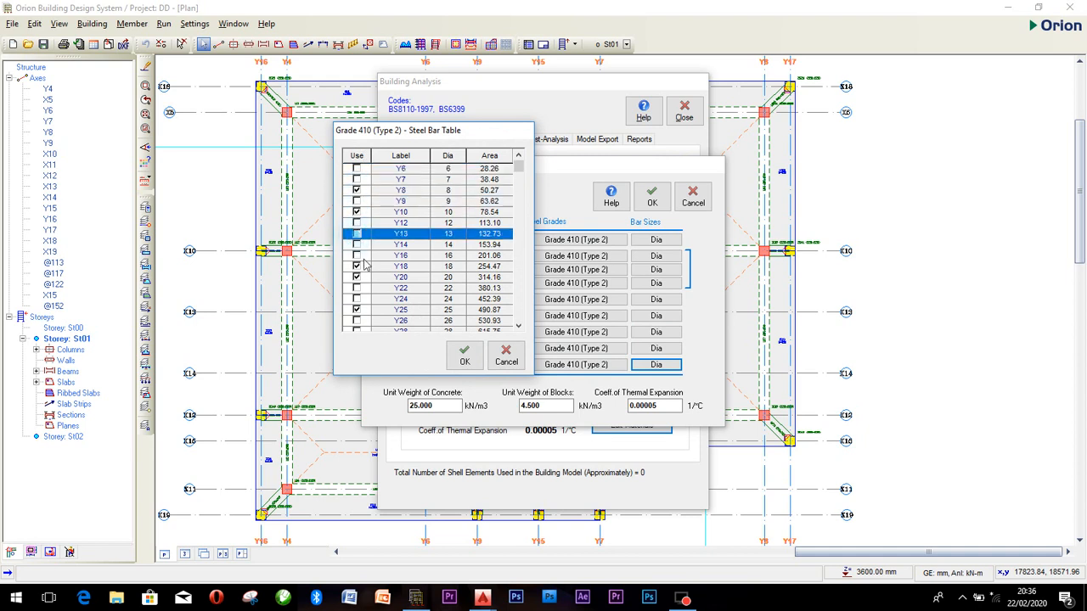
{"action": "left_click", "coordinate": [356, 269]}
{"action": "left_click", "coordinate": [356, 278]}
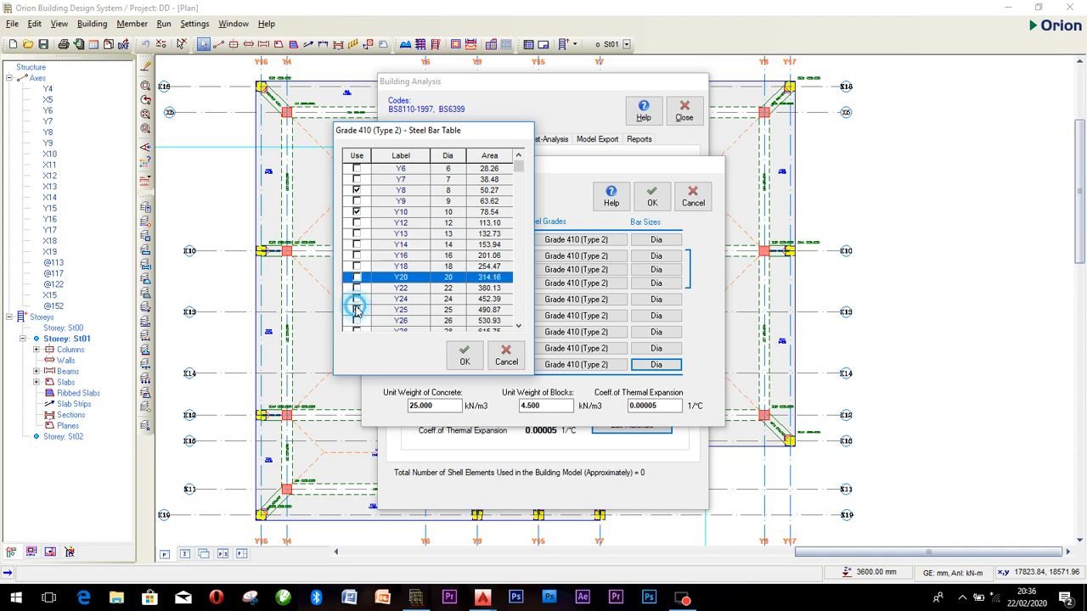
{"action": "left_click", "coordinate": [357, 310]}
{"action": "scroll", "coordinate": [373, 289], "scroll_direction": "down", "scroll_amount": 2}
{"action": "left_click", "coordinate": [356, 299]}
{"action": "scroll", "coordinate": [365, 285], "scroll_direction": "down", "scroll_amount": 3}
{"action": "scroll", "coordinate": [365, 280], "scroll_direction": "up", "scroll_amount": 4}
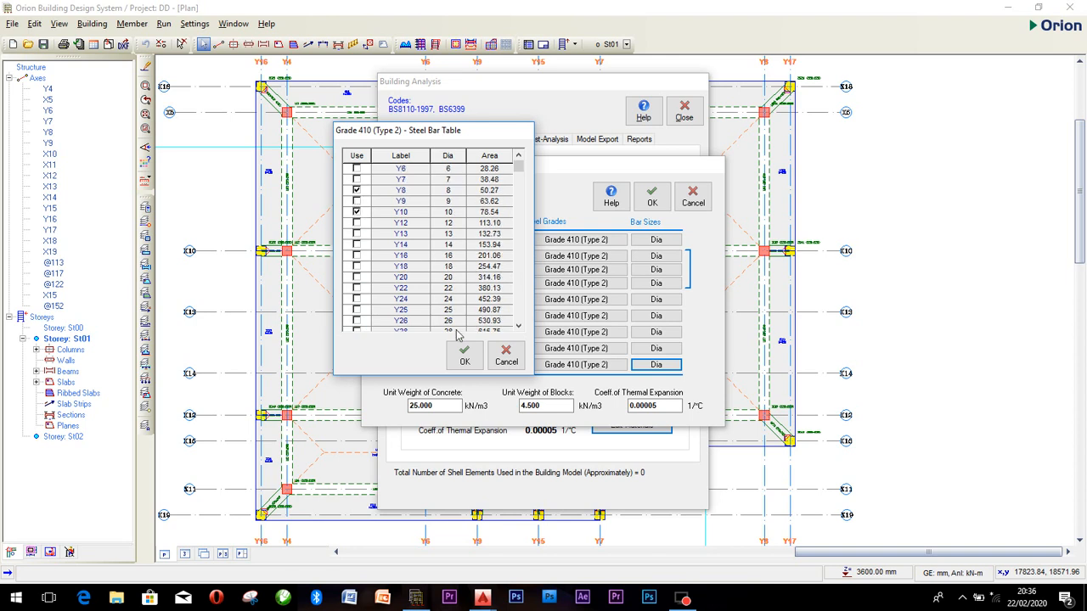
{"action": "left_click", "coordinate": [464, 355]}
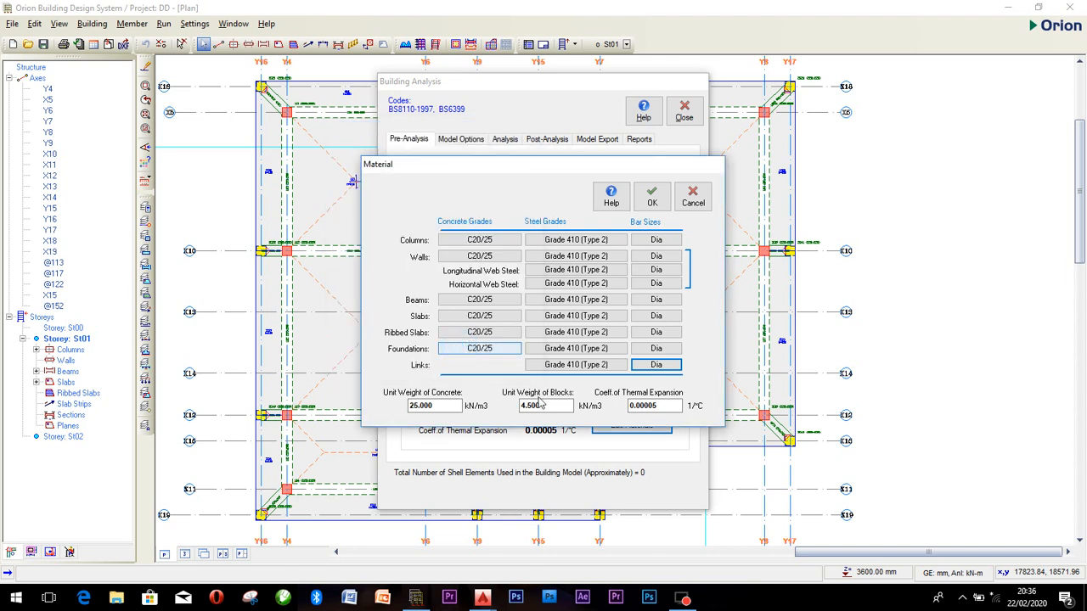
{"action": "left_click", "coordinate": [652, 203]}
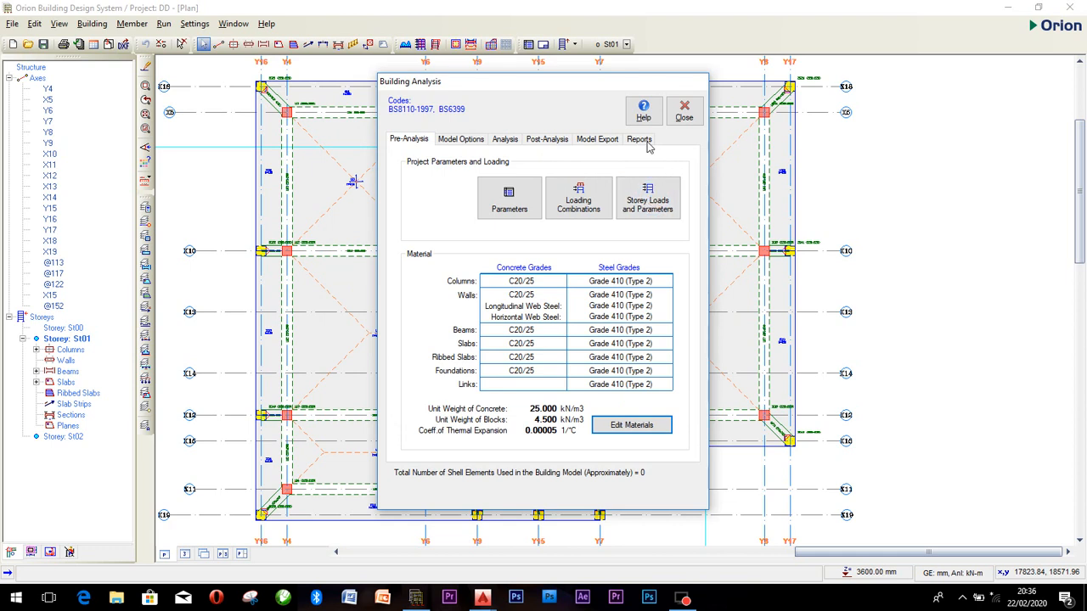
Step: Close the building analysis and draw X-direction analytical slab strips X1 and X2 across the full plan either side of axis X10, with cantilever ends
{"action": "left_click", "coordinate": [685, 111]}
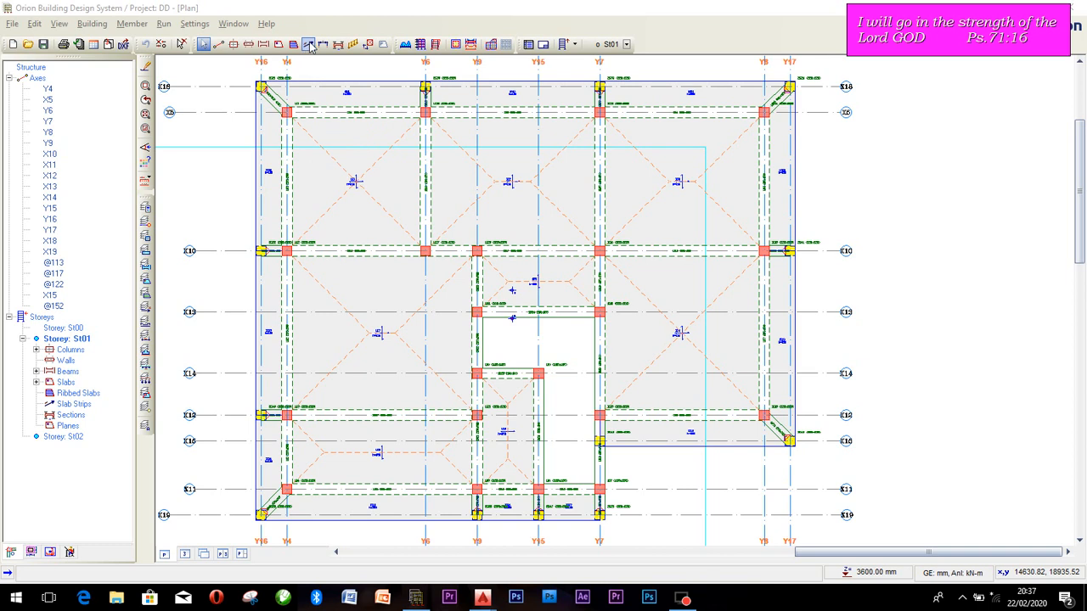
{"action": "left_click", "coordinate": [309, 45]}
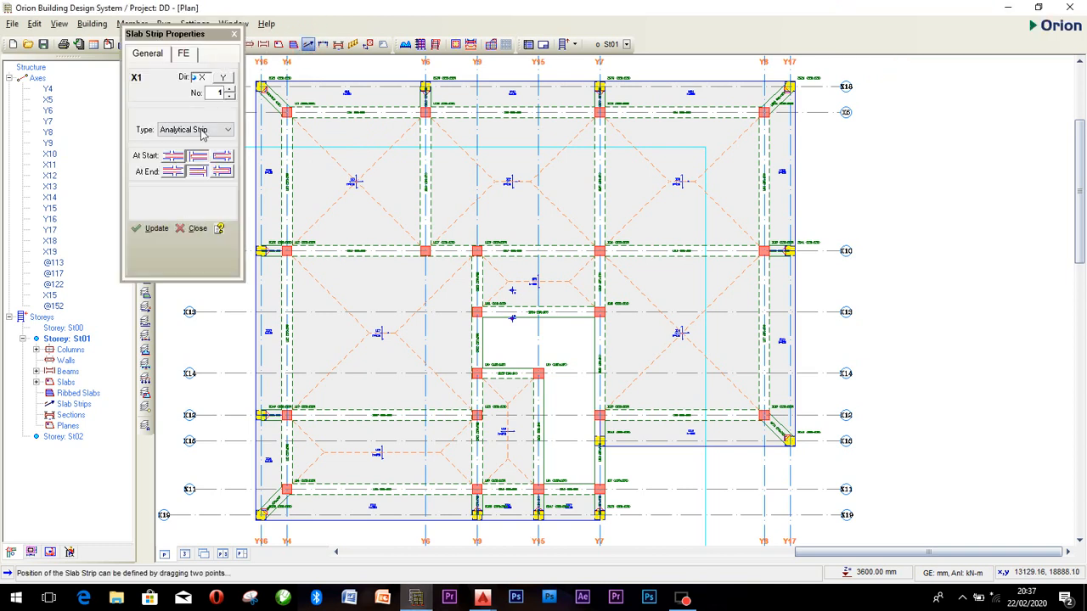
{"action": "left_click_drag", "start_coordinate": [213, 34], "coordinate": [190, 35]}
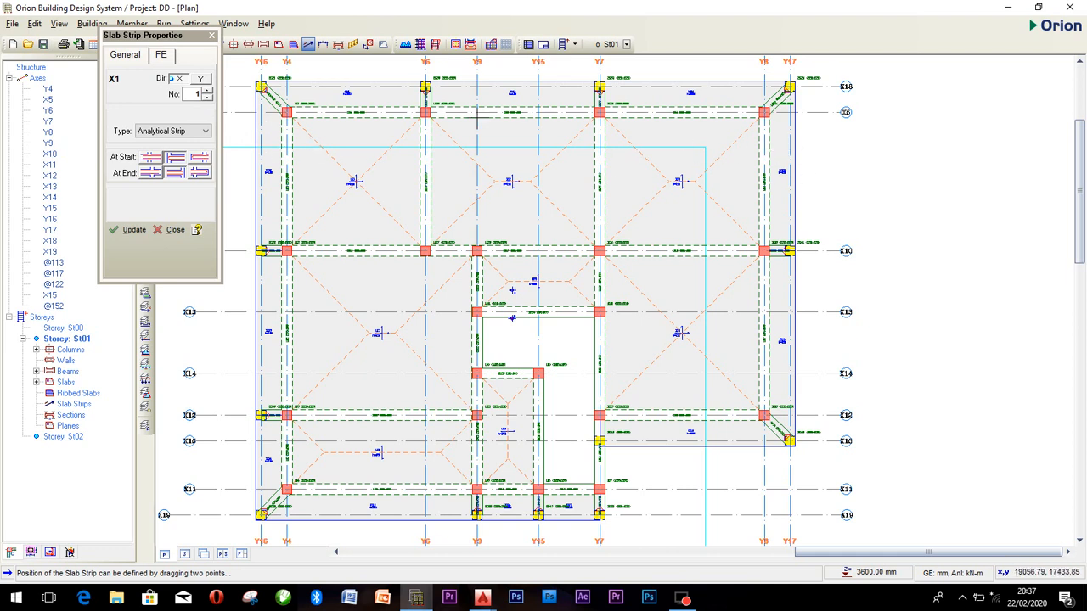
{"action": "left_click", "coordinate": [202, 159]}
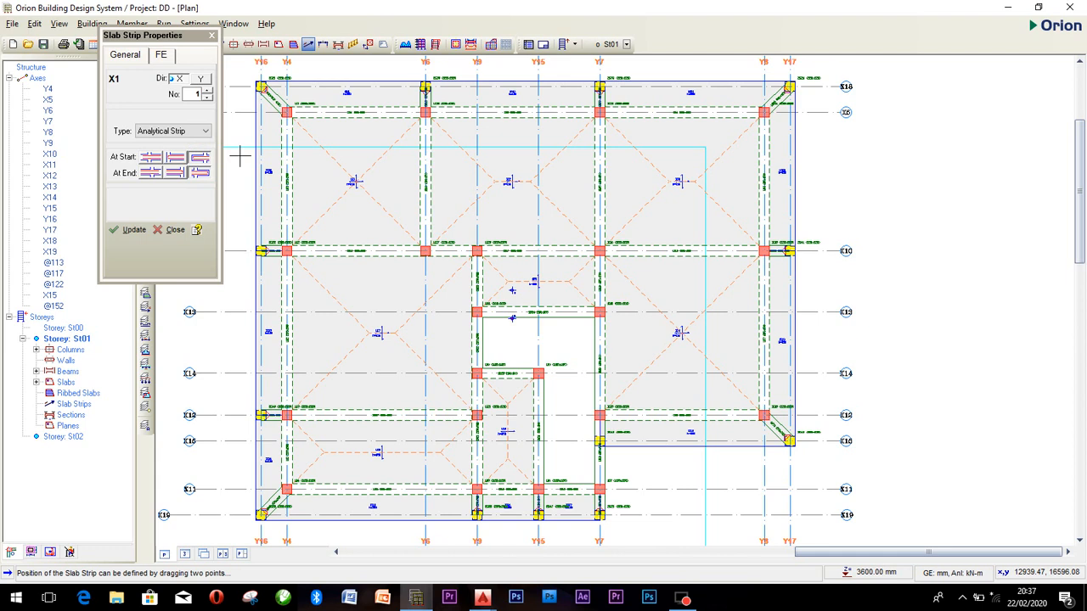
{"action": "left_click_drag", "start_coordinate": [240, 155], "coordinate": [879, 148]}
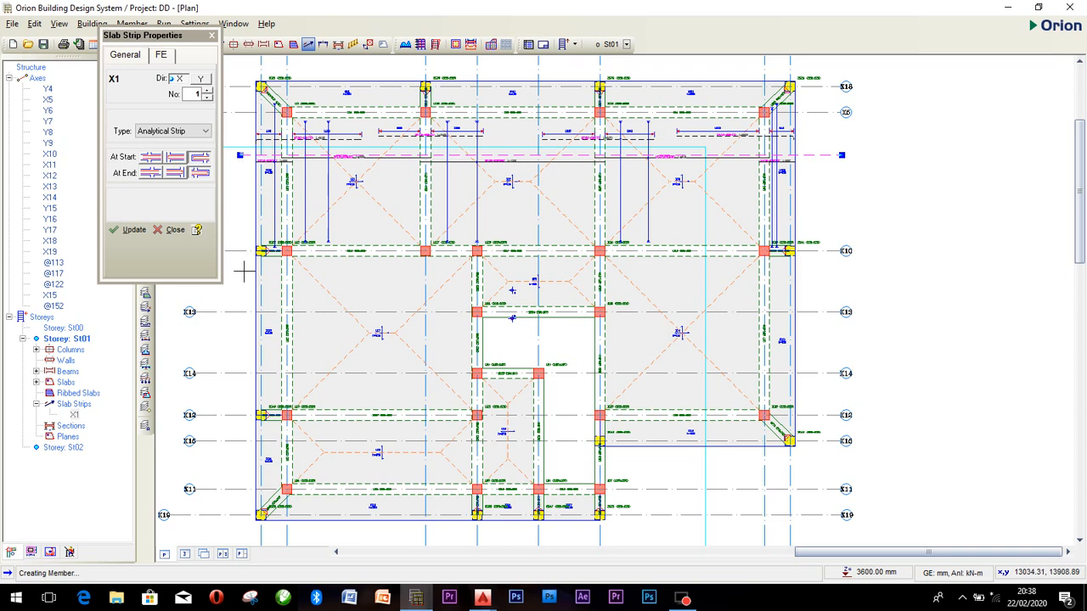
{"action": "left_click", "coordinate": [245, 272]}
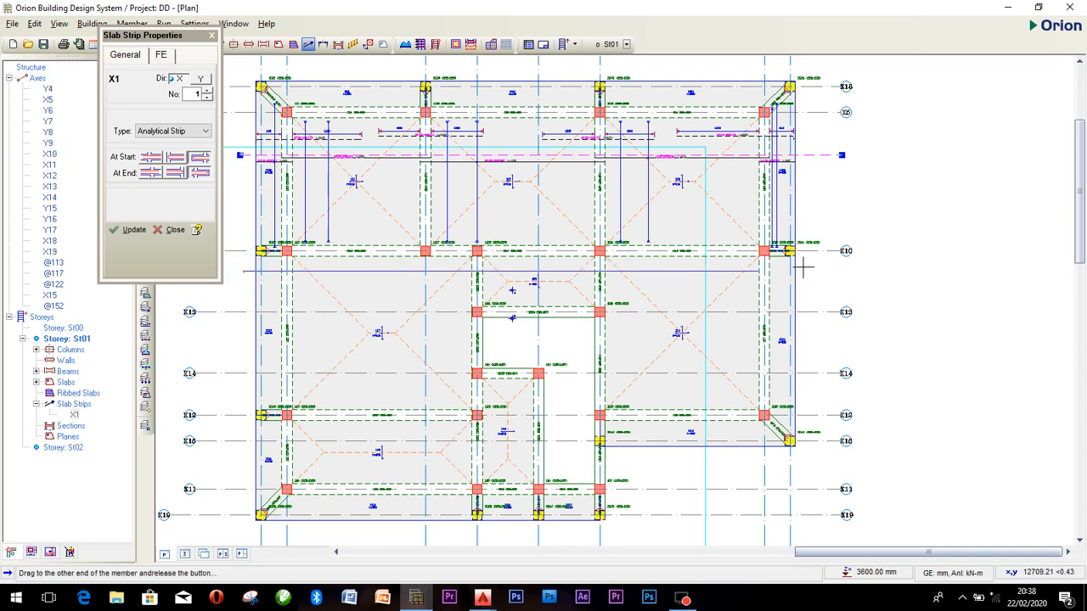
{"action": "left_click", "coordinate": [875, 269]}
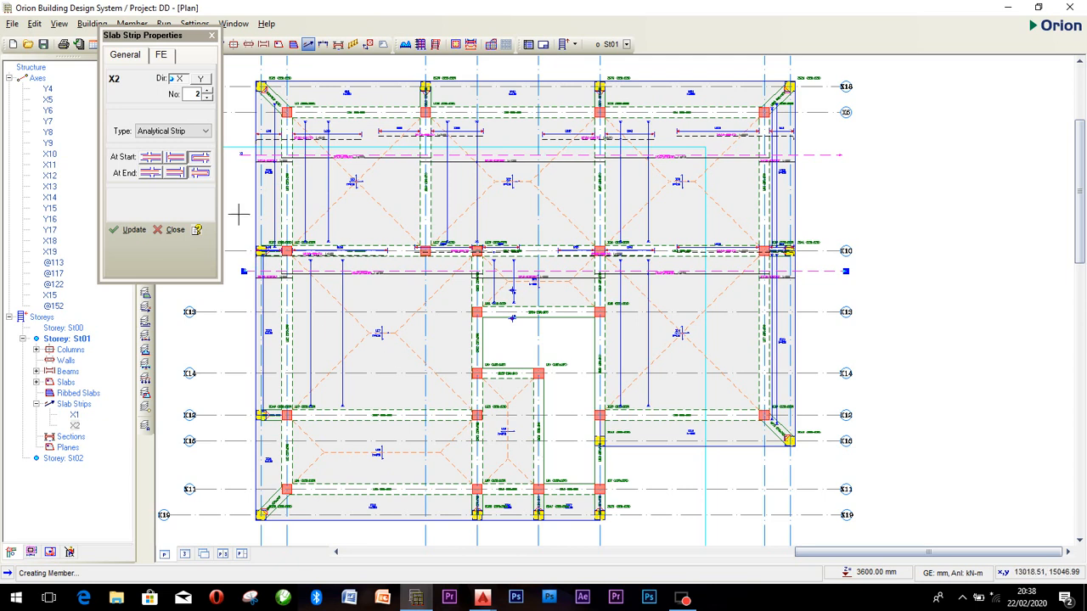
Step: Draw strip X3 with a supported end above axis X11 to the stair bay, and X4 with a supported start below X12 from Y7 past Y17
{"action": "left_click", "coordinate": [174, 173]}
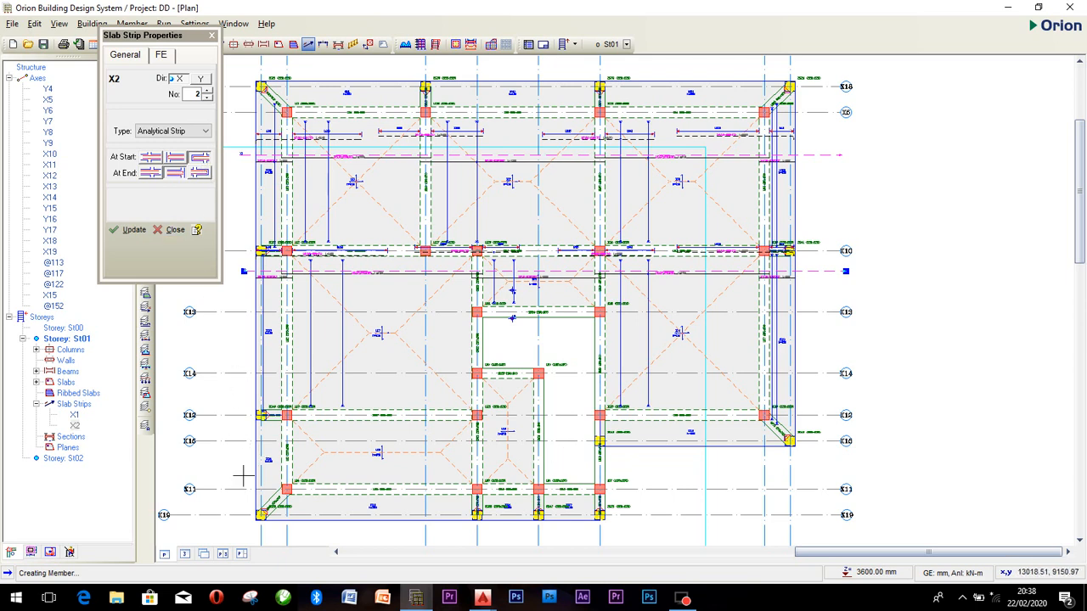
{"action": "left_click_drag", "start_coordinate": [243, 460], "coordinate": [599, 455]}
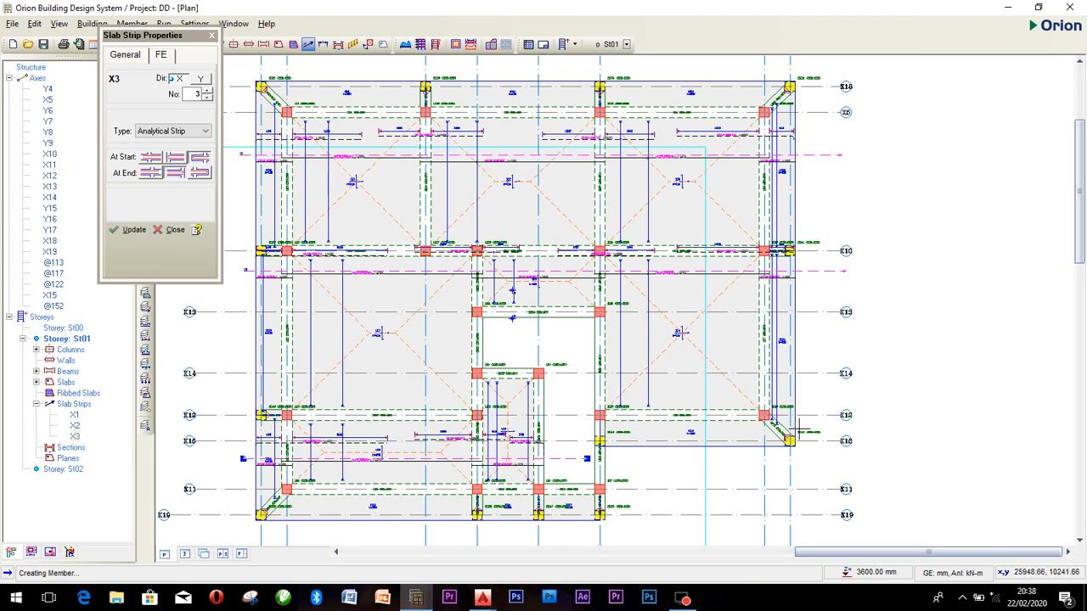
{"action": "left_click", "coordinate": [175, 158]}
{"action": "left_click", "coordinate": [198, 172]}
{"action": "left_click_drag", "start_coordinate": [588, 435], "coordinate": [883, 427]}
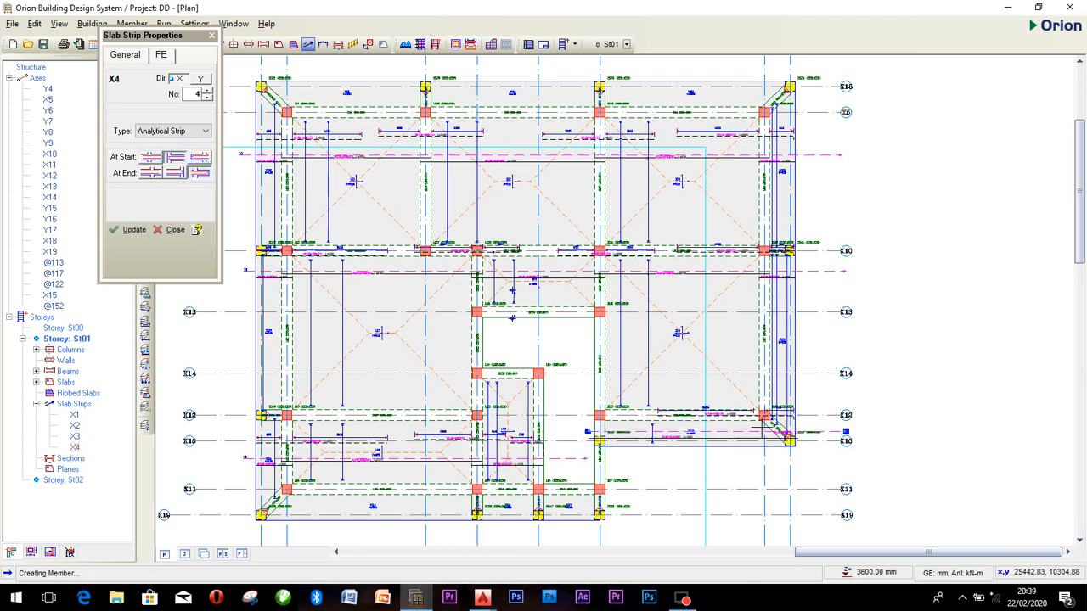
Step: Draw X-direction strips X5 along the overhang between X18 and X5, cantilever both ends, and X6 between X11 and X19 with a supported end
{"action": "left_click", "coordinate": [199, 79]}
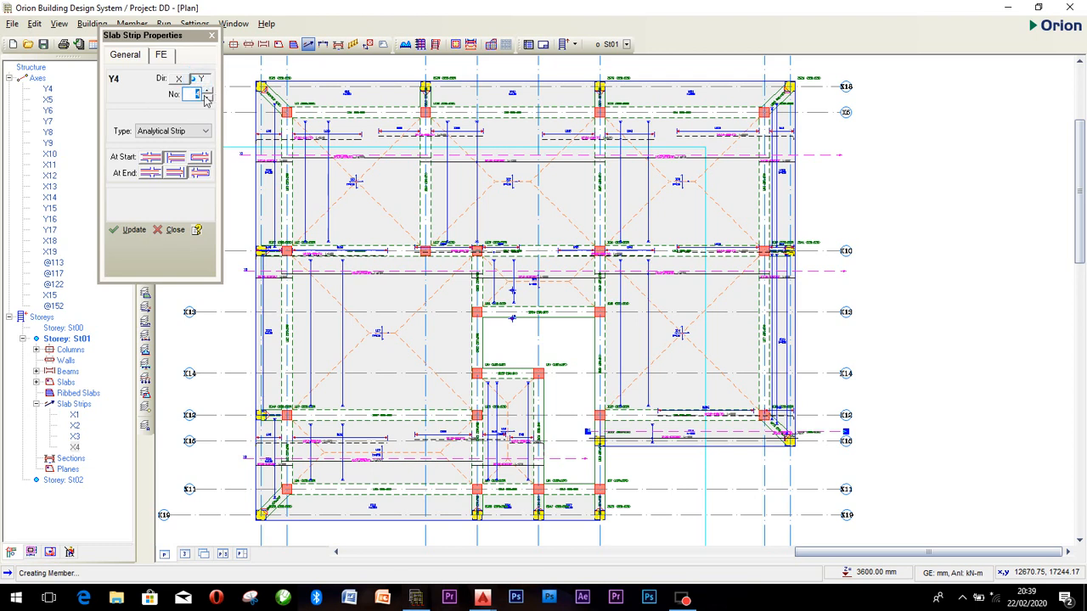
{"action": "left_click", "coordinate": [177, 78]}
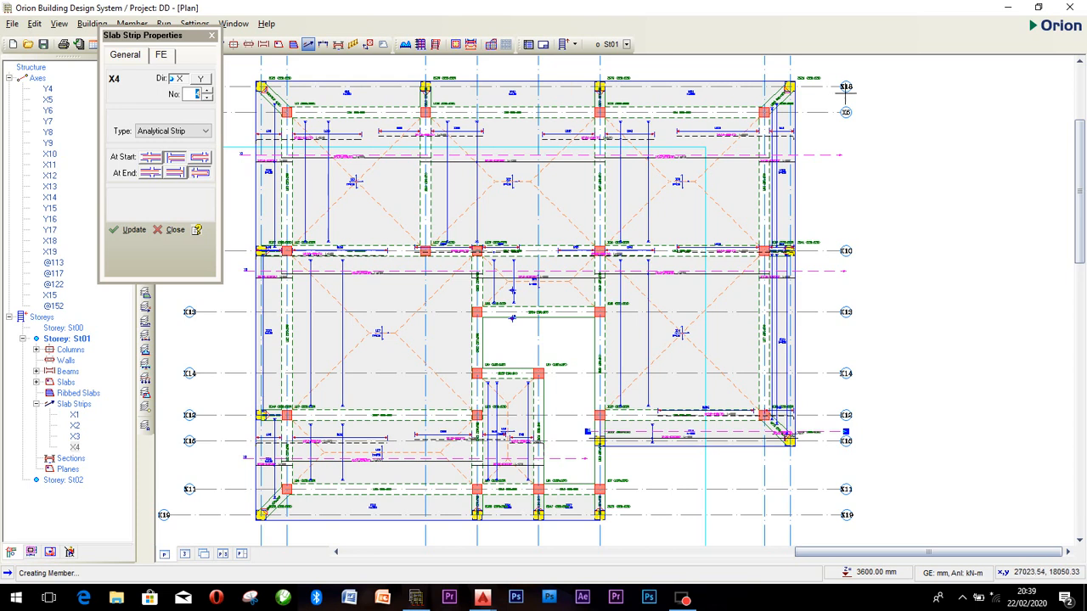
{"action": "left_click", "coordinate": [200, 158]}
{"action": "left_click_drag", "start_coordinate": [248, 95], "coordinate": [802, 95]}
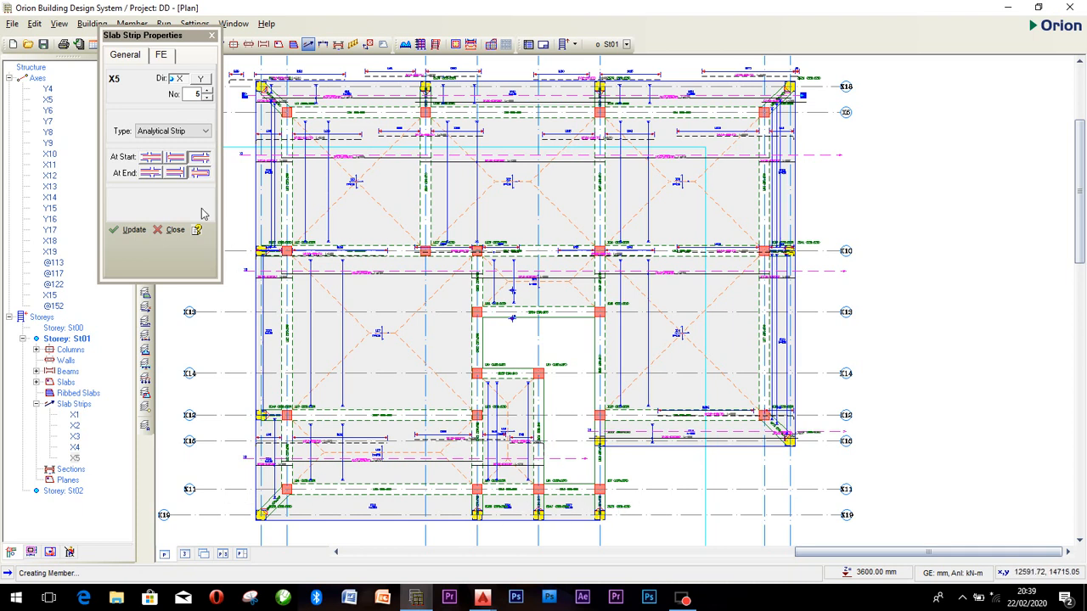
{"action": "left_click", "coordinate": [175, 173]}
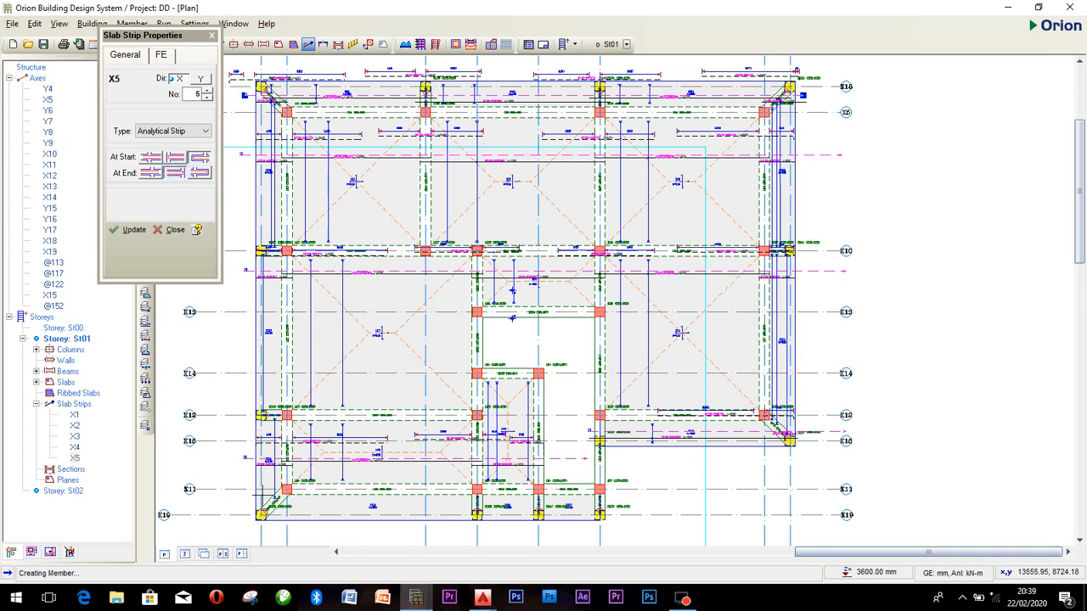
{"action": "left_click", "coordinate": [246, 507]}
{"action": "left_click_drag", "start_coordinate": [246, 507], "coordinate": [655, 497]}
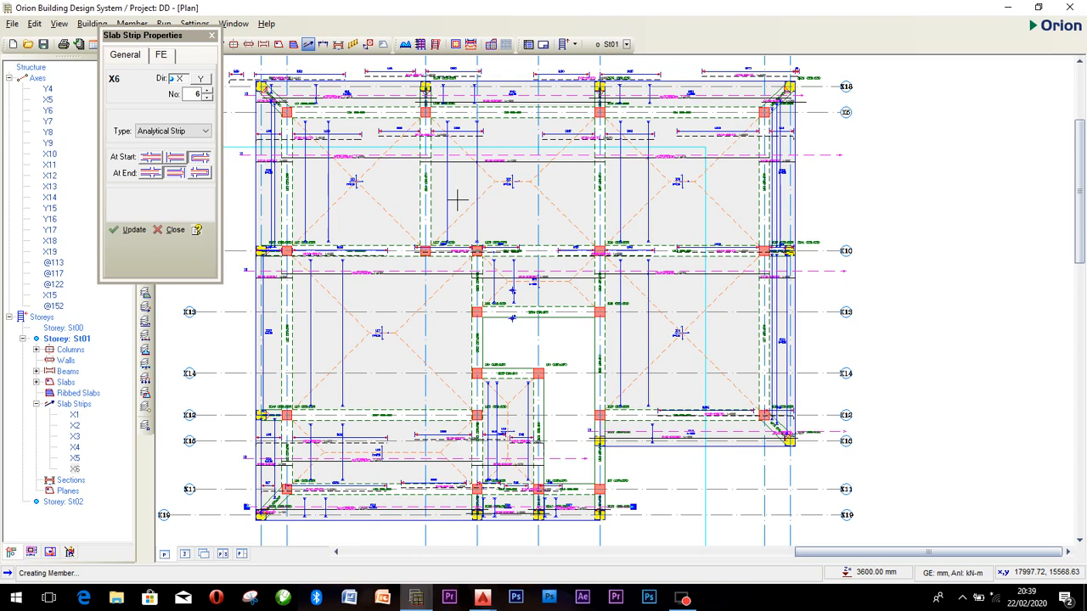
Step: Draw Y-direction strips Y6 over the full depth between axes Y4 and Y6, and Y7 from above X18 past X13 with a supported end
{"action": "left_click", "coordinate": [201, 79]}
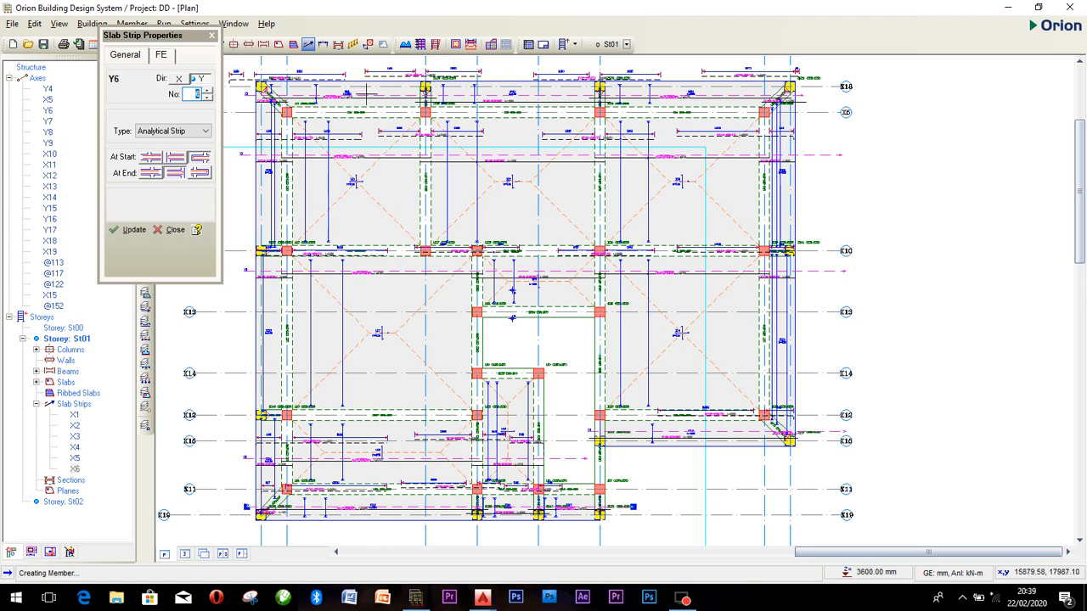
{"action": "left_click", "coordinate": [200, 173]}
{"action": "left_click_drag", "start_coordinate": [357, 70], "coordinate": [366, 535]}
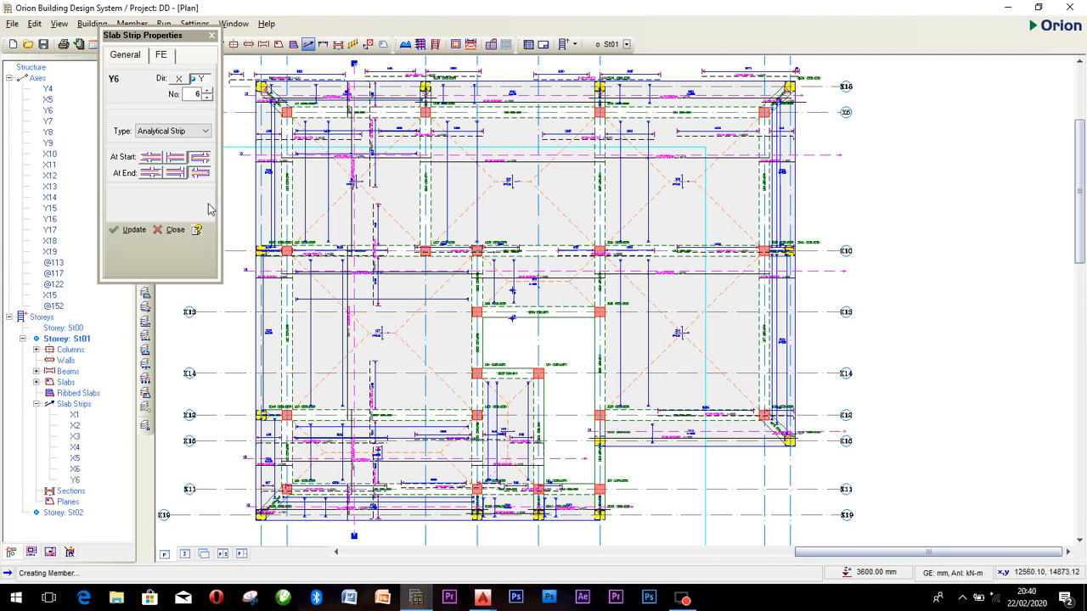
{"action": "left_click", "coordinate": [195, 154]}
{"action": "left_click", "coordinate": [176, 173]}
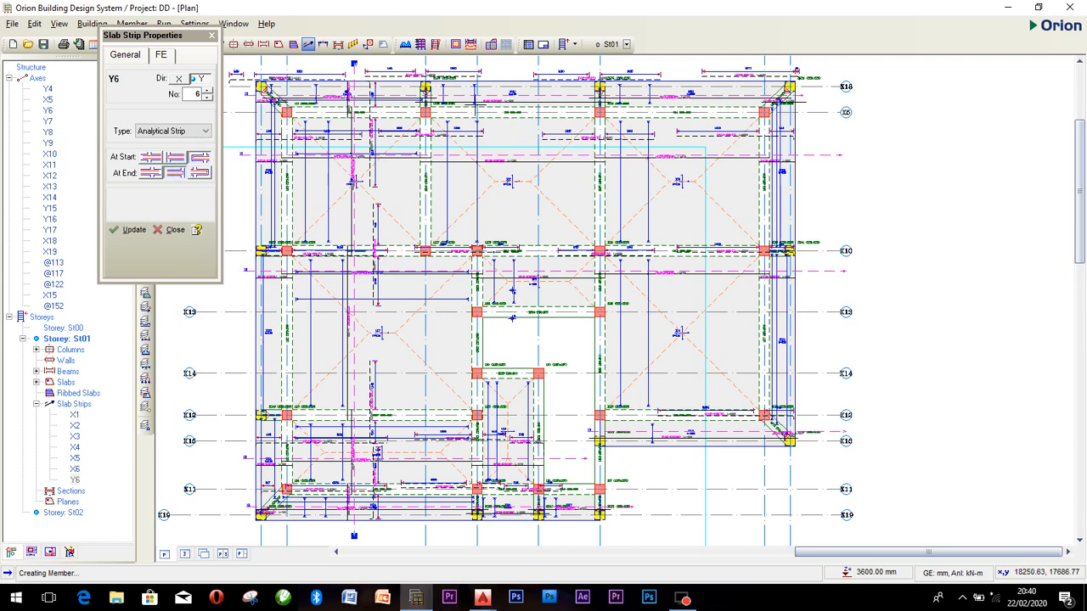
{"action": "left_click_drag", "start_coordinate": [495, 68], "coordinate": [506, 338]}
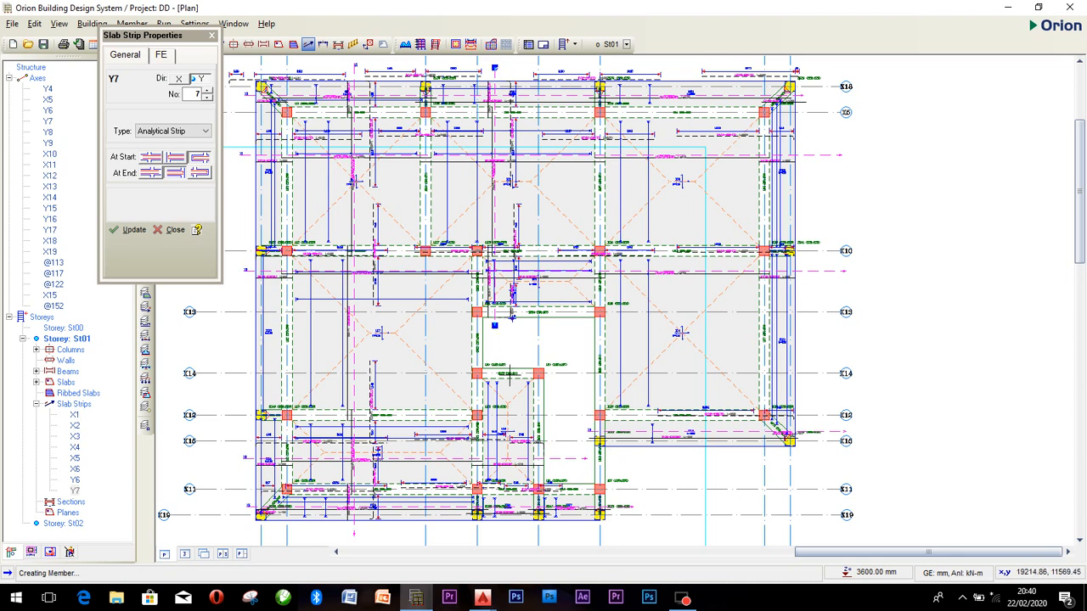
Step: Draw Y-direction strips Y8 from above X14 and Y9 from above X11, both past X19, with supported starts and cantilever ends
{"action": "left_click", "coordinate": [175, 157]}
{"action": "left_click", "coordinate": [201, 173]}
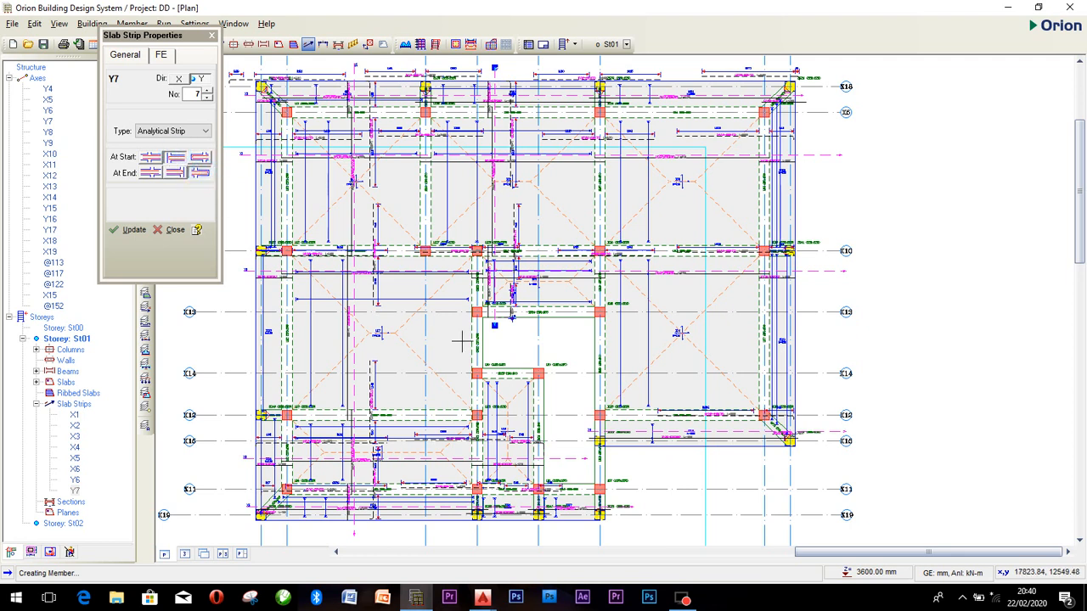
{"action": "left_click_drag", "start_coordinate": [513, 354], "coordinate": [518, 539]}
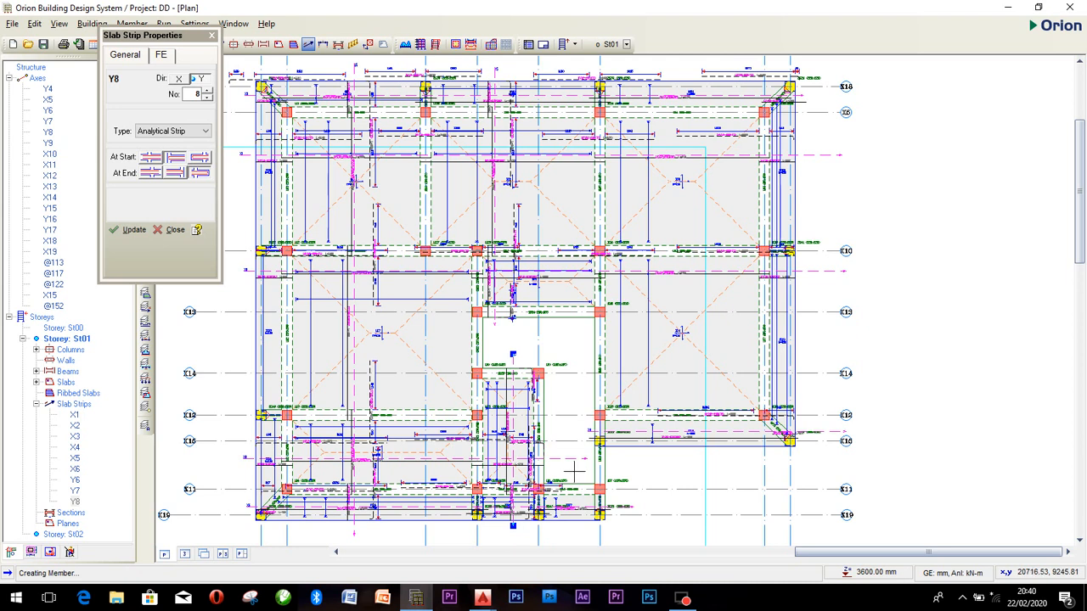
{"action": "left_click_drag", "start_coordinate": [574, 469], "coordinate": [581, 561]}
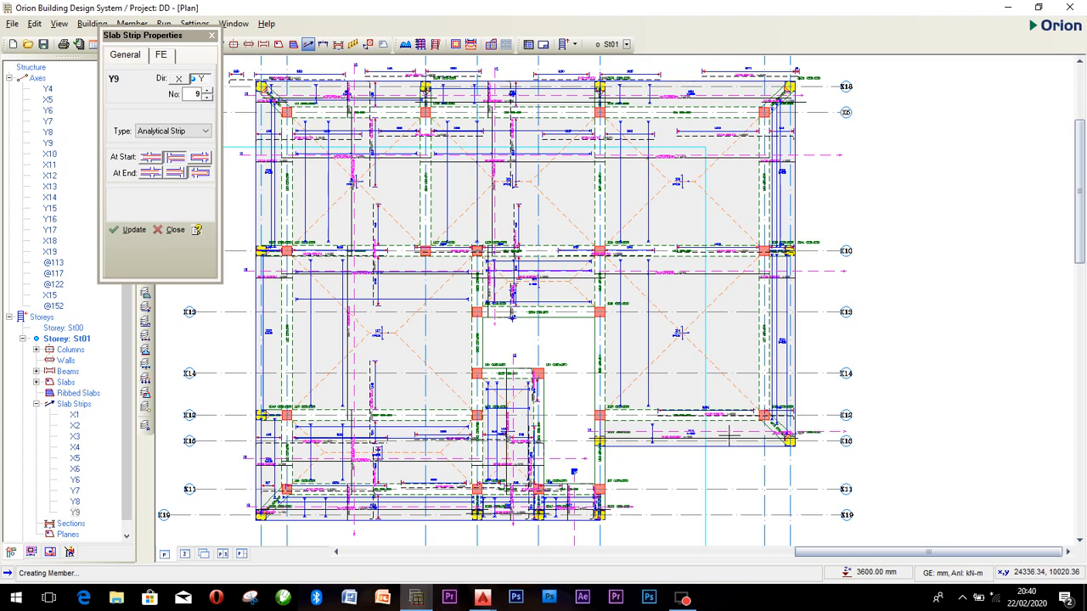
Step: Draw Y-direction strip Y10 between axes Y7 and Y8 from above X18 past the lower overhang, cantilever at both ends, and finish slab strip creation
{"action": "left_click", "coordinate": [201, 163]}
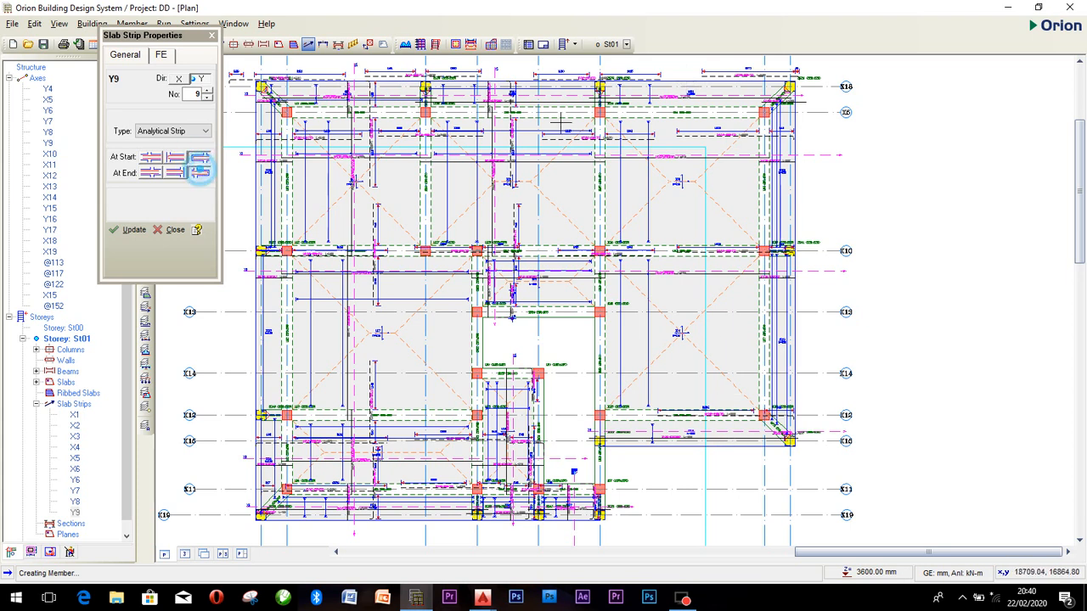
{"action": "left_click_drag", "start_coordinate": [686, 65], "coordinate": [705, 468]}
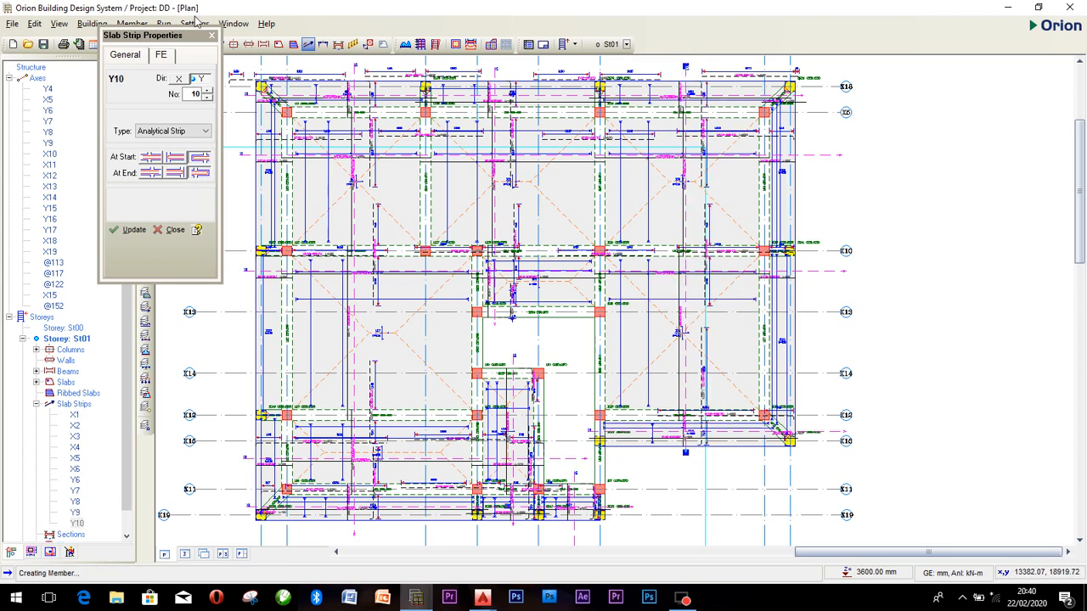
{"action": "left_click", "coordinate": [211, 37]}
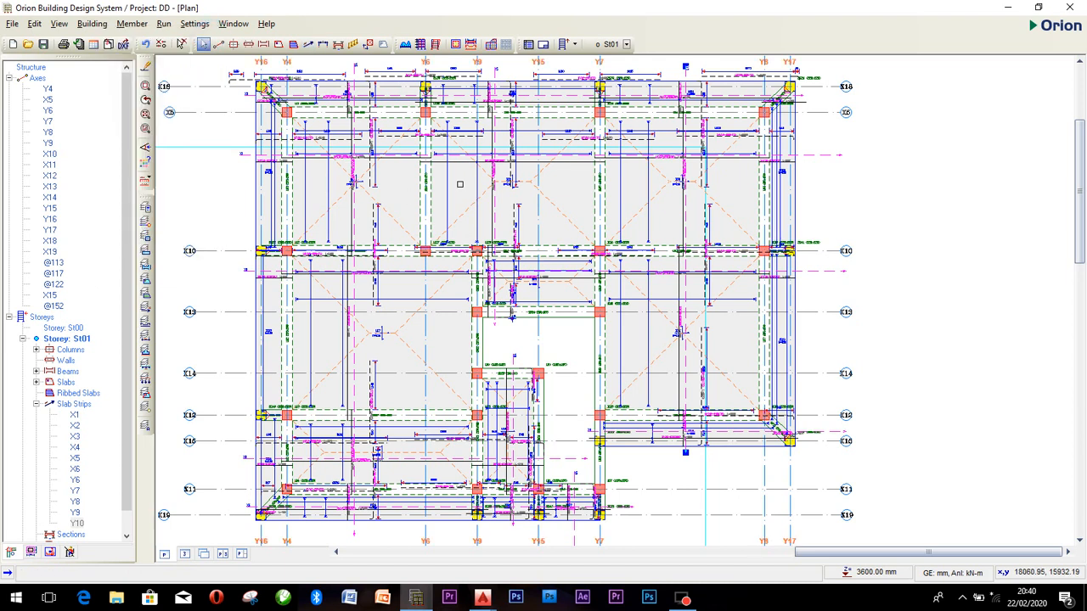
Step: Save the project changes with the new slab strips included
{"action": "scroll", "coordinate": [609, 265], "scroll_direction": "down", "scroll_amount": 2}
{"action": "scroll", "coordinate": [621, 212], "scroll_direction": "up", "scroll_amount": 4}
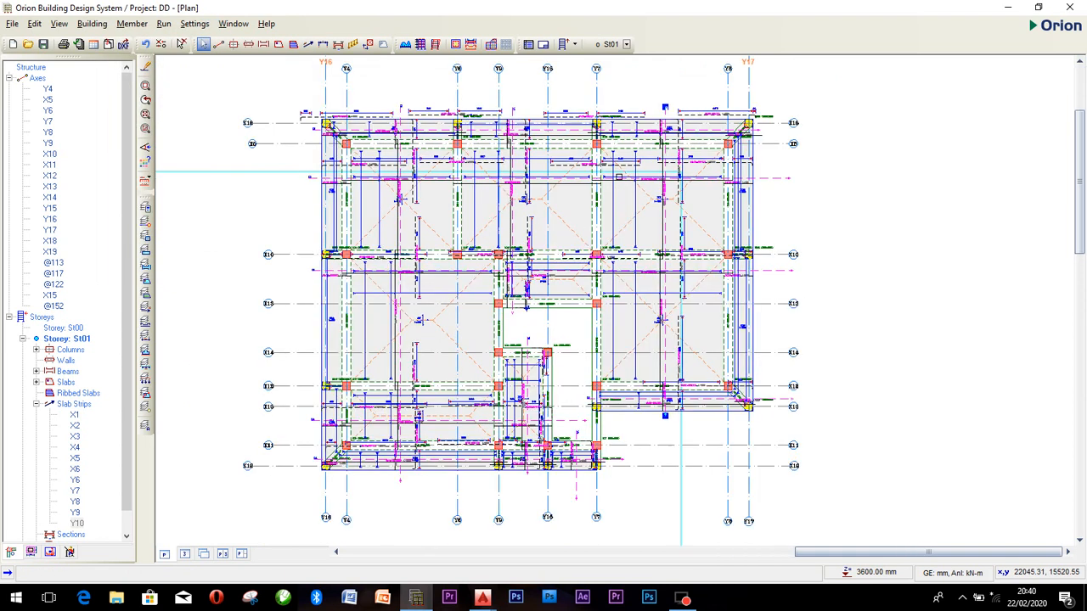
{"action": "key", "text": "ctrl+s"}
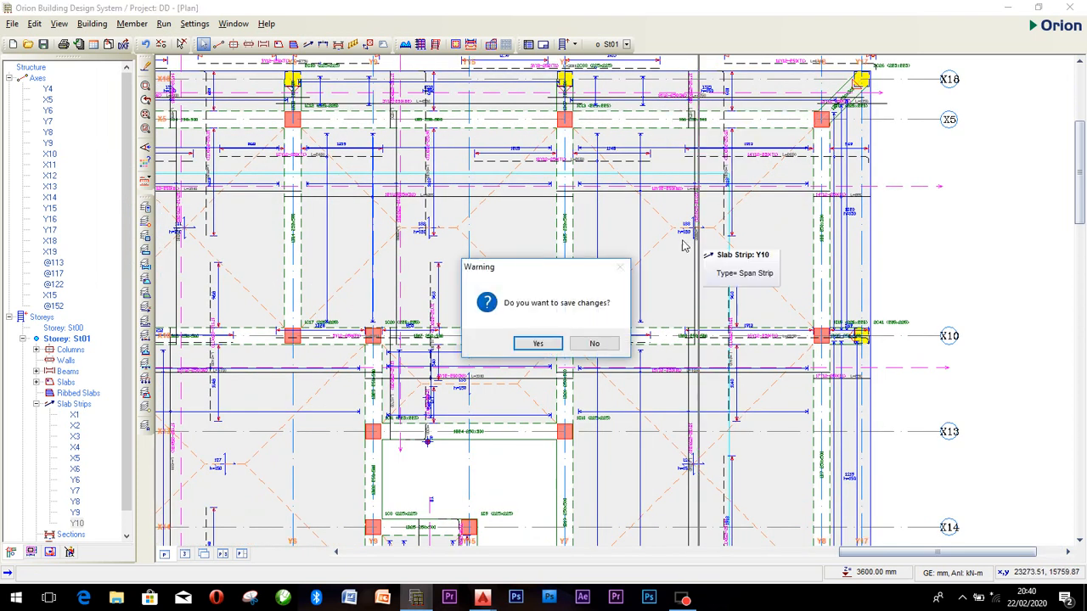
{"action": "left_click", "coordinate": [543, 342]}
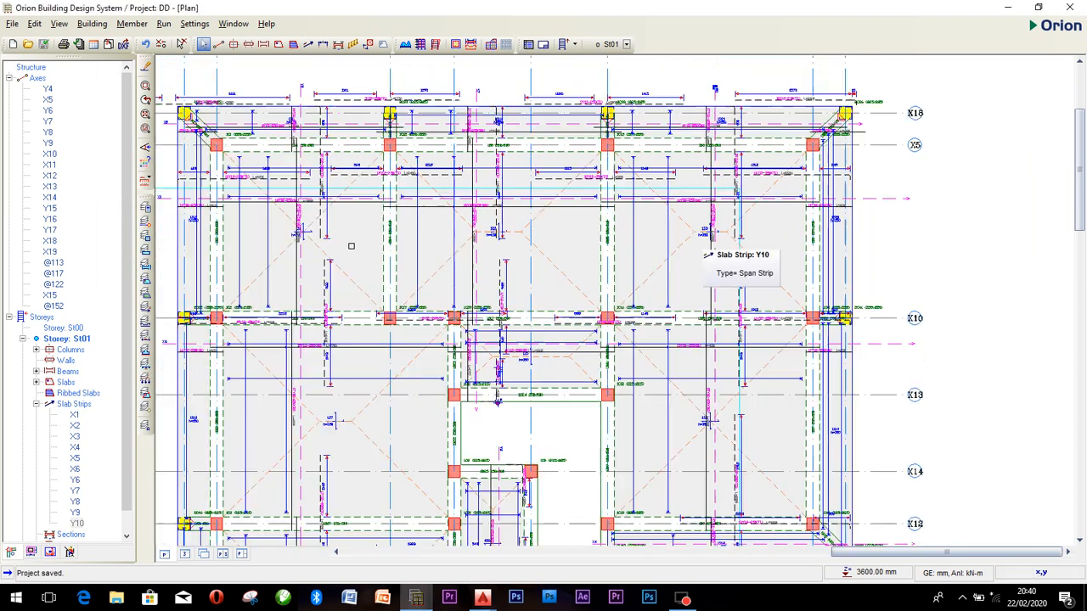
Step: Examine the reinforcement and dimensions of the slab strips across the St01 plan, from the lower edge to the upper bays
{"action": "scroll", "coordinate": [427, 228], "scroll_direction": "down", "scroll_amount": 3}
{"action": "scroll", "coordinate": [293, 416], "scroll_direction": "up", "scroll_amount": 5}
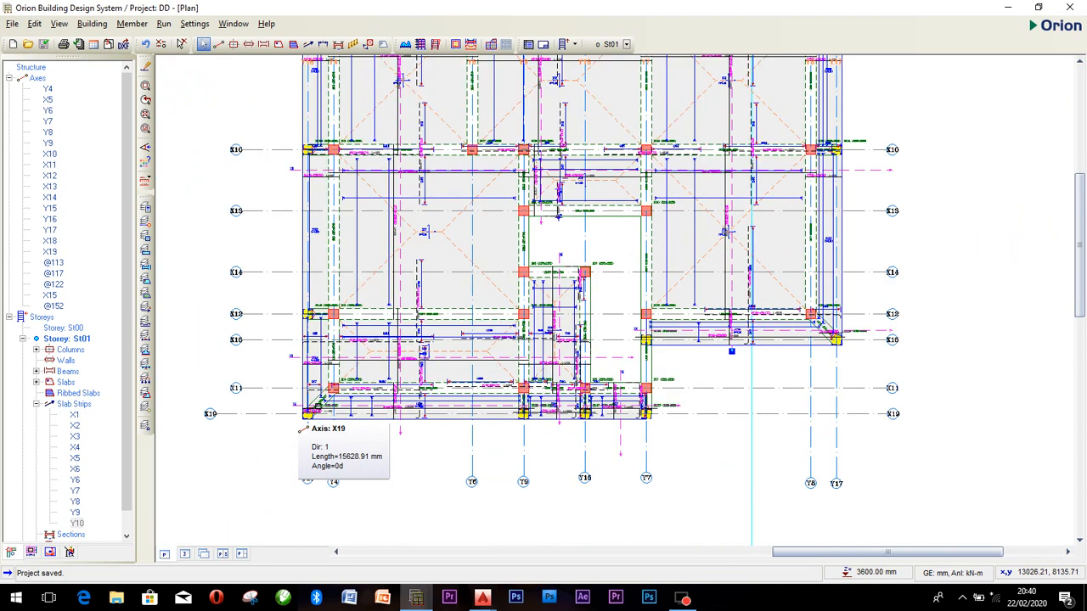
{"action": "scroll", "coordinate": [833, 418], "scroll_direction": "up", "scroll_amount": 2}
{"action": "scroll", "coordinate": [822, 386], "scroll_direction": "down", "scroll_amount": 4}
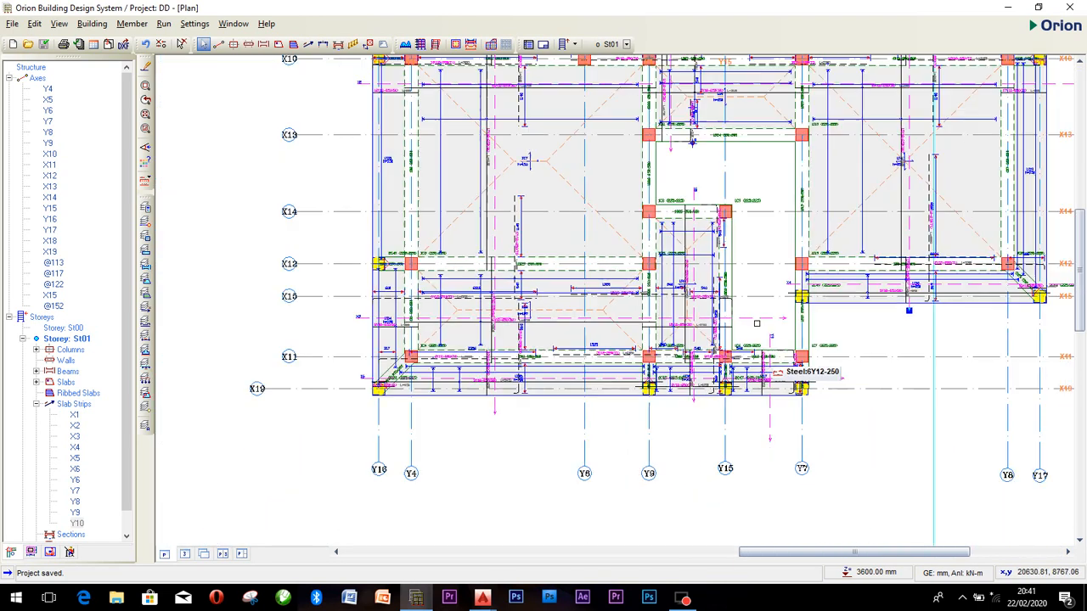
{"action": "middle_click_drag", "start_coordinate": [759, 257], "coordinate": [581, 320]}
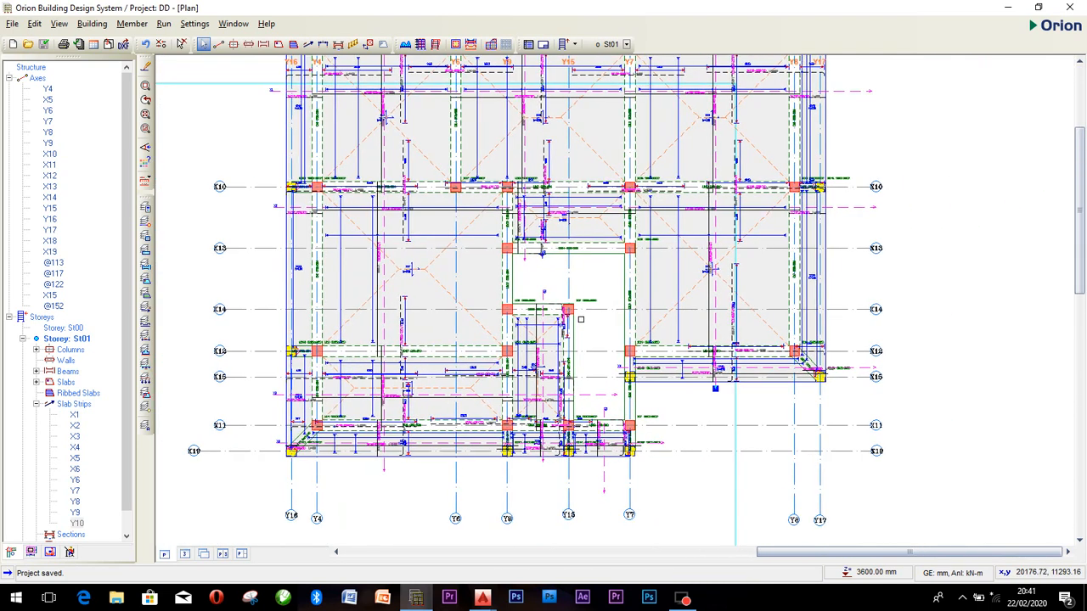
{"action": "scroll", "coordinate": [581, 320], "scroll_direction": "down", "scroll_amount": 1}
{"action": "scroll", "coordinate": [539, 78], "scroll_direction": "up", "scroll_amount": 3}
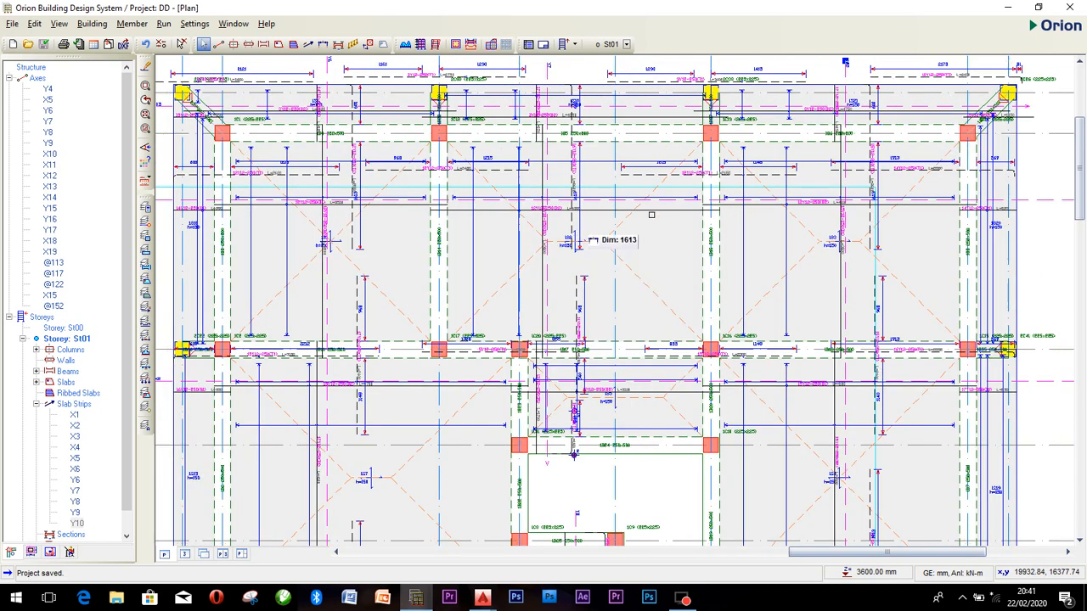
{"action": "scroll", "coordinate": [645, 186], "scroll_direction": "down", "scroll_amount": 2}
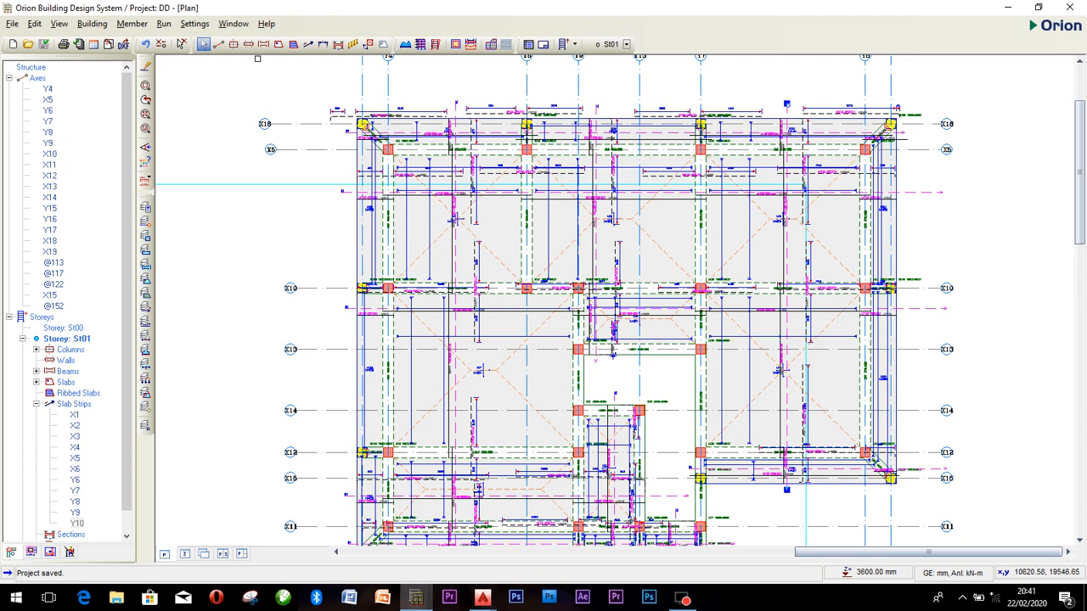
{"action": "left_click", "coordinate": [308, 44]}
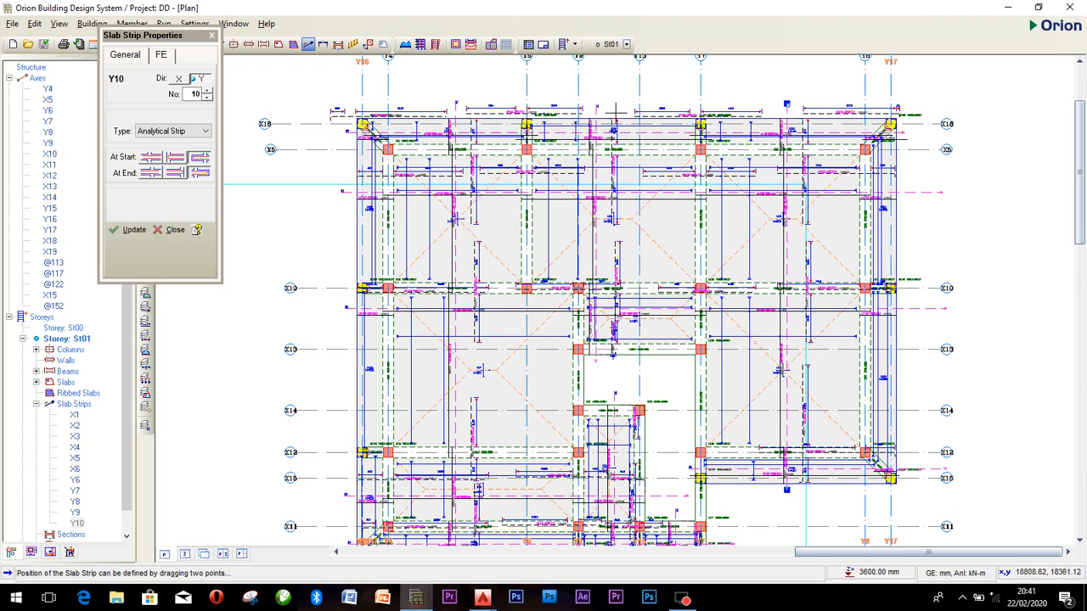
{"action": "left_click", "coordinate": [153, 158]}
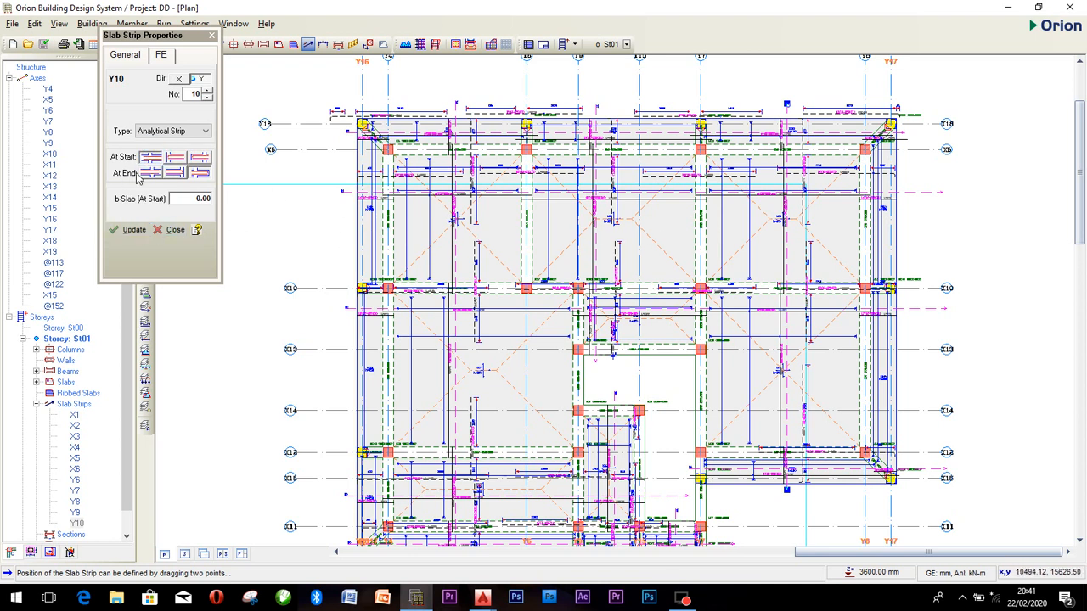
{"action": "left_click", "coordinate": [211, 36]}
{"action": "scroll", "coordinate": [452, 172], "scroll_direction": "down", "scroll_amount": 1}
{"action": "scroll", "coordinate": [669, 377], "scroll_direction": "up", "scroll_amount": 1}
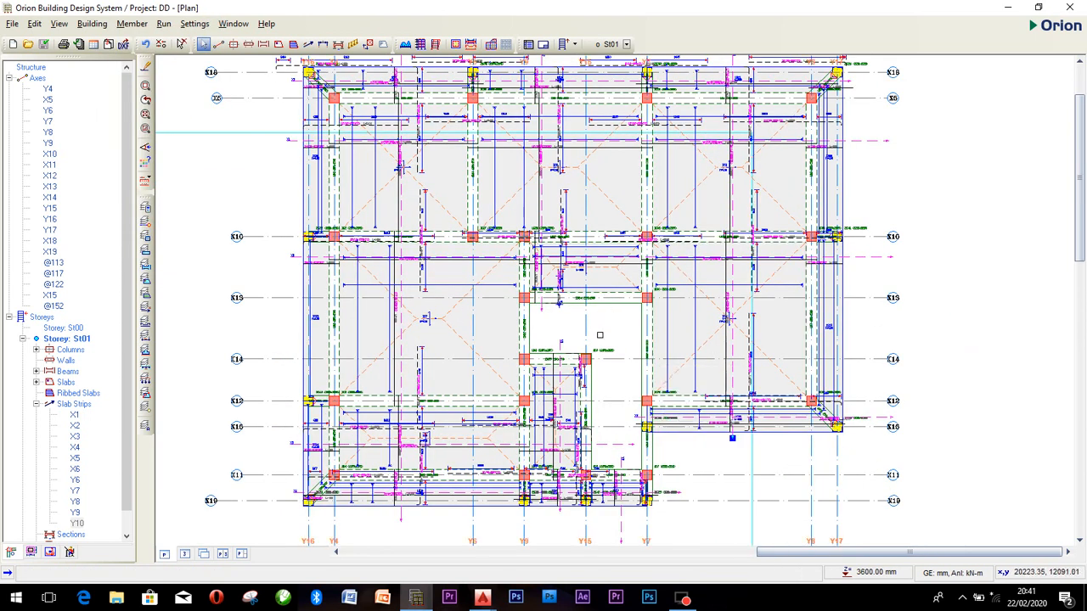
{"action": "scroll", "coordinate": [604, 293], "scroll_direction": "down", "scroll_amount": 1}
{"action": "middle_click_drag", "start_coordinate": [558, 312], "coordinate": [512, 311]}
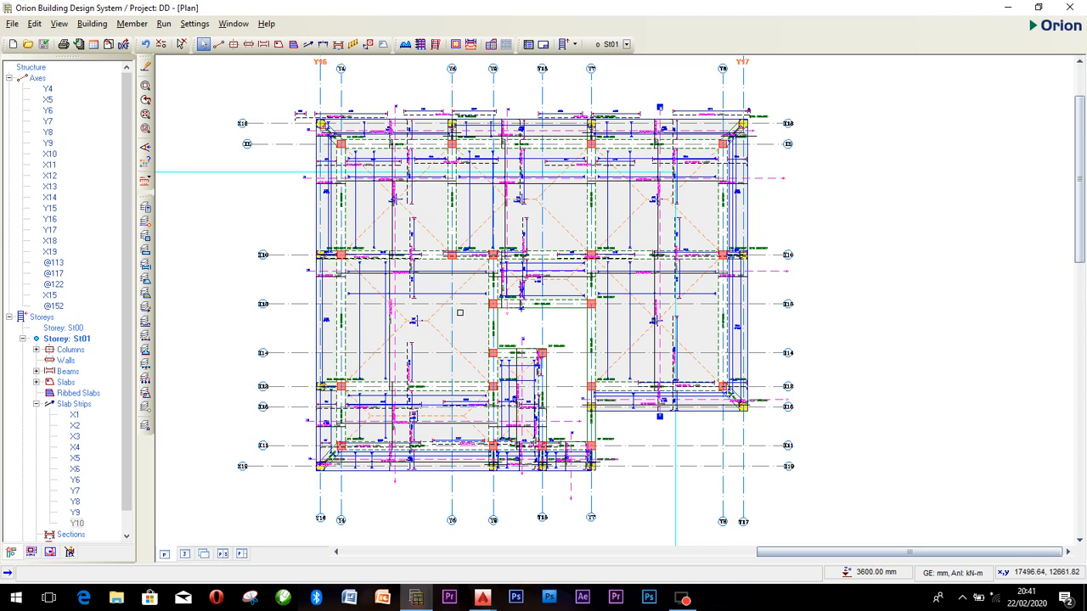
Step: Set up the building analysis to include column/wall and beam reinforcement design, re-selecting the steel bars for both
{"action": "left_click", "coordinate": [420, 44]}
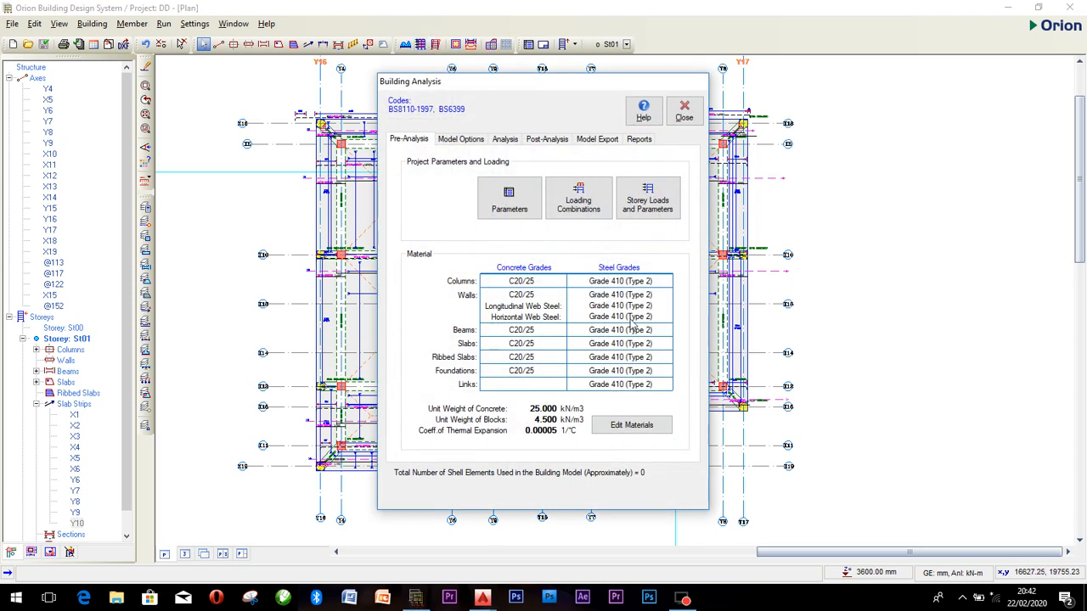
{"action": "left_click", "coordinate": [505, 139]}
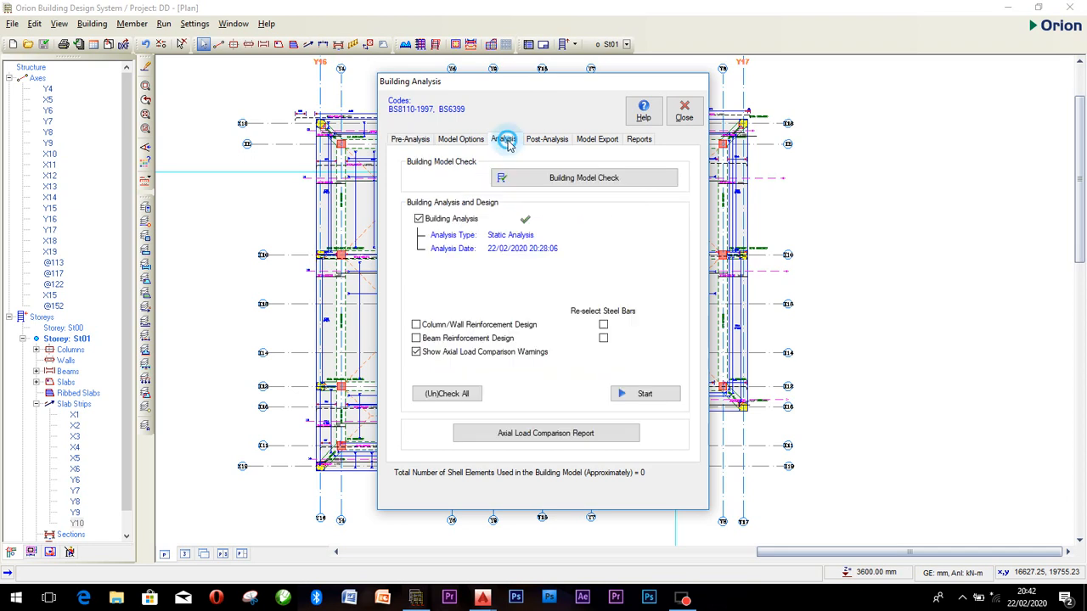
{"action": "left_click", "coordinate": [416, 338]}
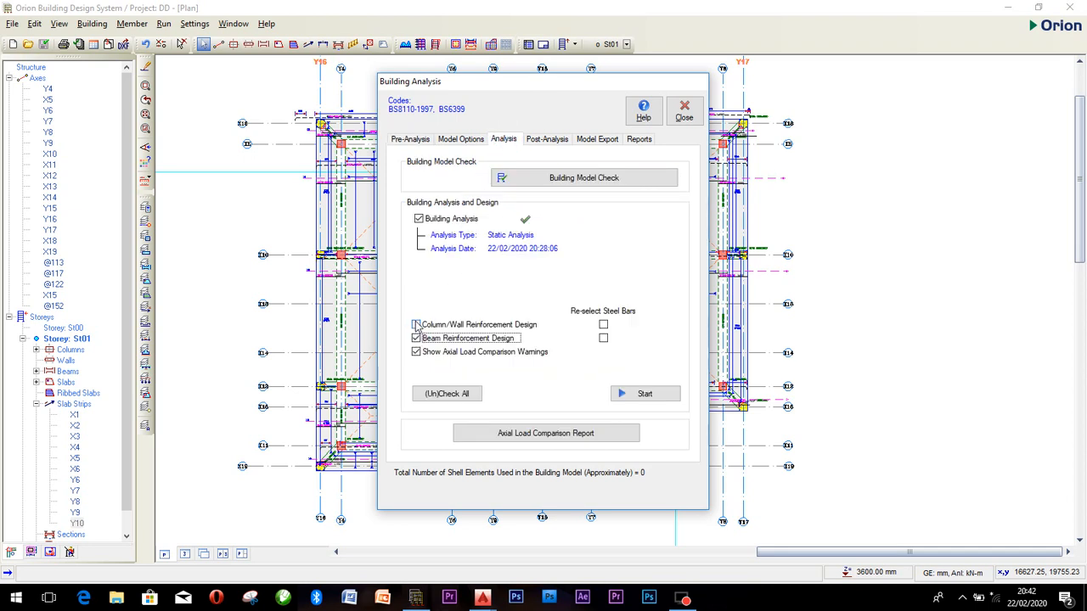
{"action": "left_click", "coordinate": [416, 325]}
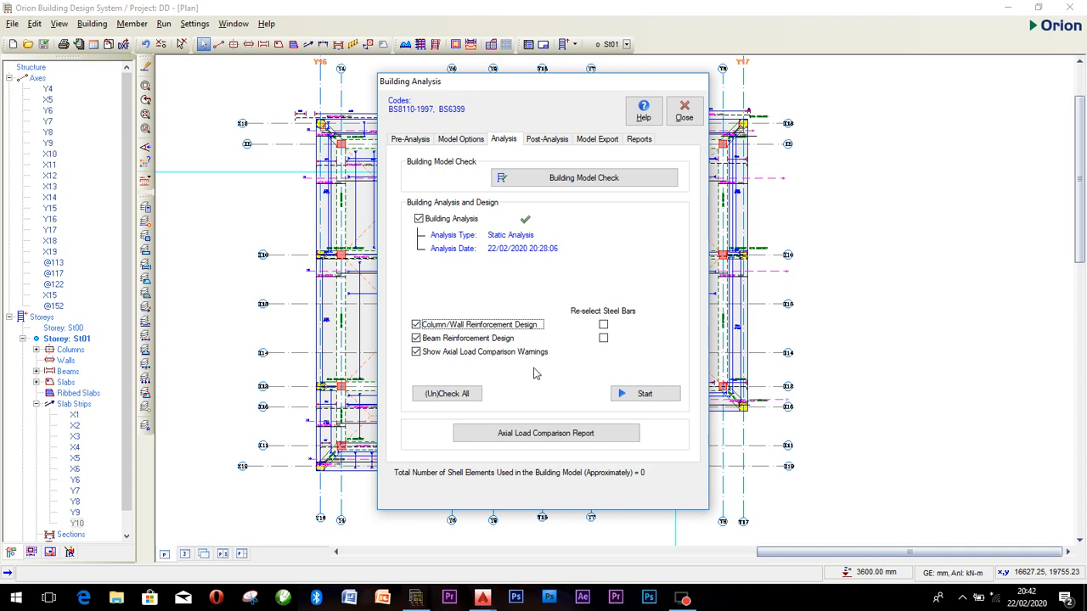
{"action": "left_click", "coordinate": [603, 338]}
{"action": "left_click", "coordinate": [604, 325]}
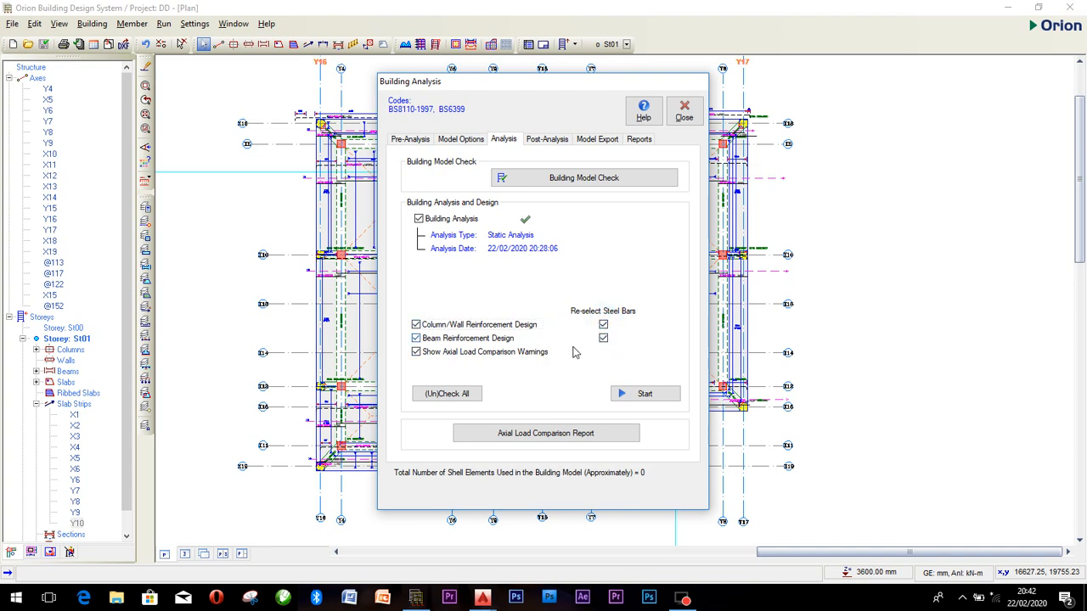
Step: Run the building analysis with the chosen reinforcement designs, then close the finished analysis
{"action": "left_click", "coordinate": [636, 396]}
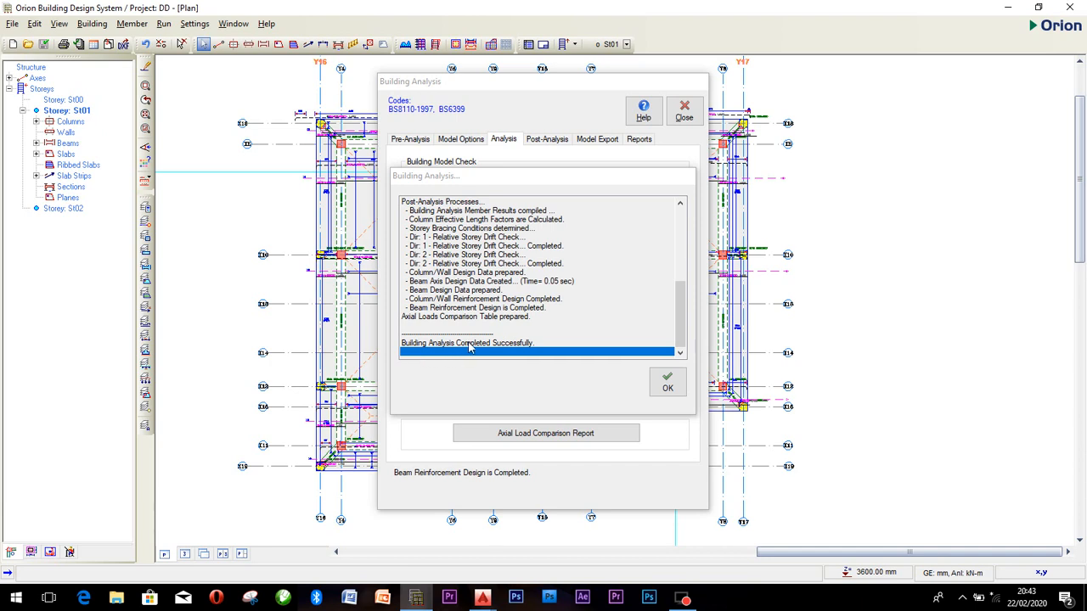
{"action": "left_click", "coordinate": [668, 386]}
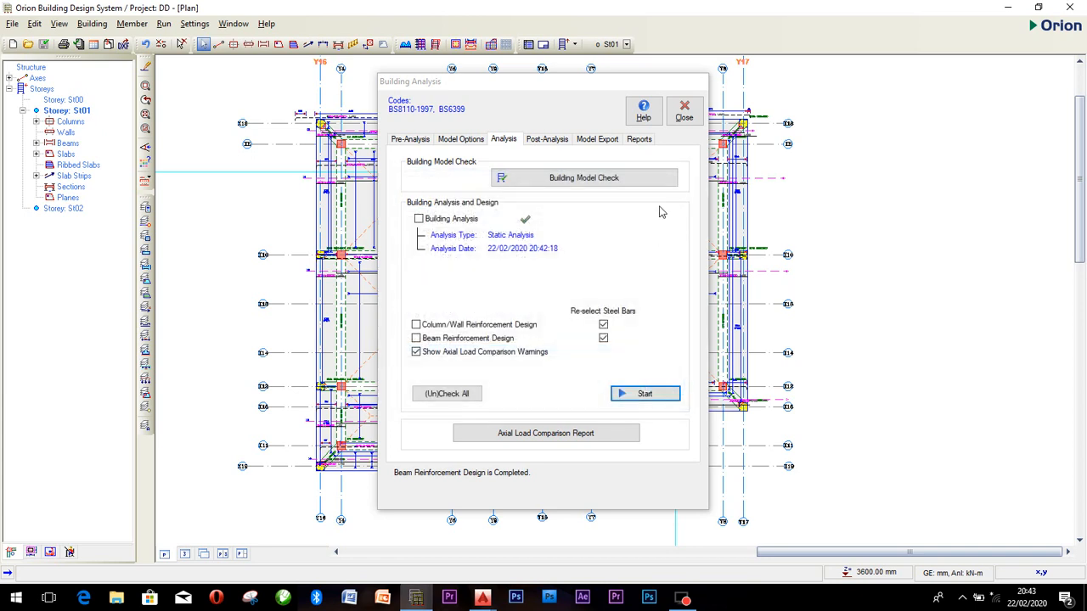
{"action": "left_click", "coordinate": [684, 111]}
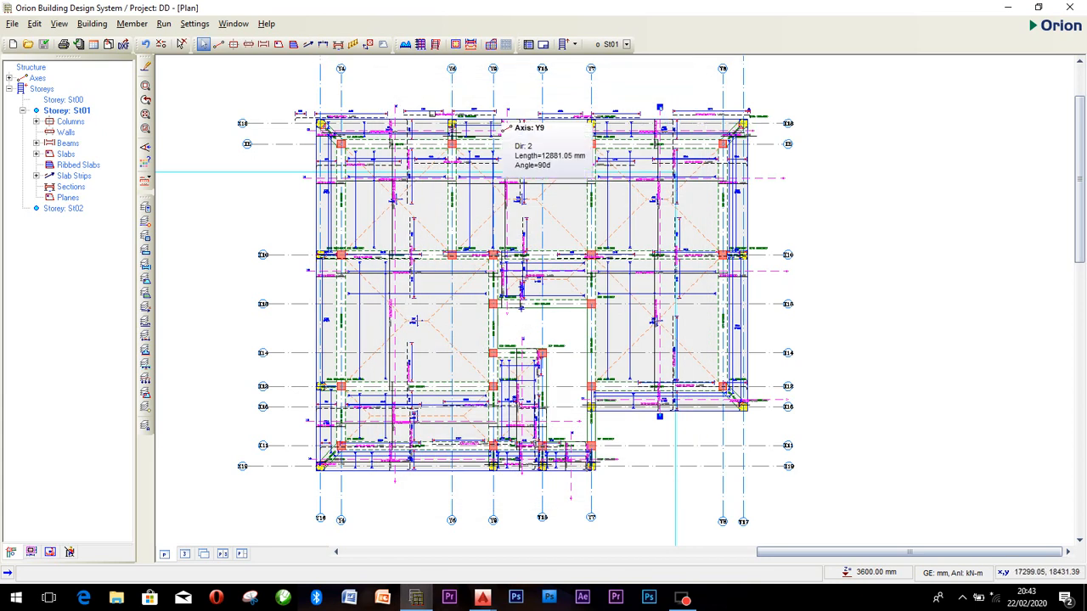
Step: Generate the finite element floor mesh for storey St01 with the Short Frame Model, accepting the slab stiffness warning
{"action": "left_click", "coordinate": [164, 24]}
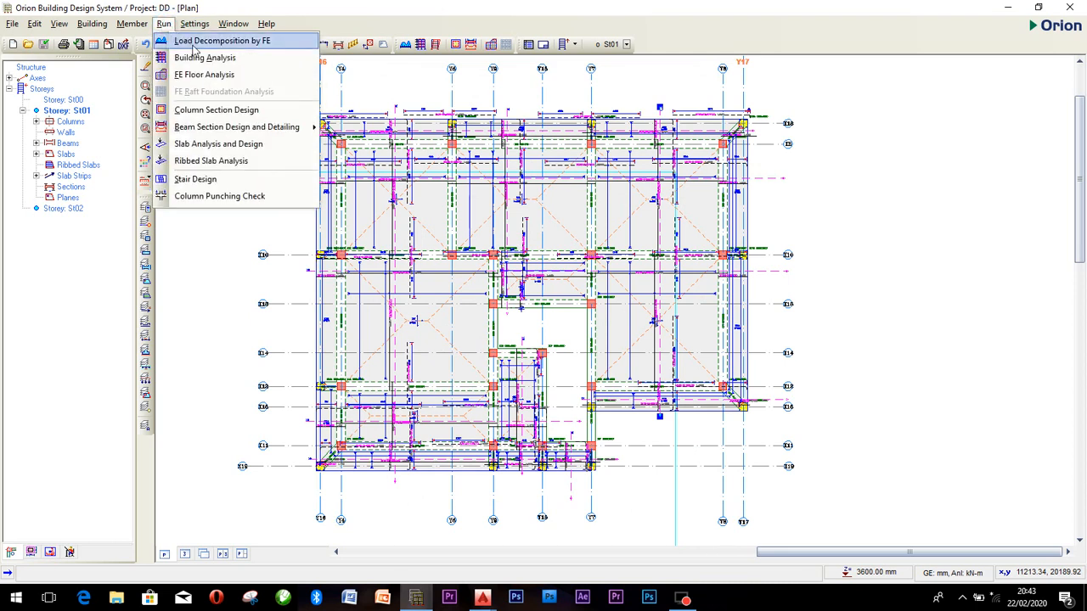
{"action": "left_click", "coordinate": [224, 79]}
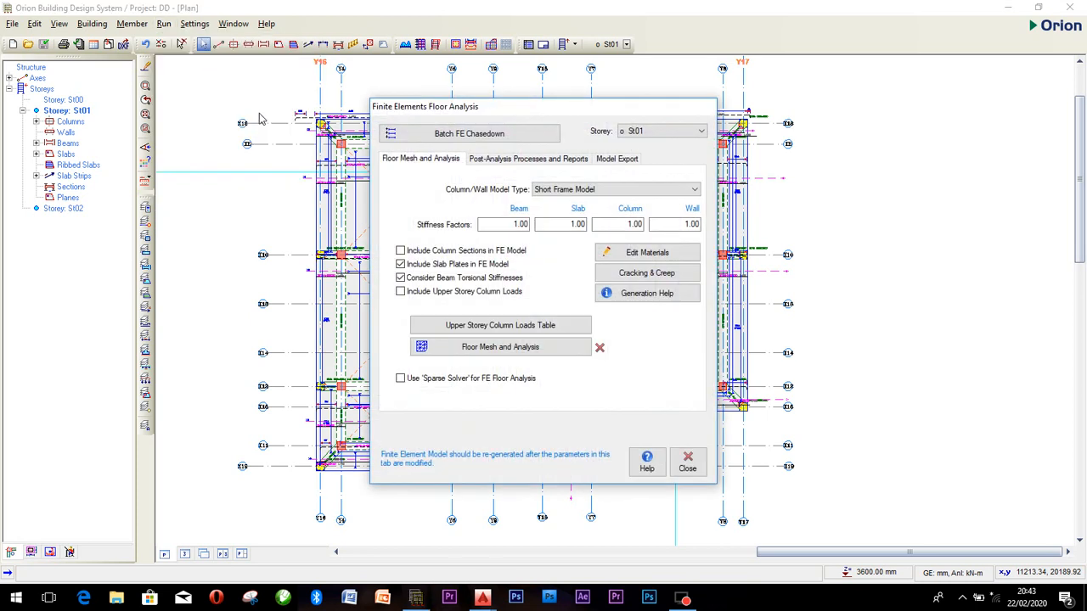
{"action": "left_click", "coordinate": [545, 357]}
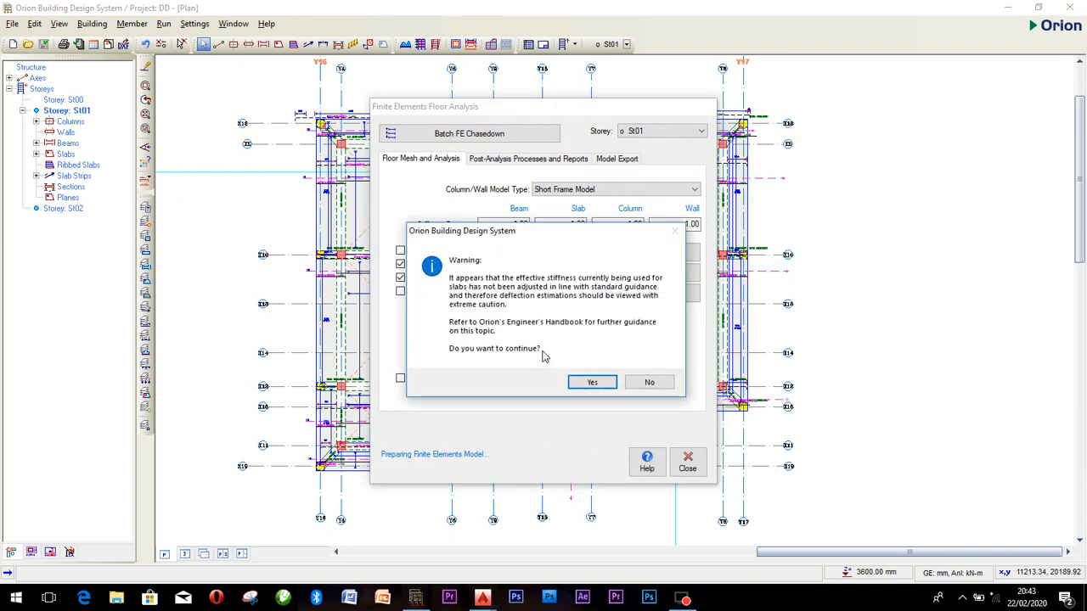
{"action": "left_click", "coordinate": [583, 386]}
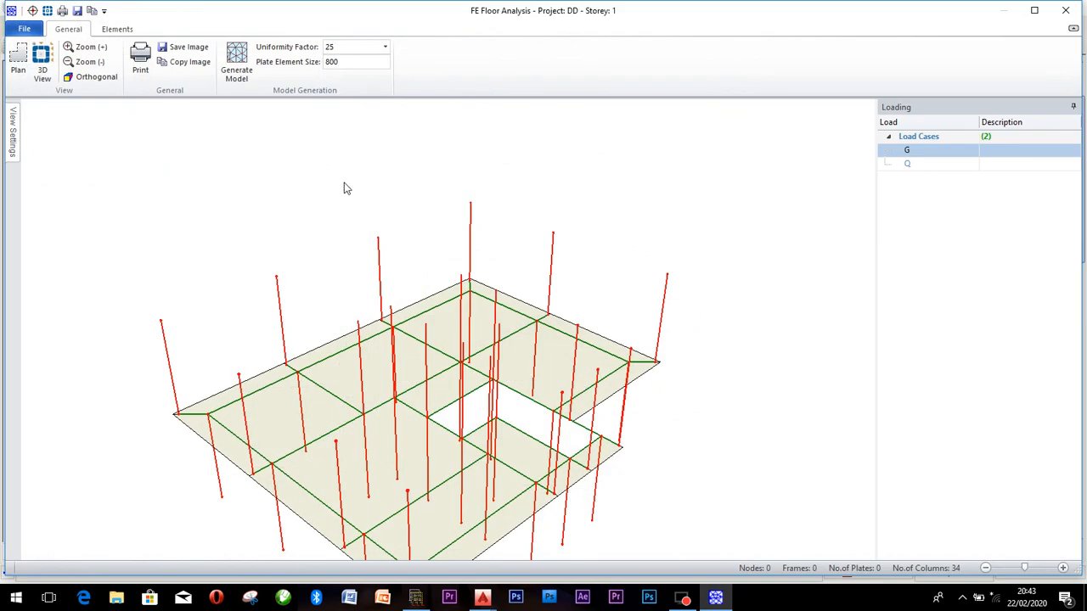
{"action": "left_click", "coordinate": [235, 63]}
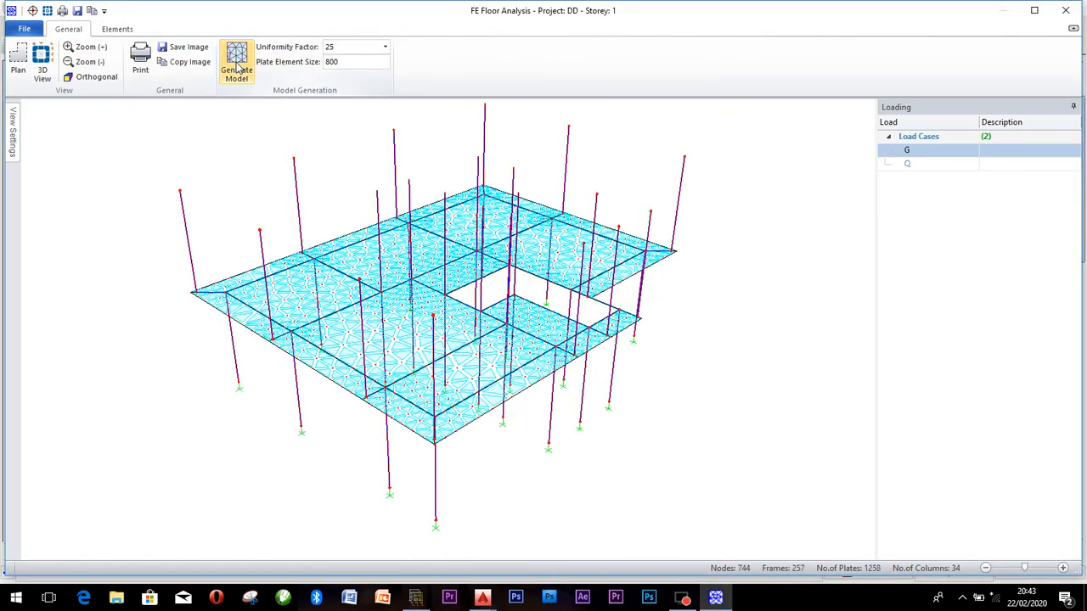
{"action": "left_click", "coordinate": [1067, 10]}
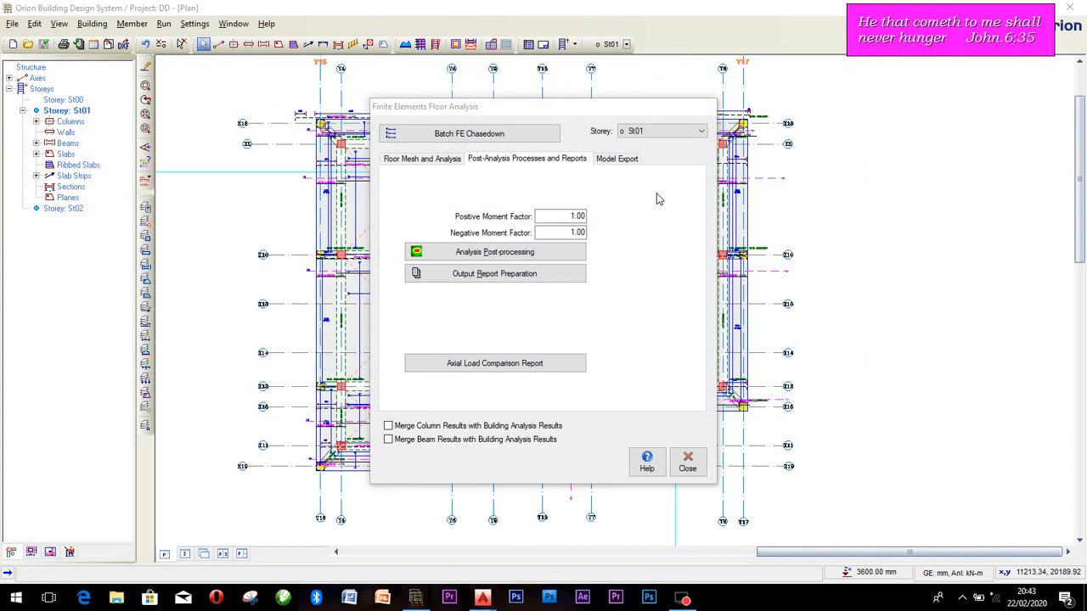
Step: Post-process the St01 floor analysis, view the standard displacement contours for the G+Q combination, and leave the floor analysis
{"action": "left_click", "coordinate": [521, 260]}
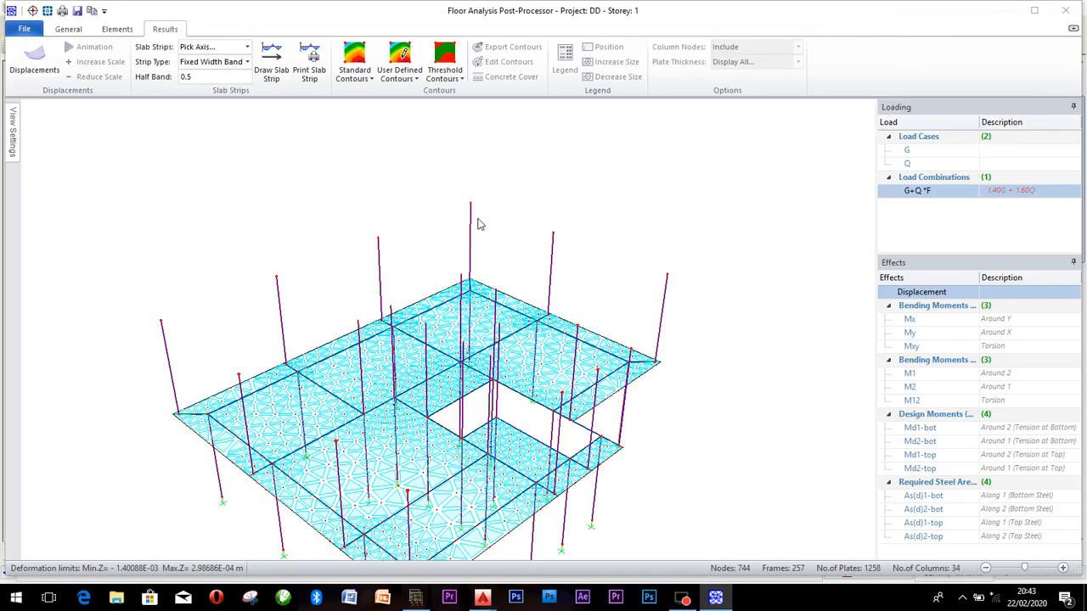
{"action": "left_click", "coordinate": [353, 55]}
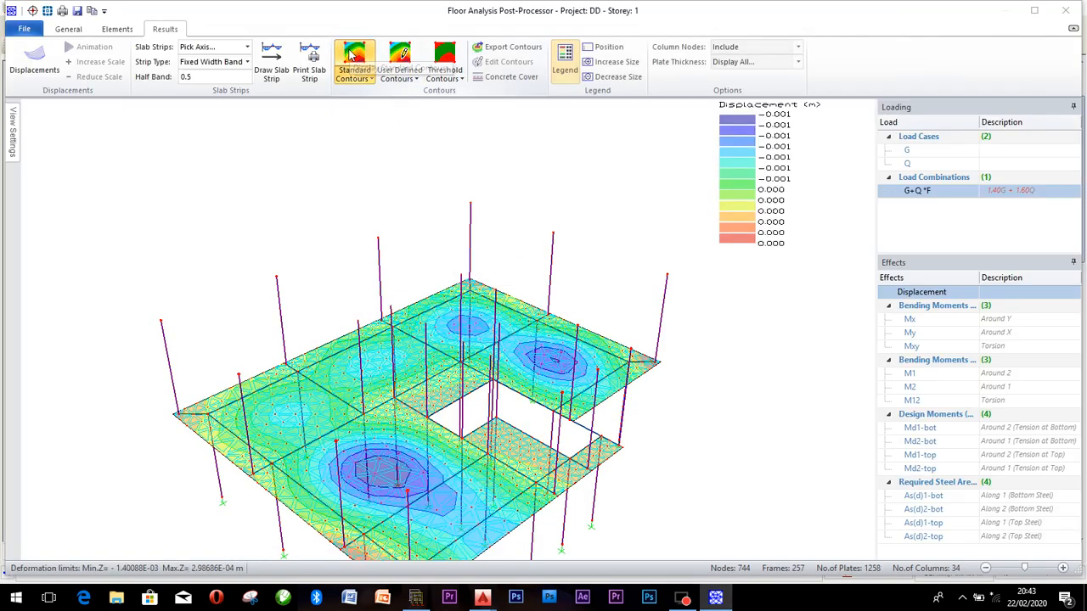
{"action": "left_click", "coordinate": [352, 55]}
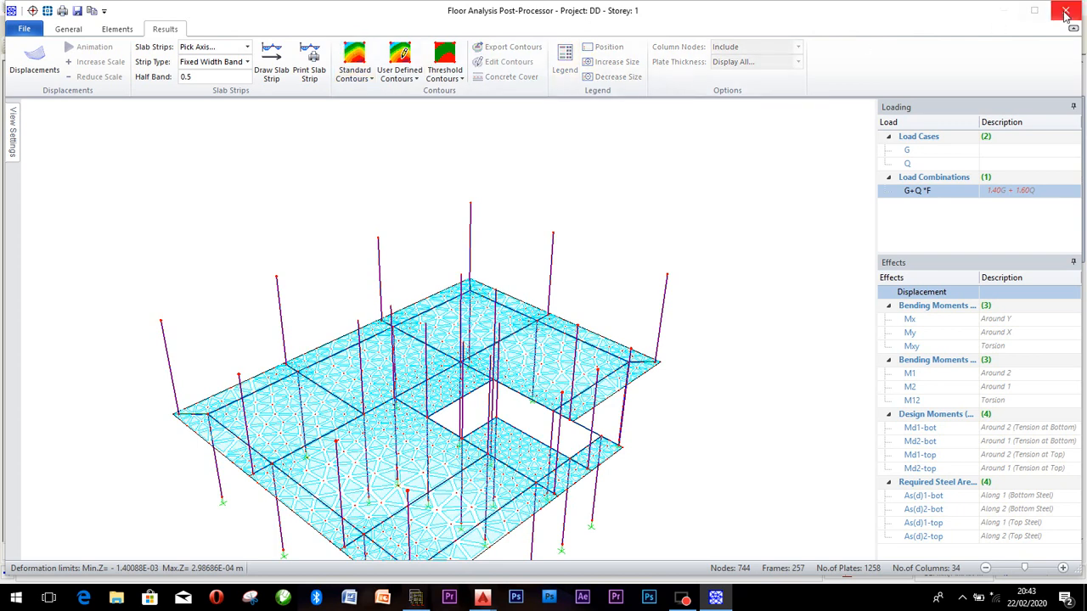
{"action": "left_click", "coordinate": [1064, 13]}
{"action": "left_click", "coordinate": [552, 375]}
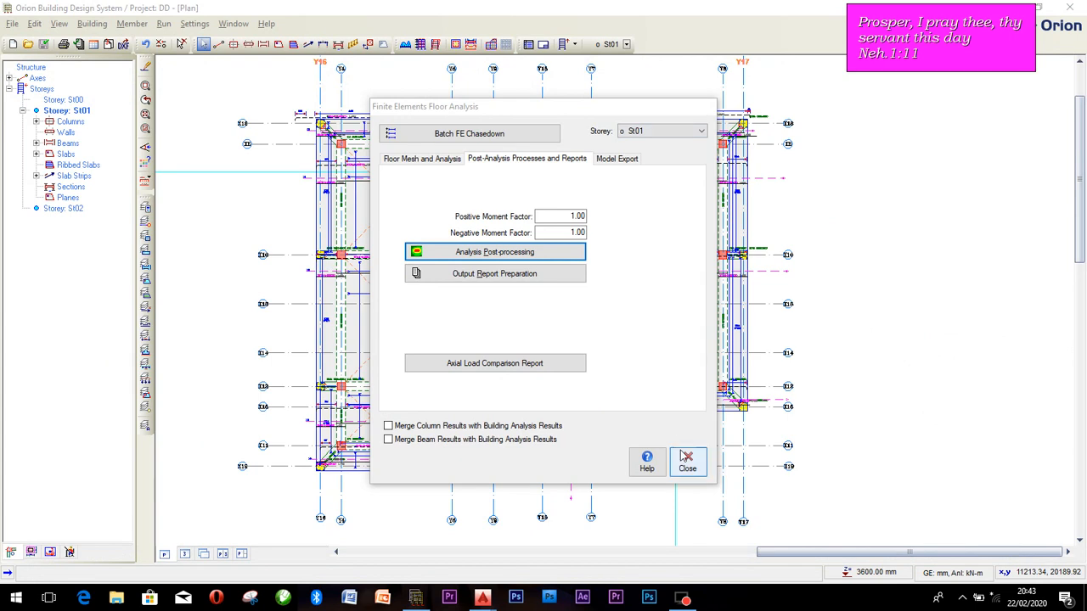
{"action": "left_click", "coordinate": [686, 460]}
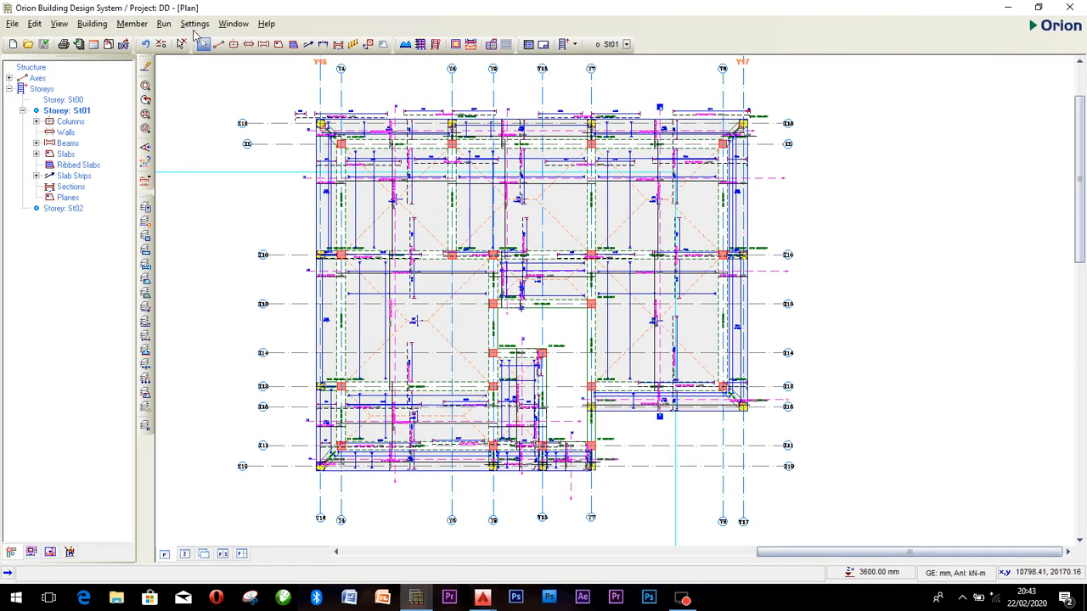
Step: Open Column Section Design and review the design status, utilisation ratios, steel bars and links of all columns
{"action": "left_click", "coordinate": [164, 24]}
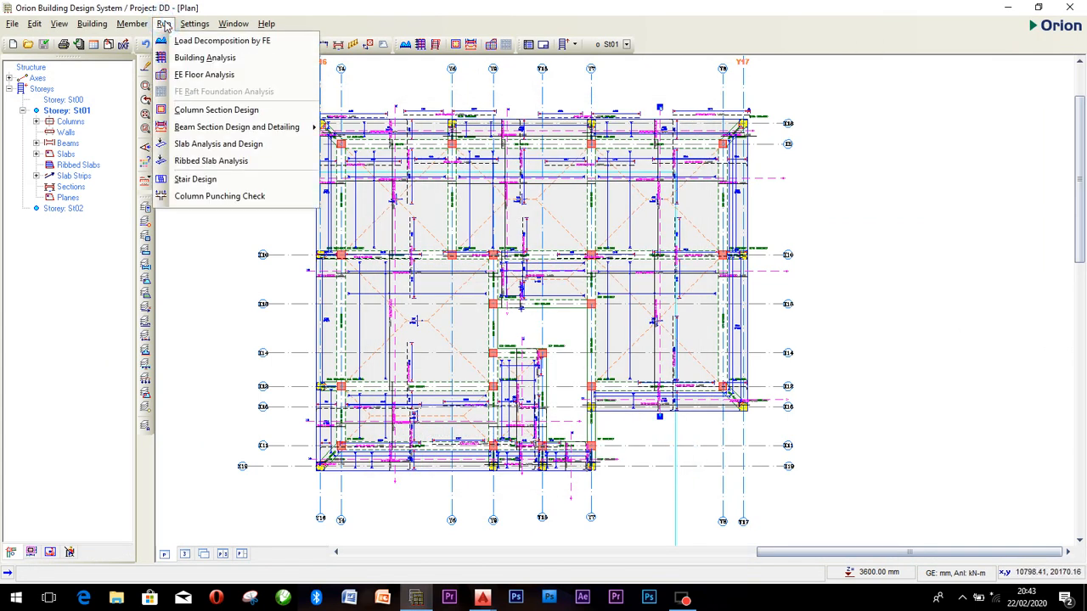
{"action": "left_click", "coordinate": [190, 115]}
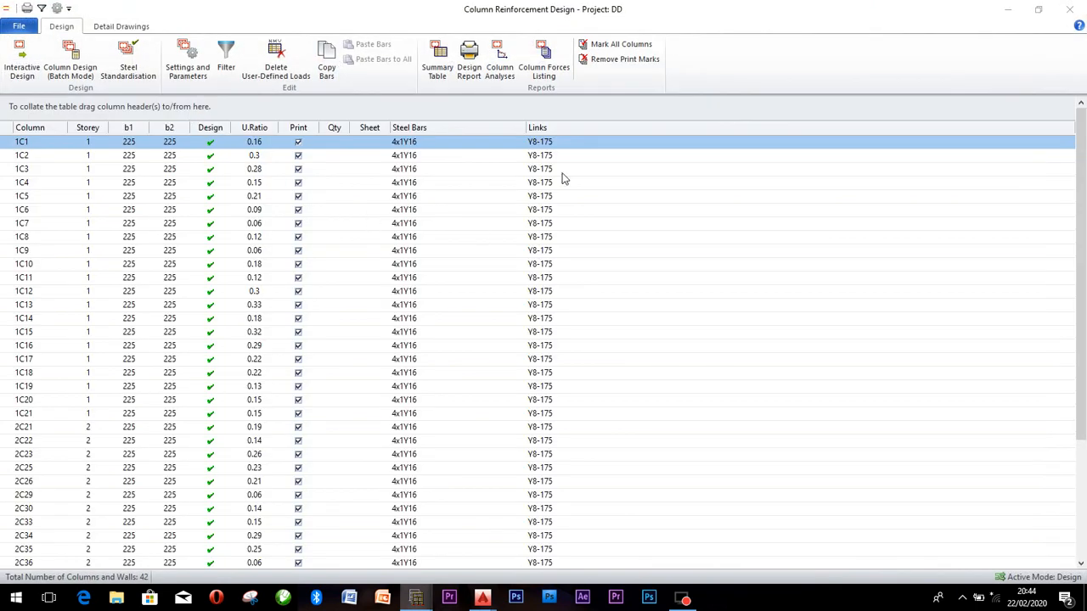
{"action": "scroll", "coordinate": [566, 180], "scroll_direction": "down", "scroll_amount": 4}
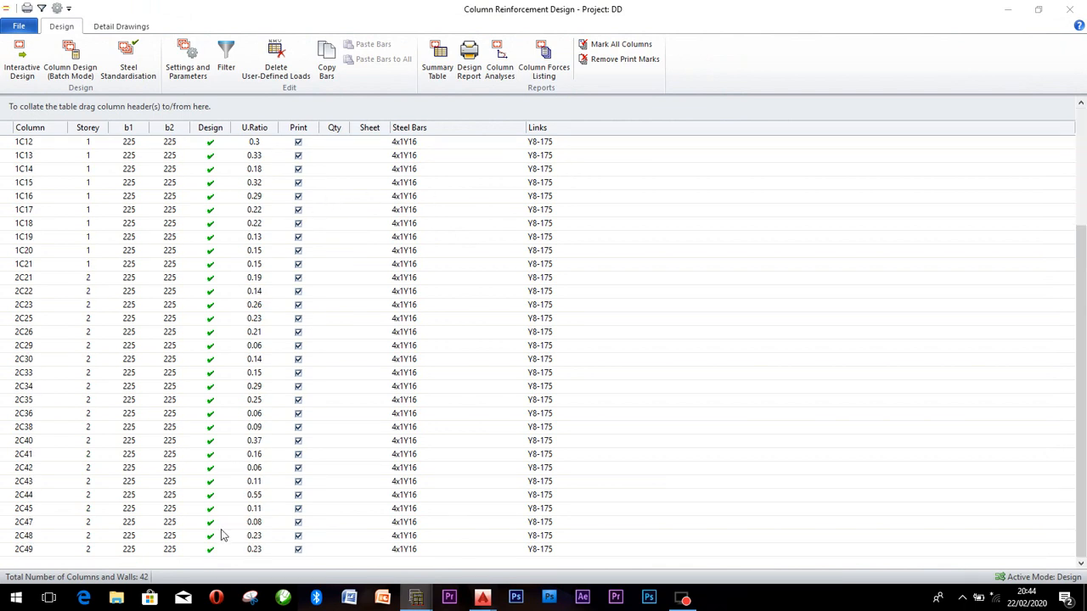
{"action": "scroll", "coordinate": [212, 503], "scroll_direction": "up", "scroll_amount": 4}
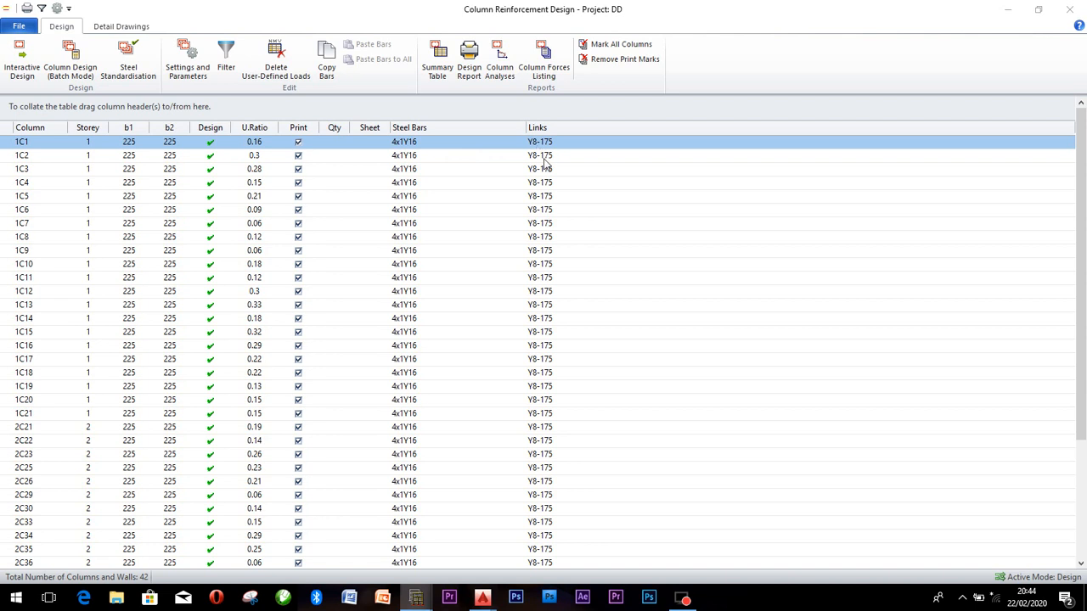
{"action": "scroll", "coordinate": [548, 172], "scroll_direction": "down", "scroll_amount": 4}
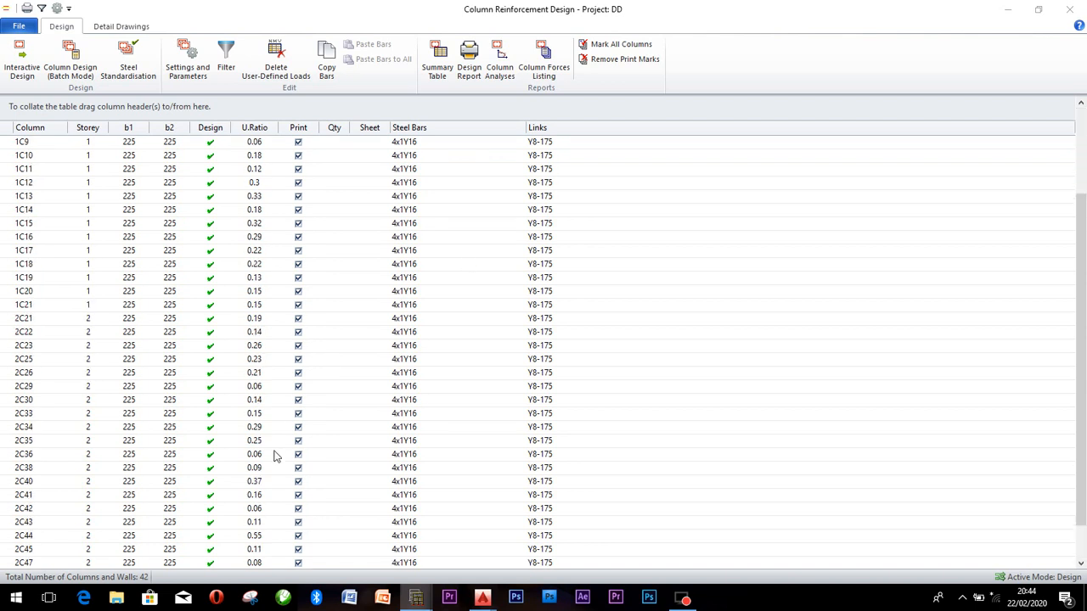
{"action": "scroll", "coordinate": [274, 457], "scroll_direction": "up", "scroll_amount": 4}
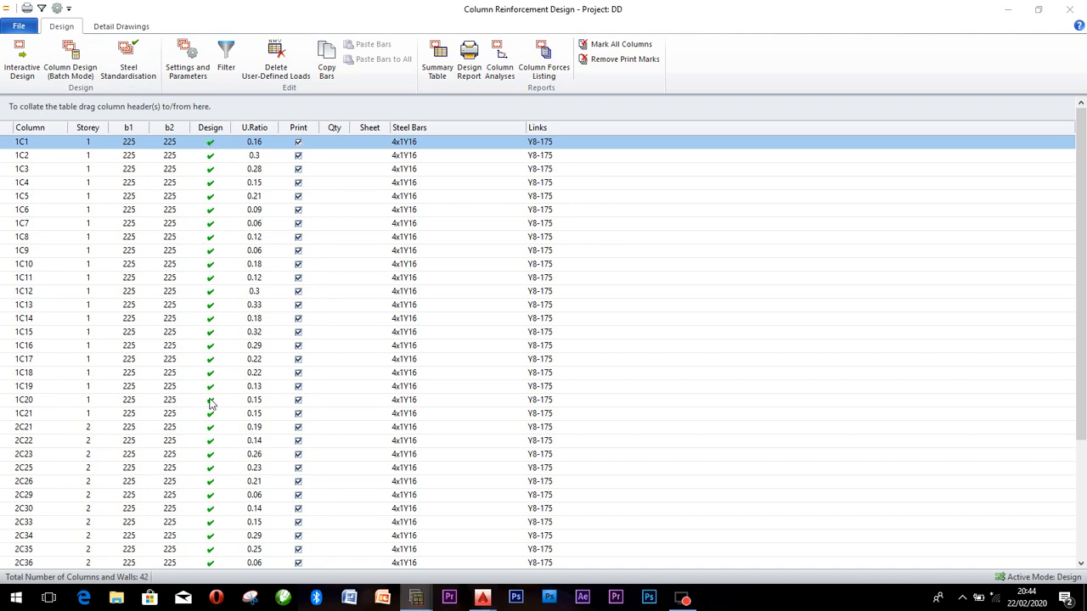
Step: Run the batch column design for all storeys, selecting new steel only where the previous bars are insufficient
{"action": "left_click", "coordinate": [73, 57]}
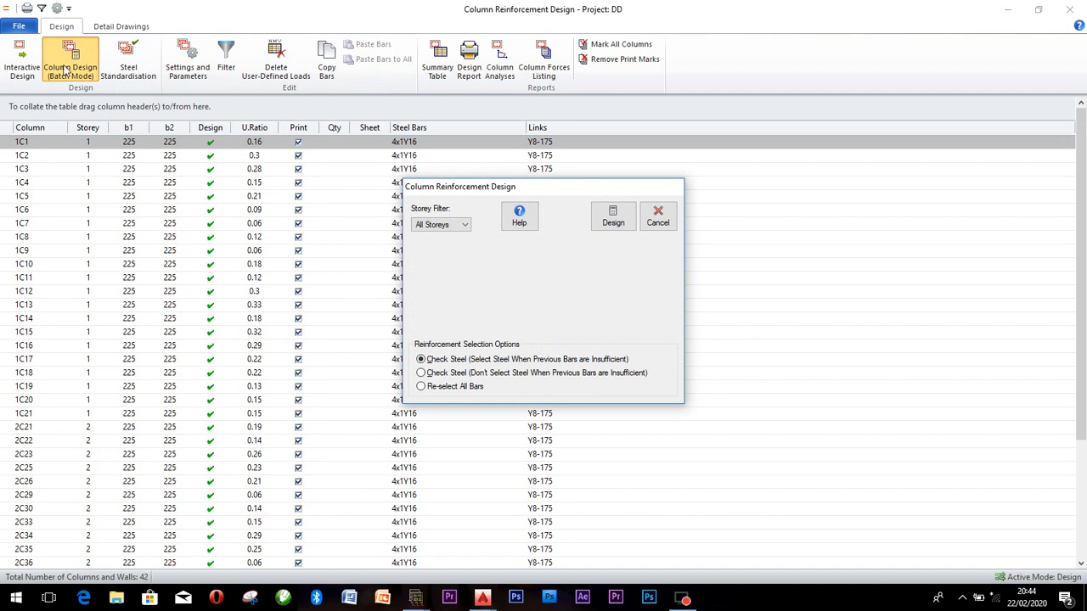
{"action": "left_click", "coordinate": [611, 220]}
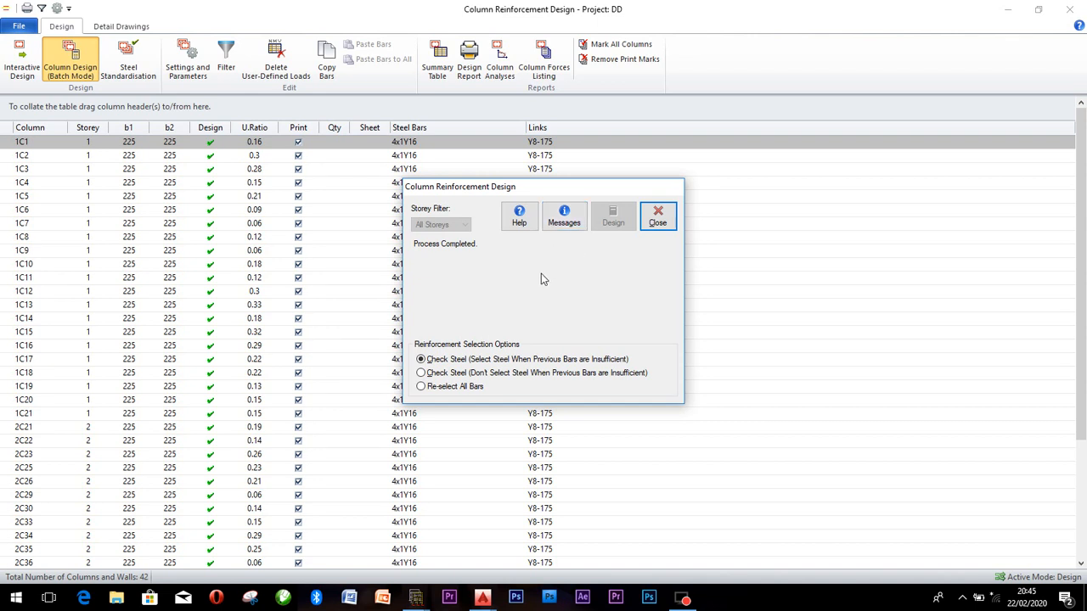
{"action": "left_click", "coordinate": [659, 219]}
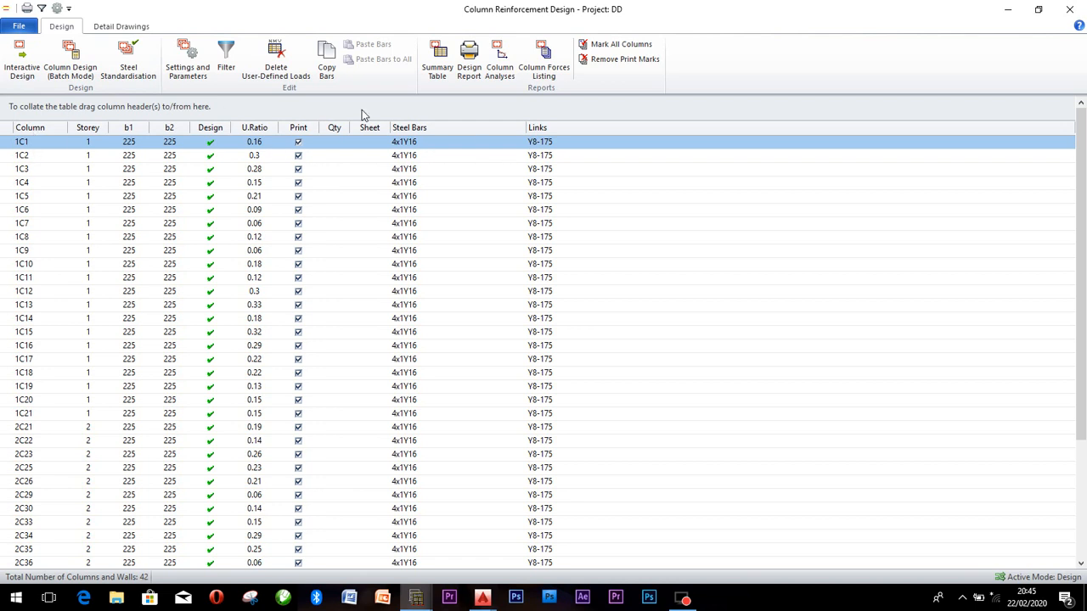
Step: Preview the column summary table and review the column capacity analysis report, closing each one
{"action": "left_click", "coordinate": [439, 61]}
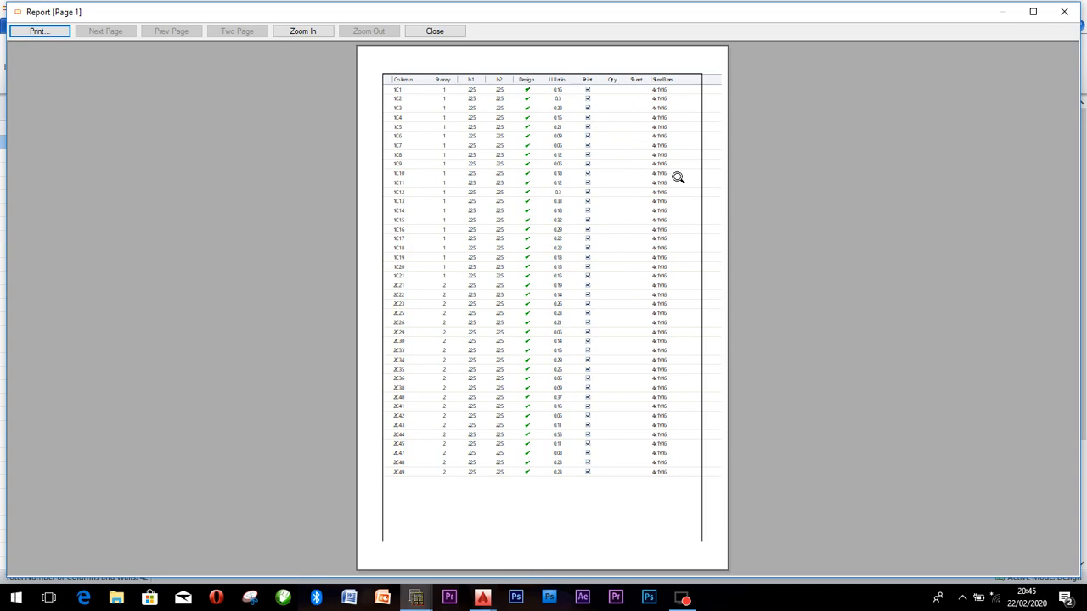
{"action": "left_click", "coordinate": [1064, 12]}
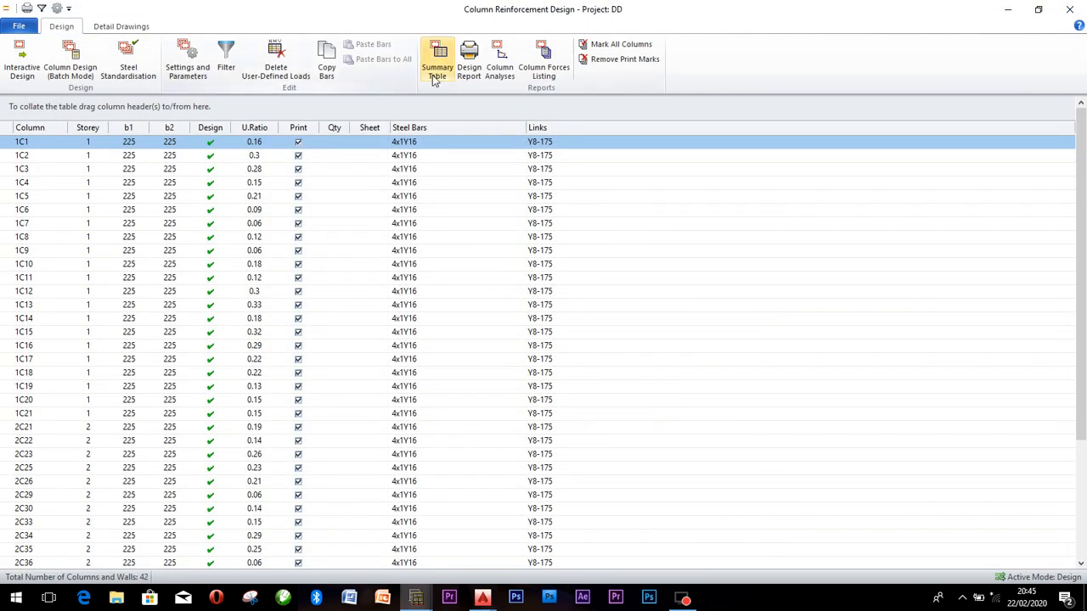
{"action": "left_click", "coordinate": [502, 73]}
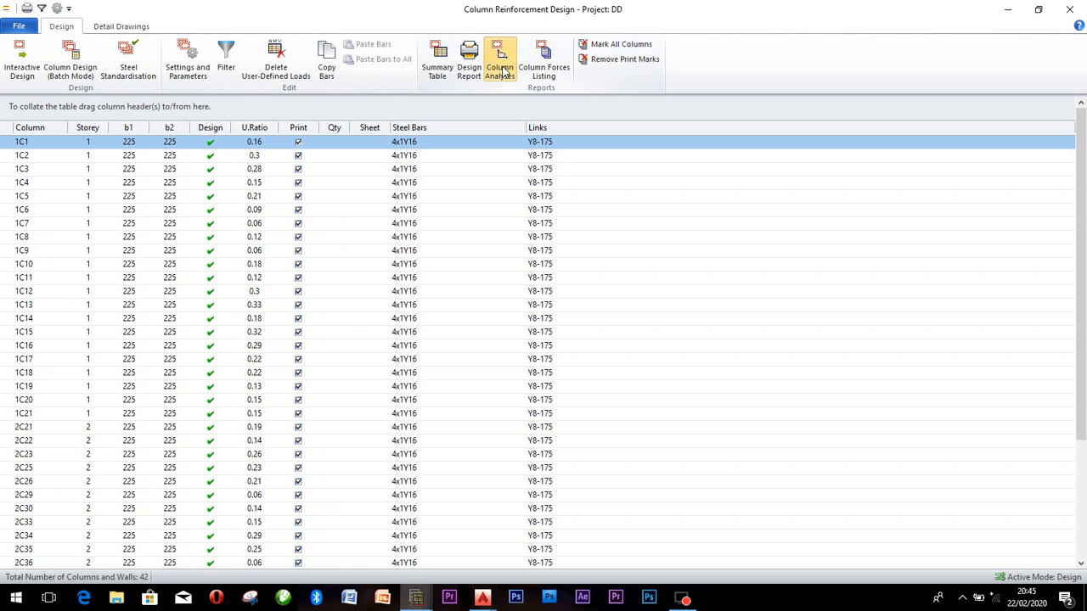
{"action": "left_click", "coordinate": [675, 157]}
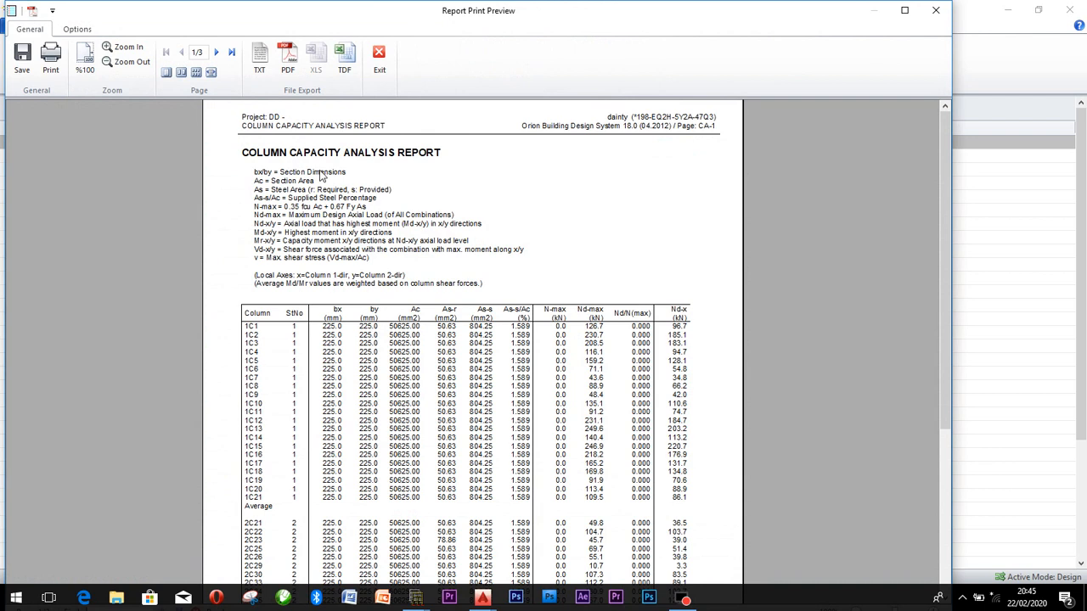
{"action": "scroll", "coordinate": [342, 159], "scroll_direction": "down", "scroll_amount": 5}
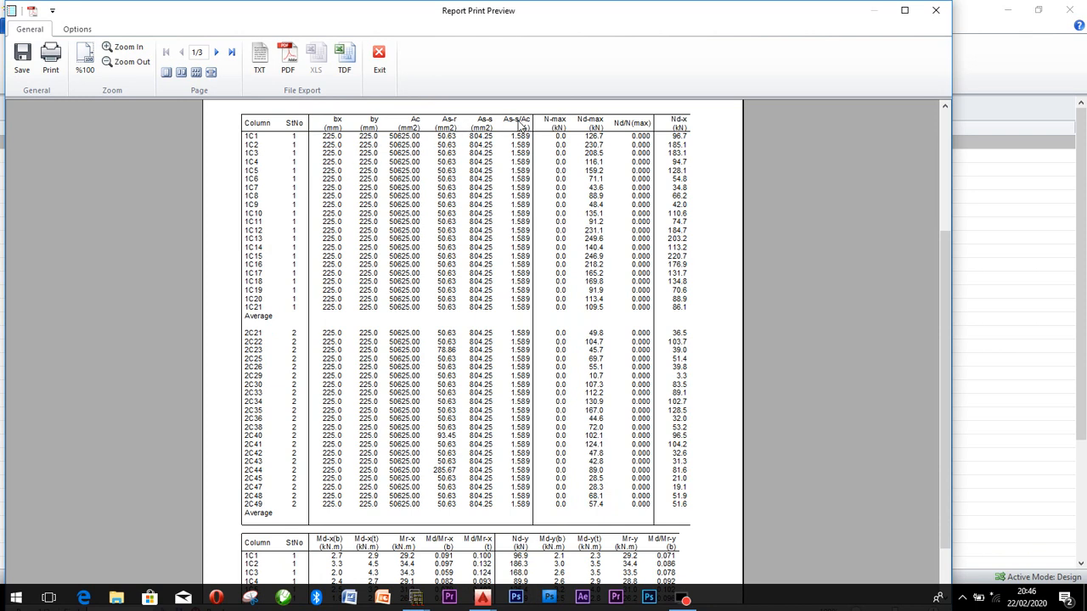
{"action": "scroll", "coordinate": [405, 194], "scroll_direction": "up", "scroll_amount": 5}
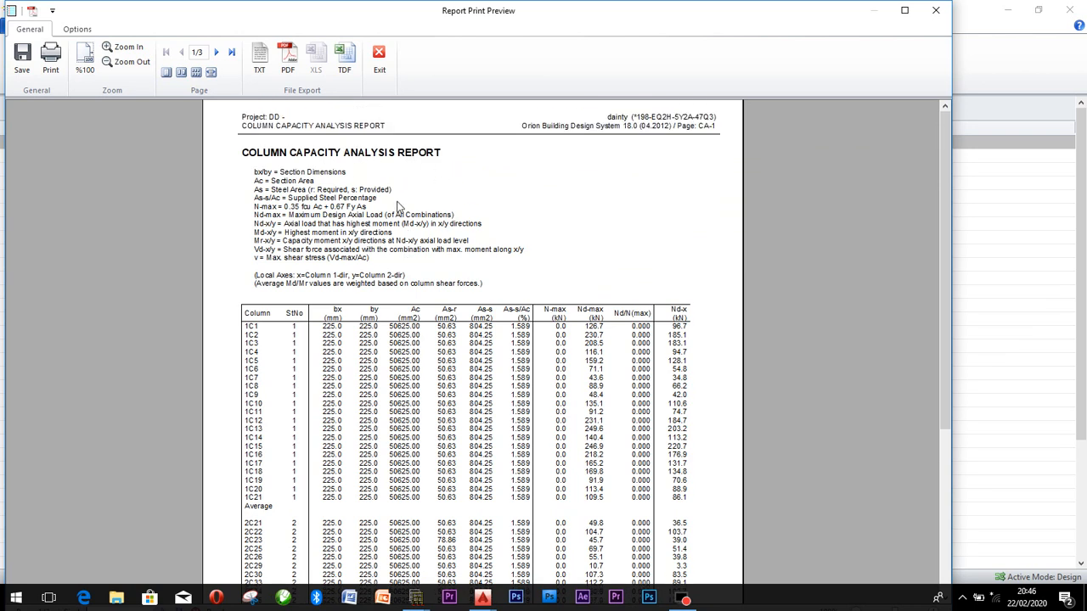
{"action": "left_click", "coordinate": [936, 10]}
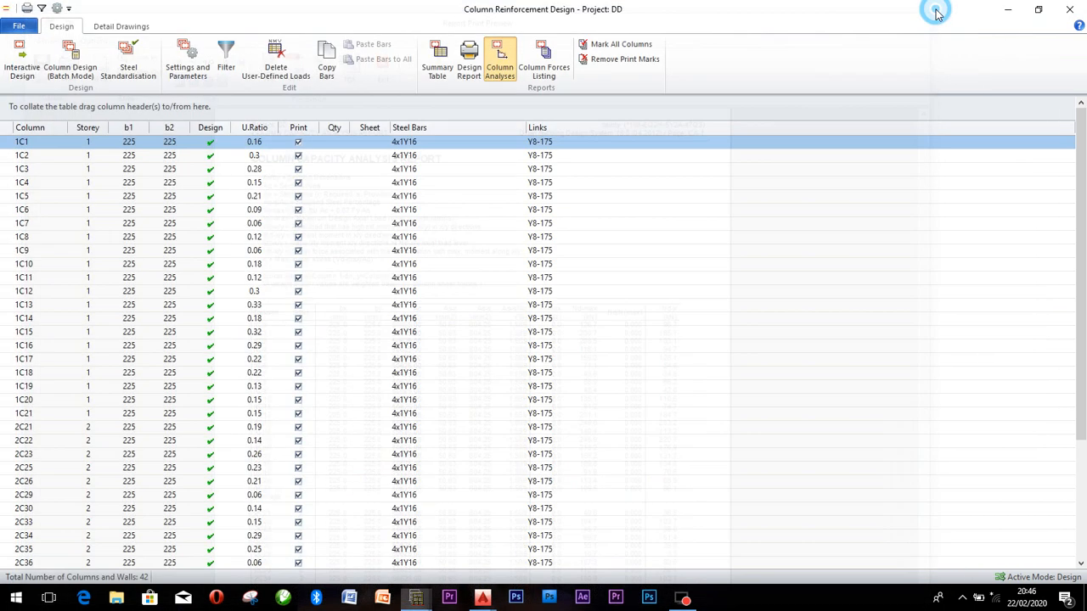
Step: Open the column forces listing, examine the axial loads per load combination, and close the listing
{"action": "left_click", "coordinate": [550, 72]}
{"action": "left_click", "coordinate": [645, 216]}
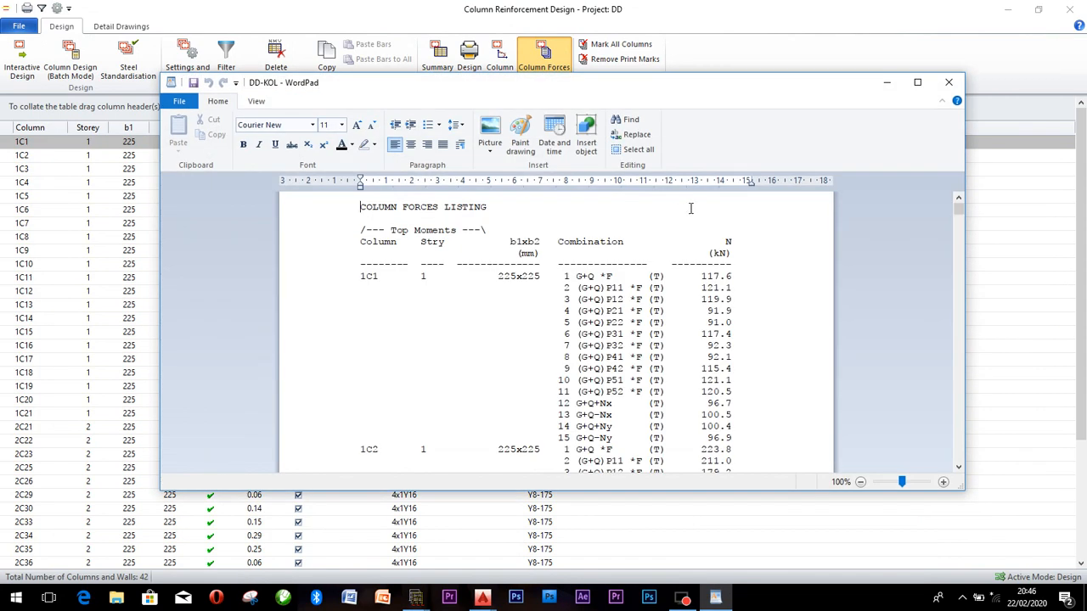
{"action": "scroll", "coordinate": [652, 250], "scroll_direction": "down", "scroll_amount": 20}
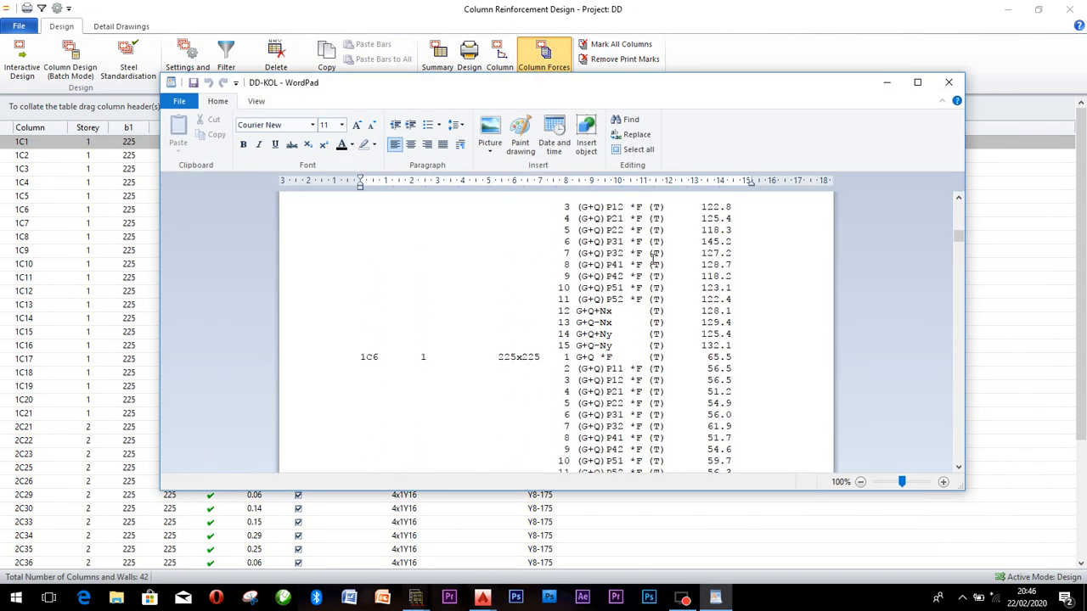
{"action": "scroll", "coordinate": [571, 292], "scroll_direction": "up", "scroll_amount": 20}
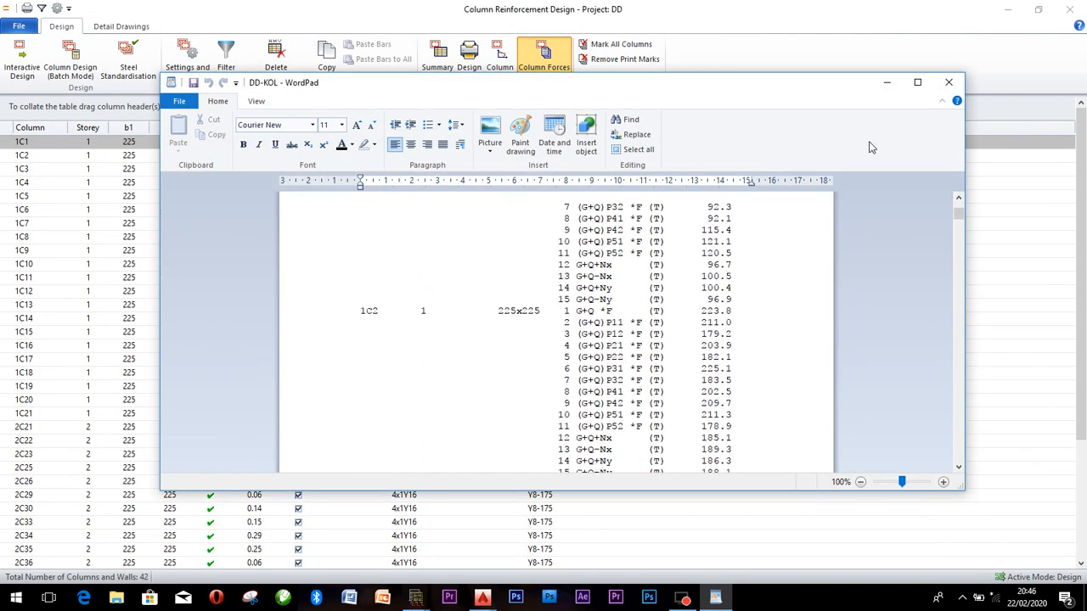
{"action": "left_click", "coordinate": [950, 85]}
{"action": "left_click", "coordinate": [681, 214]}
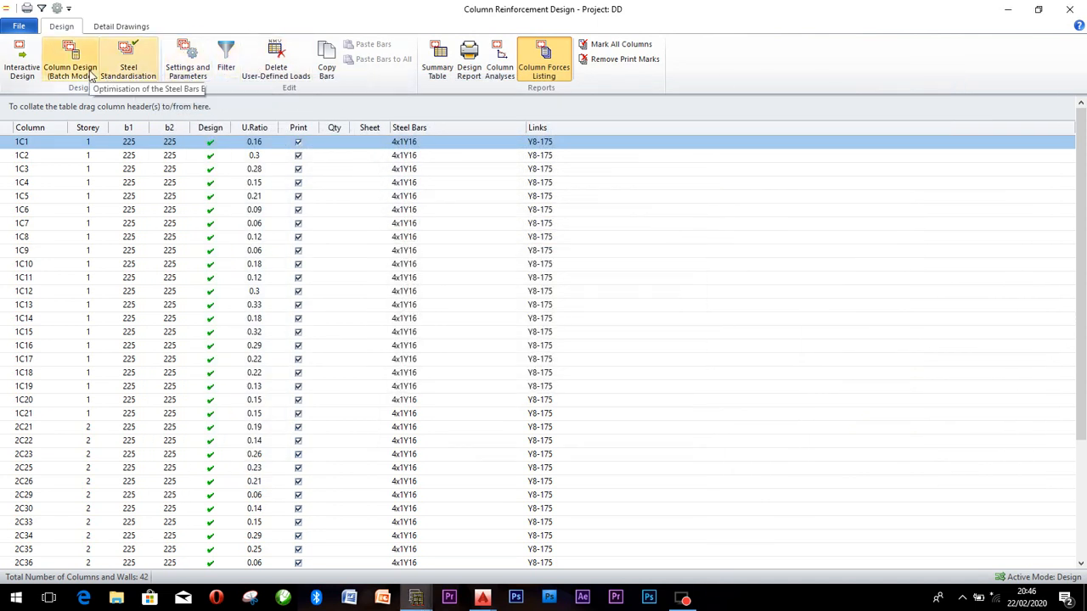
Step: Generate the automatic detail drawings of all columns for all storeys on a single sheet
{"action": "left_click", "coordinate": [107, 28]}
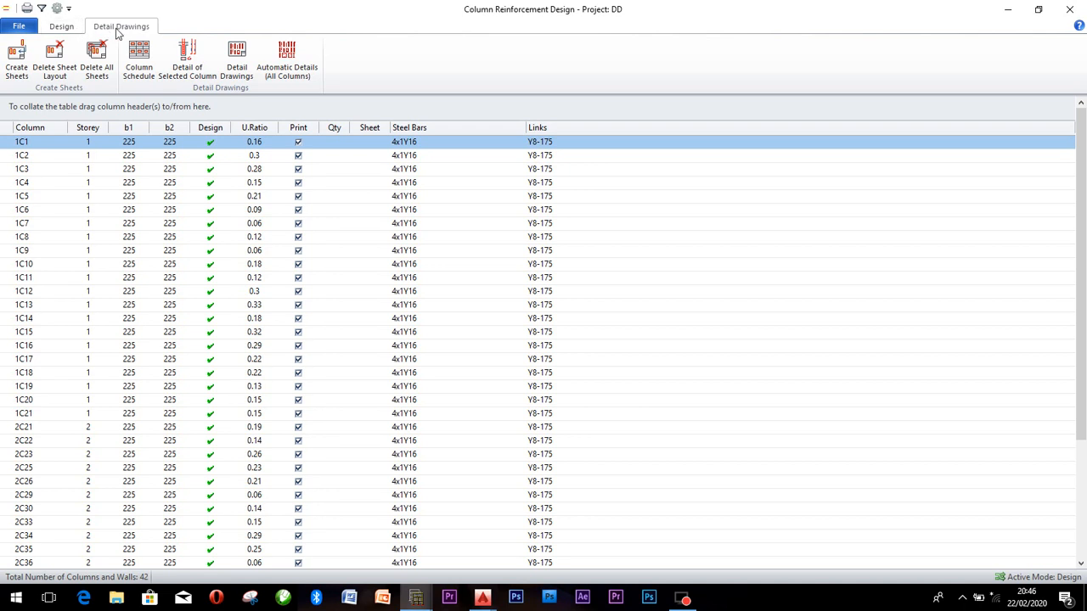
{"action": "left_click", "coordinate": [241, 75]}
{"action": "left_click", "coordinate": [648, 356]}
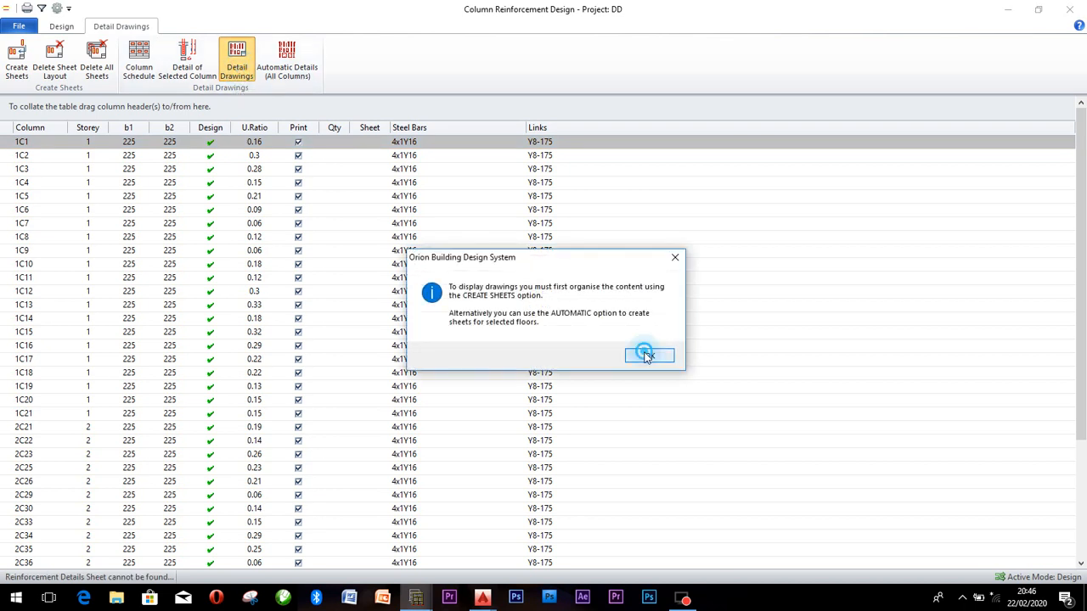
{"action": "left_click", "coordinate": [296, 56]}
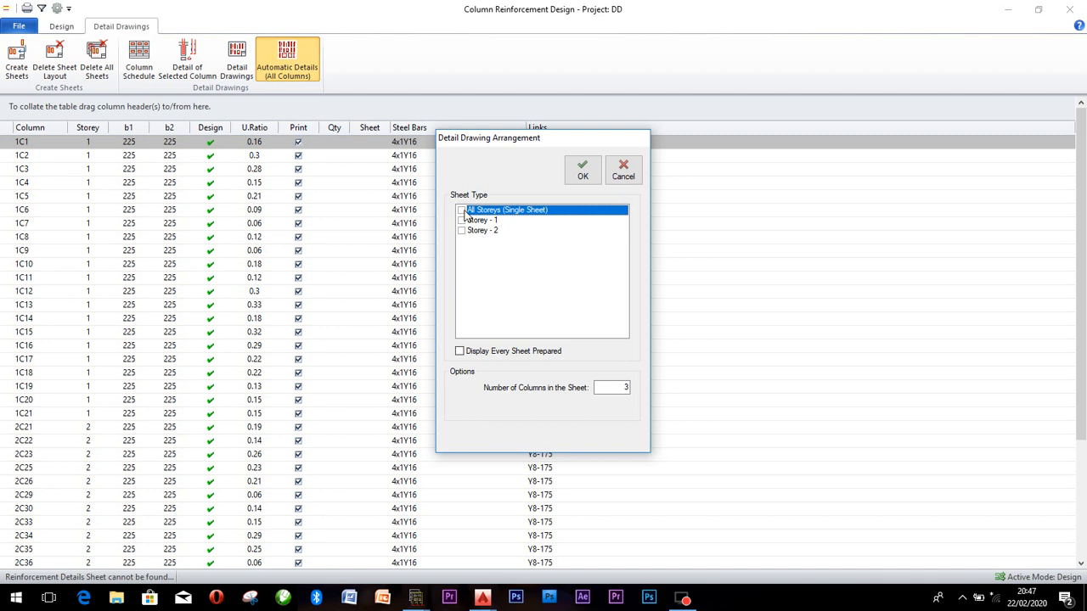
{"action": "left_click", "coordinate": [462, 210]}
{"action": "left_click", "coordinate": [590, 167]}
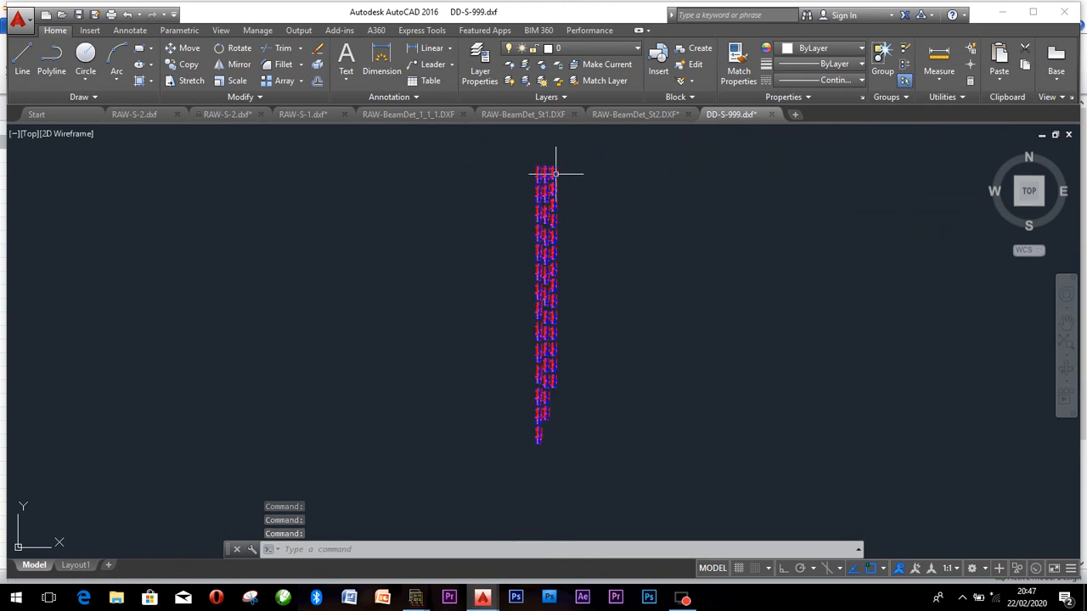
Step: Examine the column elevations in the AutoCAD sheet DD-S-999.dxf, checking main bars, link labels, levels and dimensions
{"action": "scroll", "coordinate": [555, 166], "scroll_direction": "up", "scroll_amount": 8}
{"action": "middle_click_drag", "start_coordinate": [514, 155], "coordinate": [534, 227]}
{"action": "scroll", "coordinate": [439, 267], "scroll_direction": "up", "scroll_amount": 4}
{"action": "scroll", "coordinate": [332, 250], "scroll_direction": "up", "scroll_amount": 2}
{"action": "scroll", "coordinate": [296, 235], "scroll_direction": "down", "scroll_amount": 4}
{"action": "scroll", "coordinate": [281, 186], "scroll_direction": "up", "scroll_amount": 7}
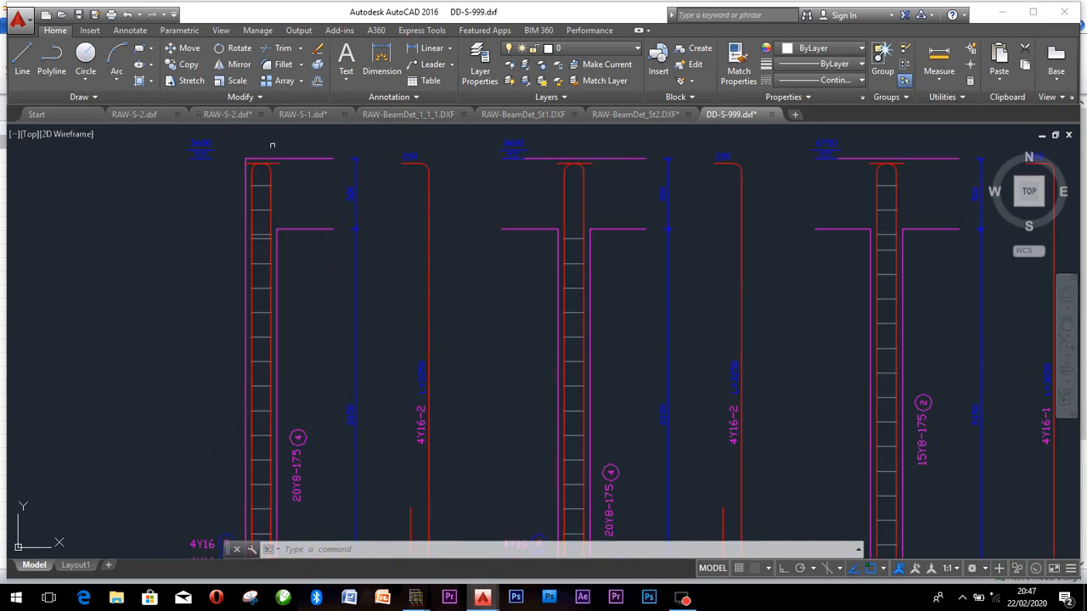
{"action": "scroll", "coordinate": [293, 166], "scroll_direction": "down", "scroll_amount": 5}
{"action": "scroll", "coordinate": [296, 190], "scroll_direction": "up", "scroll_amount": 3}
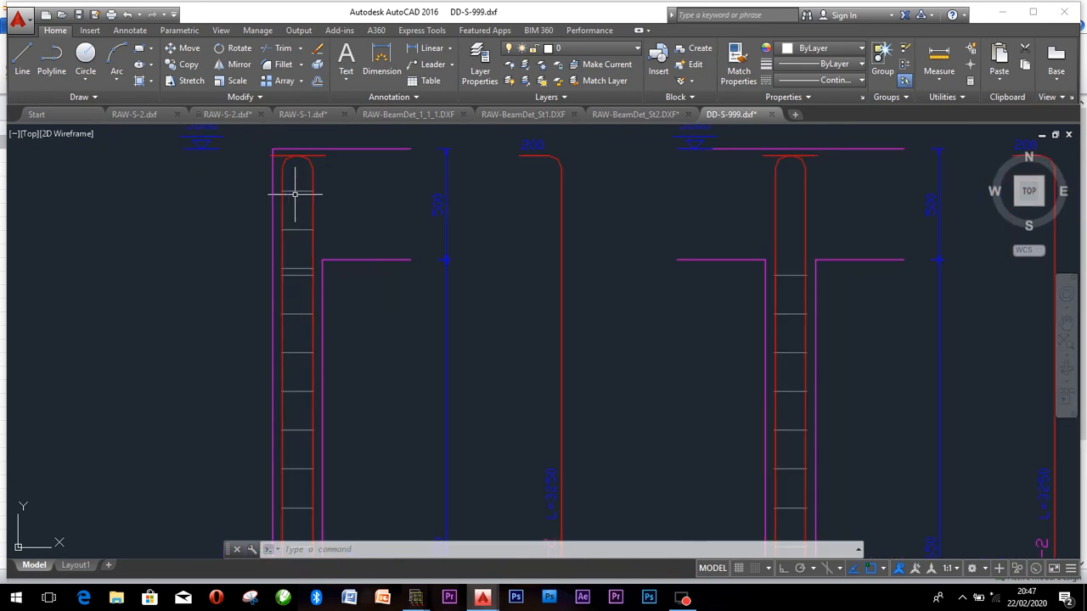
{"action": "scroll", "coordinate": [349, 182], "scroll_direction": "down", "scroll_amount": 5}
{"action": "scroll", "coordinate": [570, 196], "scroll_direction": "up", "scroll_amount": 5}
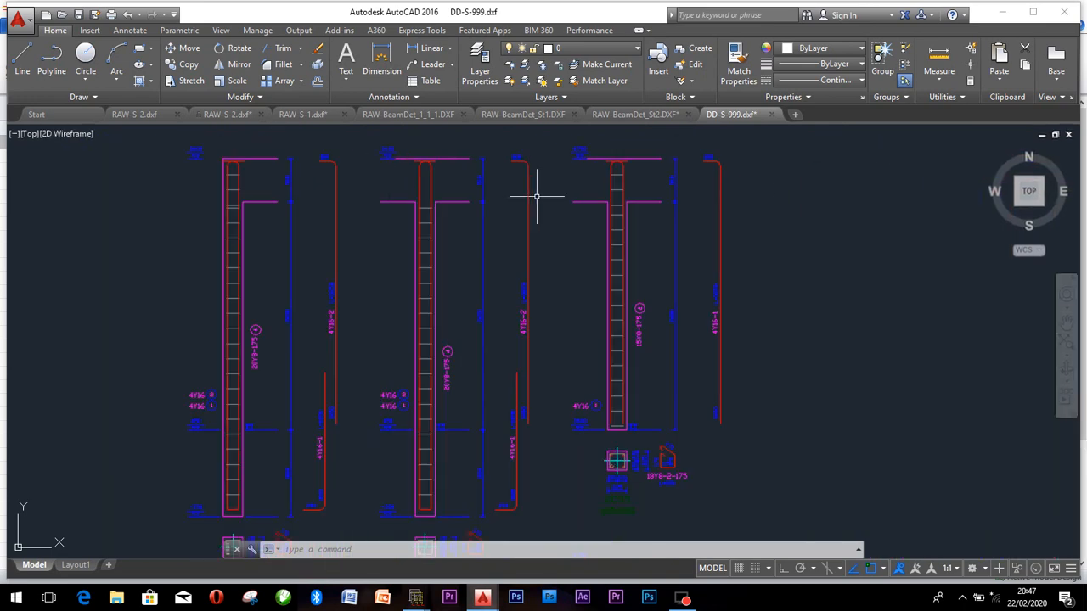
{"action": "scroll", "coordinate": [570, 196], "scroll_direction": "down", "scroll_amount": 5}
{"action": "scroll", "coordinate": [563, 229], "scroll_direction": "up", "scroll_amount": 3}
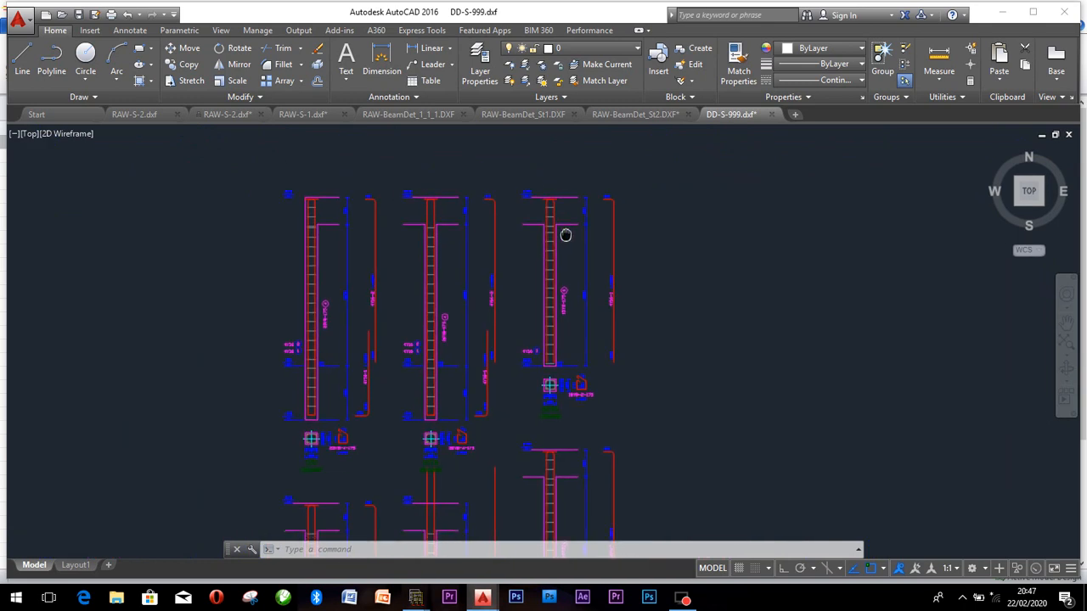
{"action": "scroll", "coordinate": [560, 212], "scroll_direction": "up", "scroll_amount": 4}
{"action": "scroll", "coordinate": [561, 212], "scroll_direction": "down", "scroll_amount": 4}
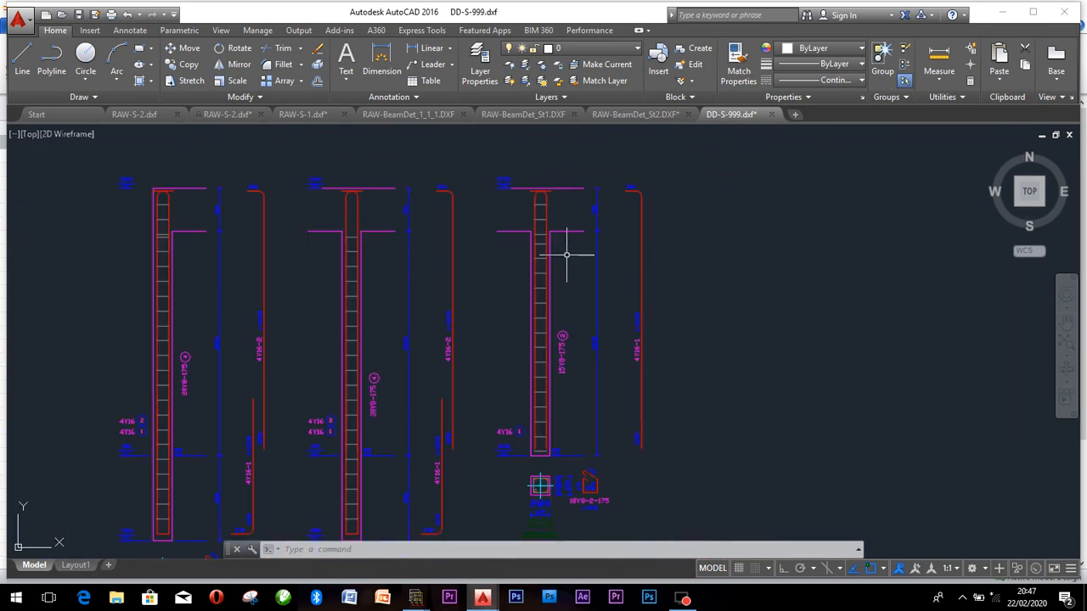
{"action": "scroll", "coordinate": [576, 298], "scroll_direction": "up", "scroll_amount": 4}
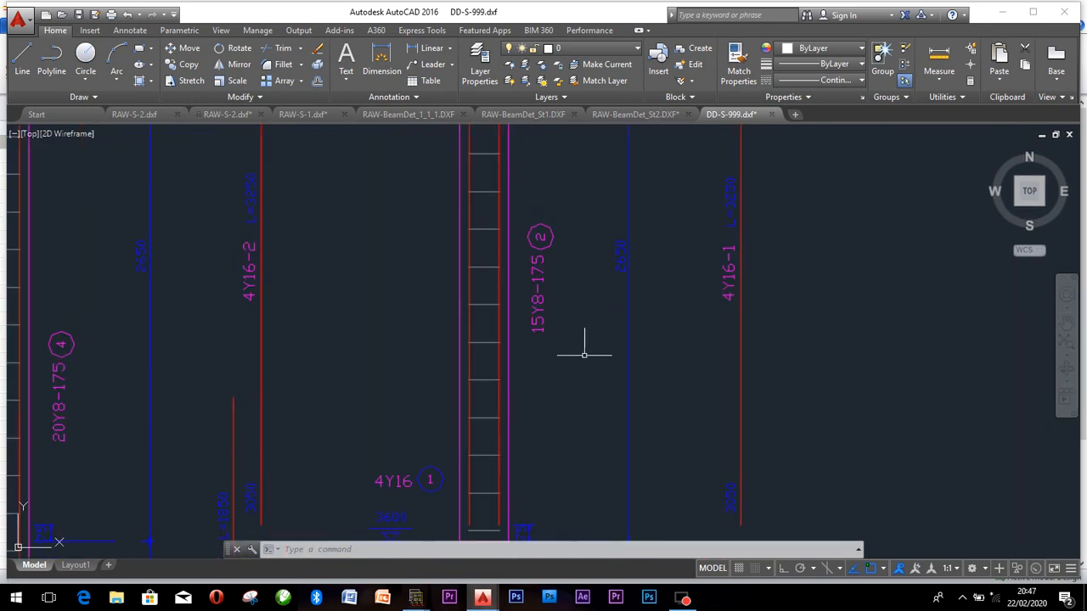
{"action": "middle_click_drag", "start_coordinate": [604, 283], "coordinate": [604, 173]}
{"action": "scroll", "coordinate": [509, 403], "scroll_direction": "up", "scroll_amount": 4}
{"action": "scroll", "coordinate": [520, 394], "scroll_direction": "down", "scroll_amount": 4}
{"action": "scroll", "coordinate": [521, 394], "scroll_direction": "down", "scroll_amount": 4}
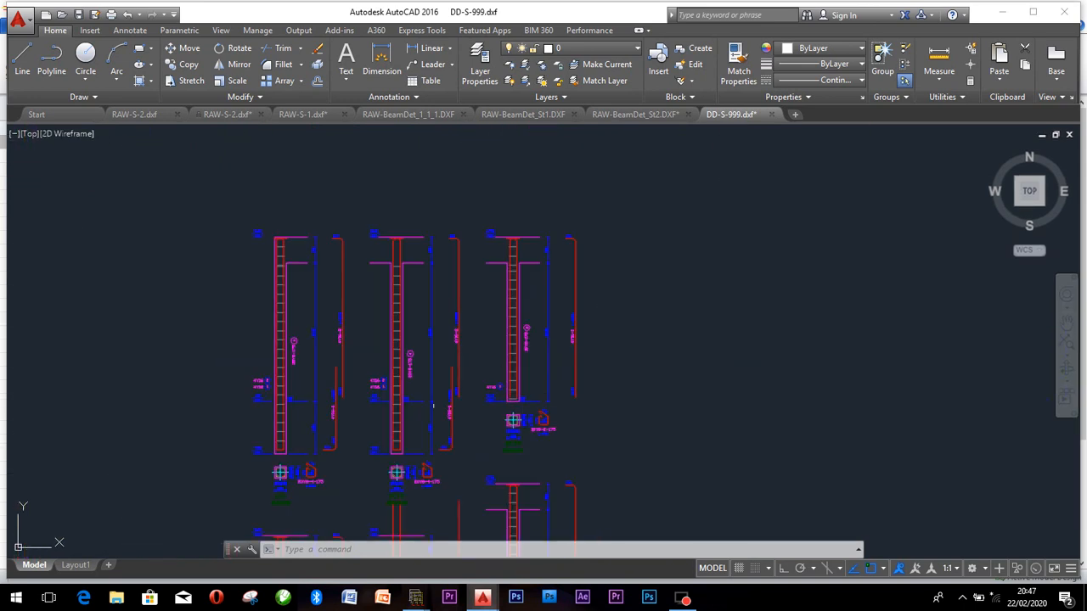
Step: Inspect the column cross-sections and link shapes beneath the elevations, checking section dimensions, corner bars and link callouts
{"action": "middle_click_drag", "start_coordinate": [388, 473], "coordinate": [388, 376]}
{"action": "scroll", "coordinate": [469, 387], "scroll_direction": "up", "scroll_amount": 4}
{"action": "scroll", "coordinate": [469, 386], "scroll_direction": "up", "scroll_amount": 2}
{"action": "middle_click_drag", "start_coordinate": [315, 349], "coordinate": [505, 365]}
{"action": "scroll", "coordinate": [481, 293], "scroll_direction": "up", "scroll_amount": 2}
{"action": "scroll", "coordinate": [441, 271], "scroll_direction": "up", "scroll_amount": 2}
{"action": "middle_click_drag", "start_coordinate": [441, 271], "coordinate": [489, 362]}
{"action": "middle_click_drag", "start_coordinate": [296, 219], "coordinate": [340, 352]}
{"action": "scroll", "coordinate": [337, 315], "scroll_direction": "up", "scroll_amount": 2}
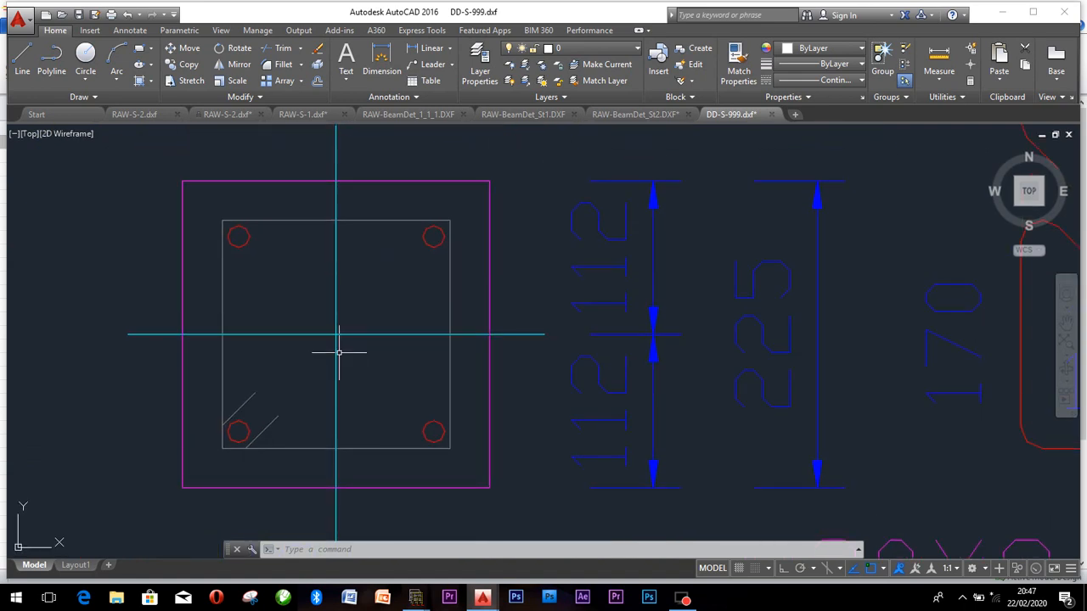
{"action": "scroll", "coordinate": [344, 349], "scroll_direction": "down", "scroll_amount": 2}
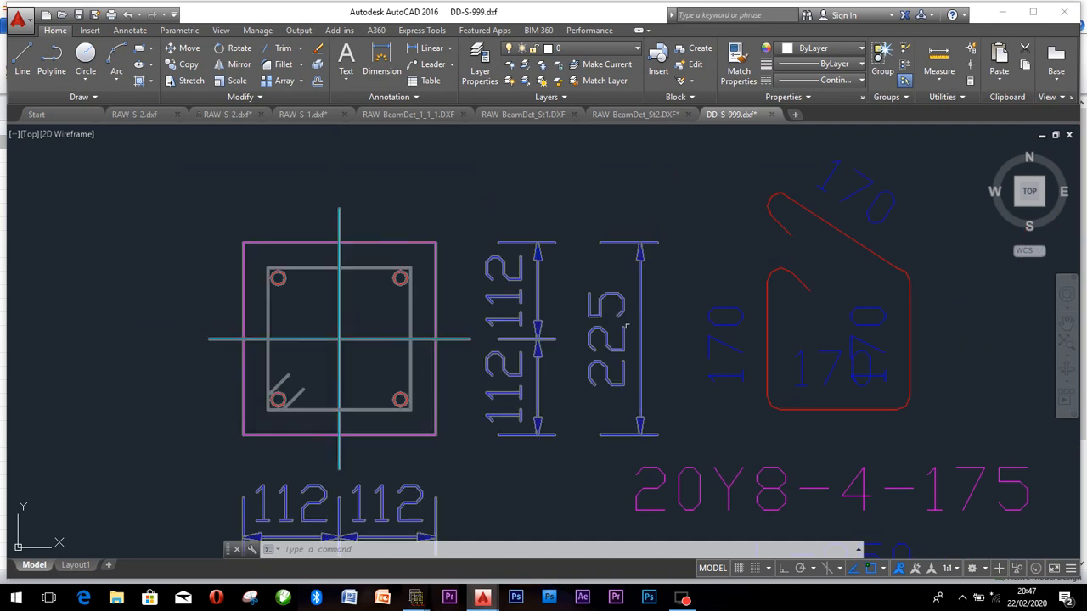
{"action": "scroll", "coordinate": [626, 364], "scroll_direction": "down", "scroll_amount": 4}
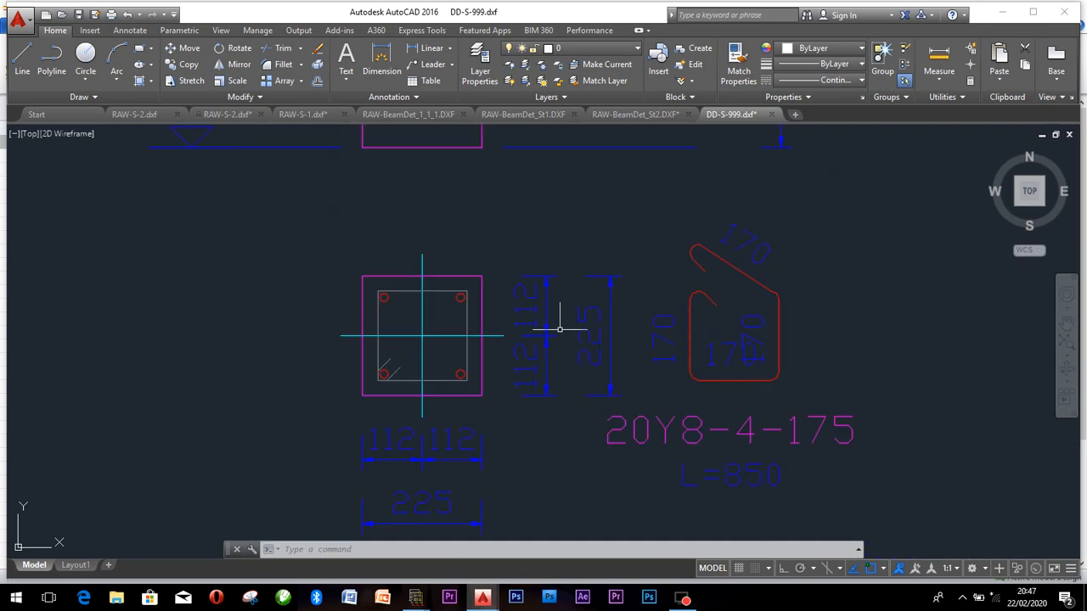
{"action": "scroll", "coordinate": [650, 339], "scroll_direction": "up", "scroll_amount": 6}
{"action": "scroll", "coordinate": [514, 390], "scroll_direction": "down", "scroll_amount": 3}
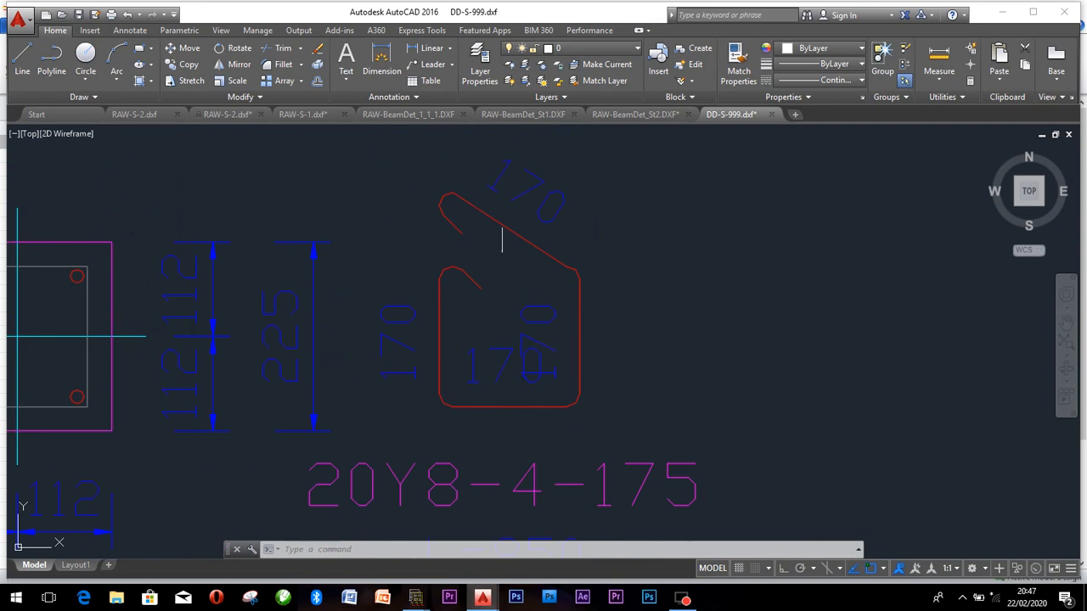
{"action": "scroll", "coordinate": [469, 384], "scroll_direction": "down", "scroll_amount": 3}
{"action": "scroll", "coordinate": [479, 422], "scroll_direction": "up", "scroll_amount": 3}
{"action": "scroll", "coordinate": [504, 376], "scroll_direction": "up", "scroll_amount": 3}
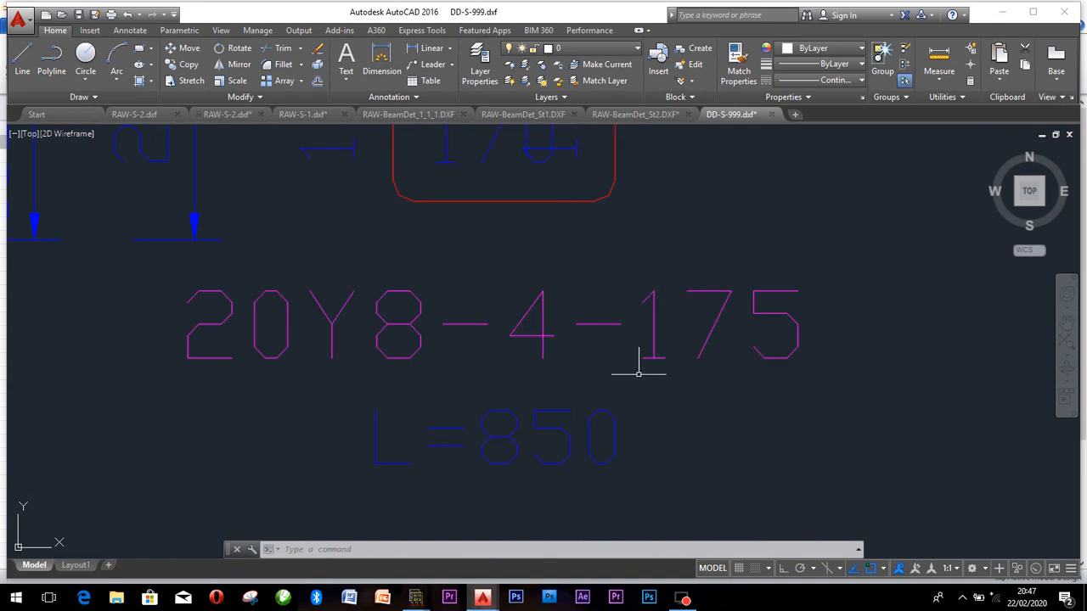
{"action": "scroll", "coordinate": [510, 461], "scroll_direction": "down", "scroll_amount": 10}
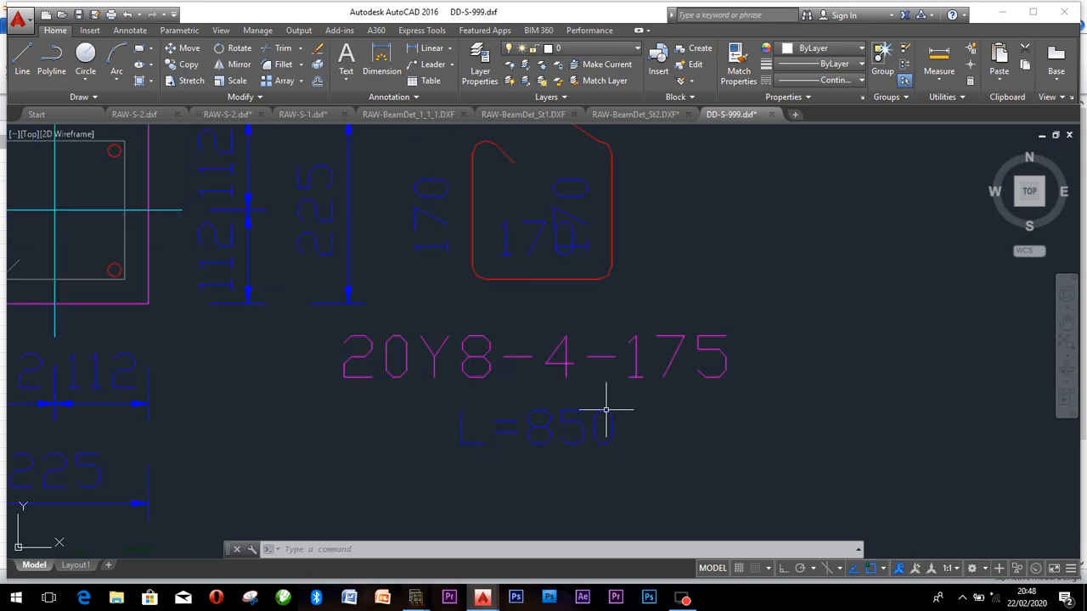
{"action": "scroll", "coordinate": [907, 238], "scroll_direction": "up", "scroll_amount": 8}
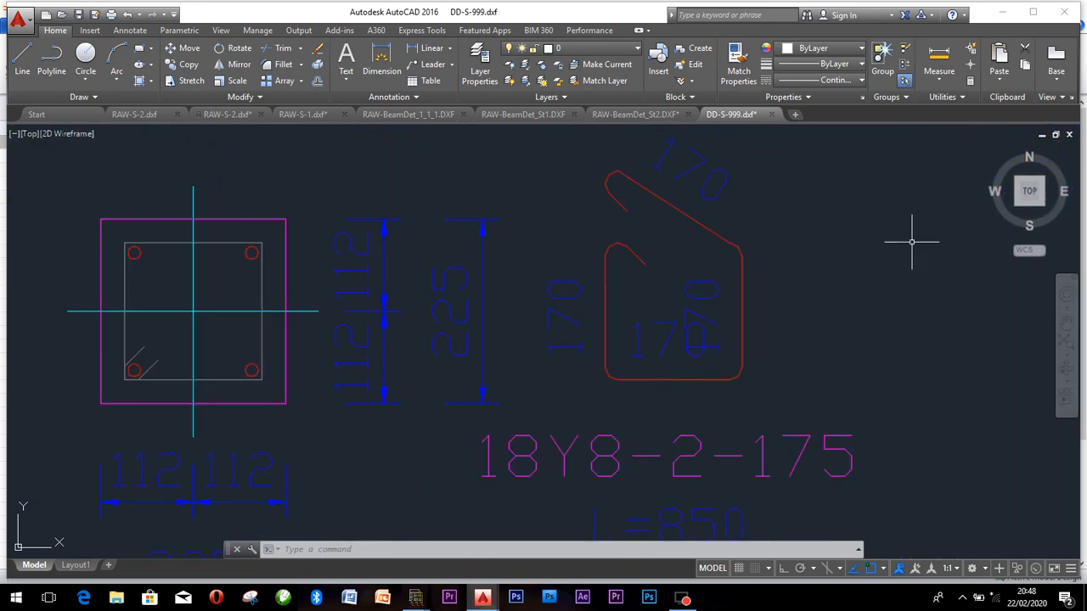
Step: Look over the full sheet of column details and compare the bar and link labels in the top row
{"action": "scroll", "coordinate": [560, 340], "scroll_direction": "down", "scroll_amount": 8}
{"action": "scroll", "coordinate": [575, 332], "scroll_direction": "up", "scroll_amount": 3}
{"action": "scroll", "coordinate": [575, 332], "scroll_direction": "down", "scroll_amount": 3}
{"action": "scroll", "coordinate": [538, 388], "scroll_direction": "up", "scroll_amount": 5}
{"action": "scroll", "coordinate": [517, 456], "scroll_direction": "down", "scroll_amount": 5}
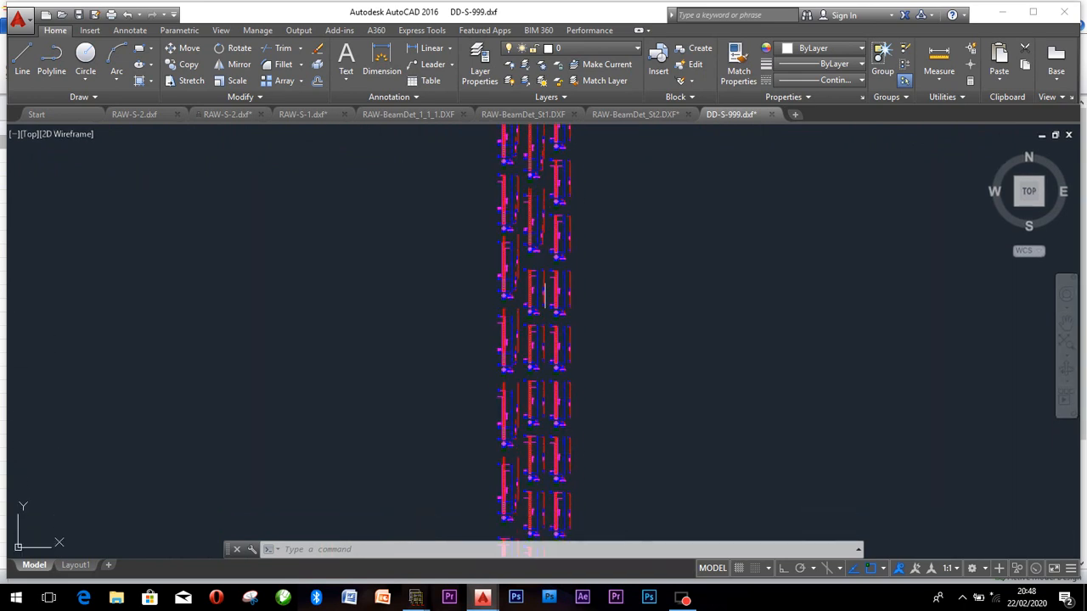
{"action": "scroll", "coordinate": [531, 549], "scroll_direction": "down", "scroll_amount": 3}
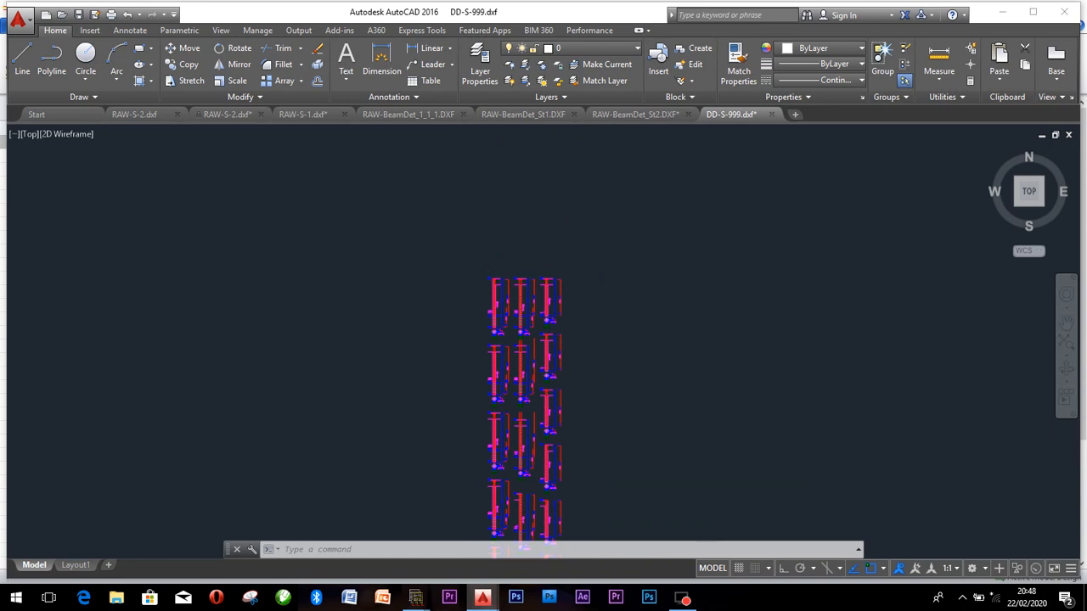
{"action": "scroll", "coordinate": [518, 399], "scroll_direction": "up", "scroll_amount": 8}
{"action": "scroll", "coordinate": [493, 318], "scroll_direction": "up", "scroll_amount": 2}
{"action": "scroll", "coordinate": [509, 388], "scroll_direction": "down", "scroll_amount": 1}
{"action": "scroll", "coordinate": [532, 318], "scroll_direction": "up", "scroll_amount": 3}
{"action": "scroll", "coordinate": [531, 317], "scroll_direction": "up", "scroll_amount": 2}
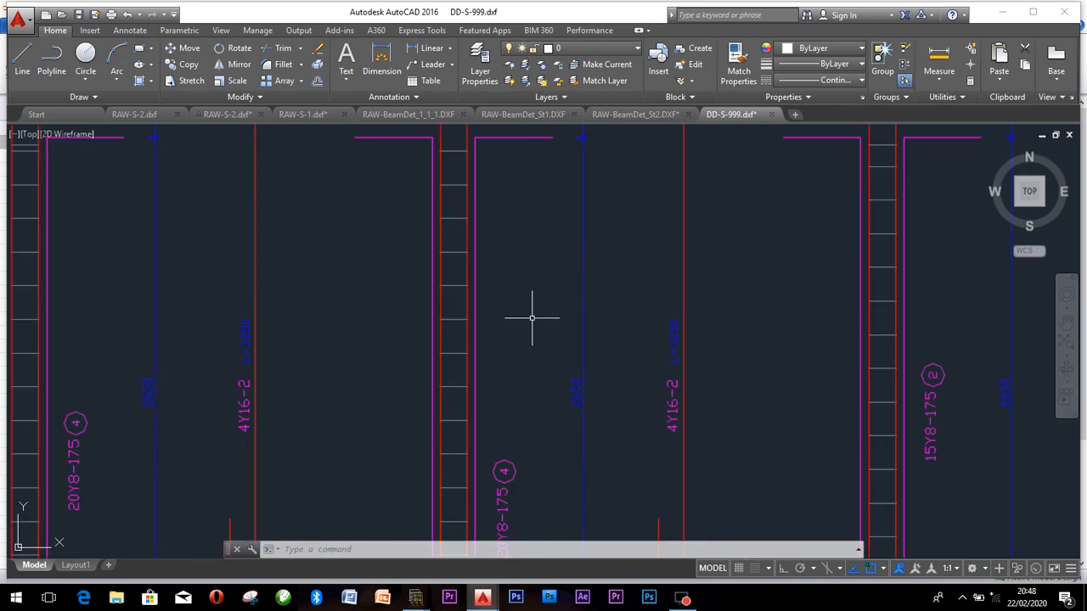
{"action": "scroll", "coordinate": [532, 317], "scroll_direction": "down", "scroll_amount": 4}
Step: Return to Column Reinforcement Design, dismiss the detail drawing arrangement, and generate the detail drawing of selected column 1C1
{"action": "left_click", "coordinate": [999, 9]}
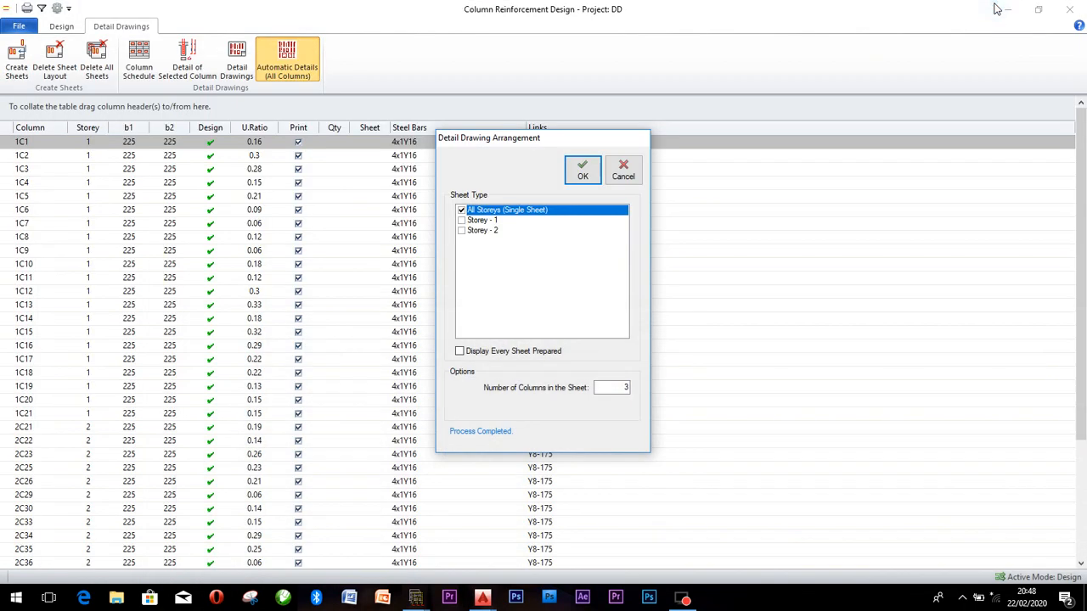
{"action": "left_click", "coordinate": [624, 170]}
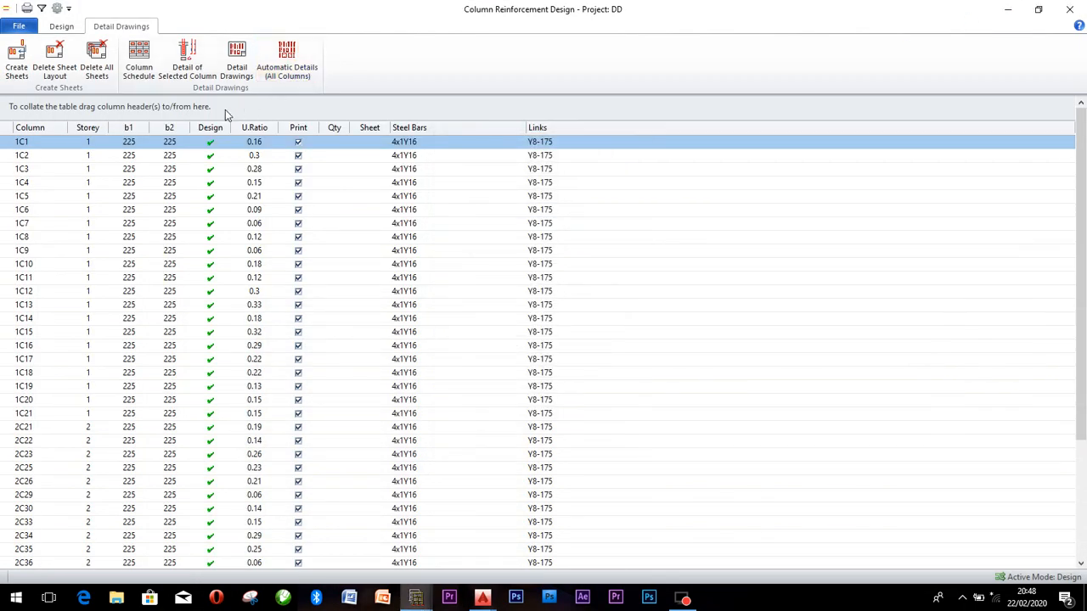
{"action": "left_click", "coordinate": [183, 69]}
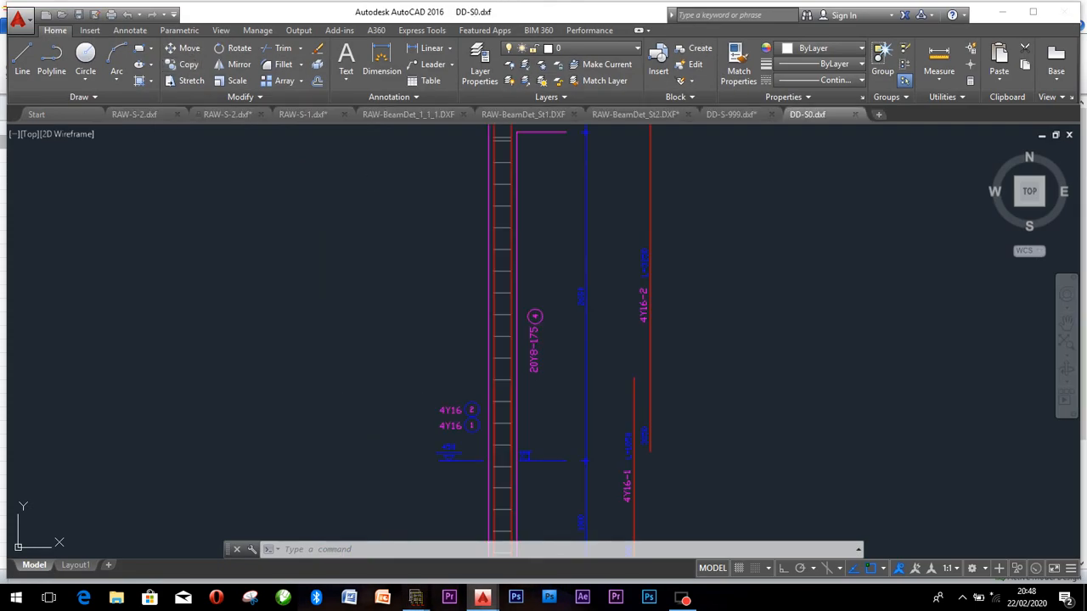
Step: Examine column 1C1's detail drawing in DD-S0.dxf, covering the elevation, bar shapes, cross-section and link
{"action": "scroll", "coordinate": [666, 318], "scroll_direction": "down", "scroll_amount": 8}
{"action": "scroll", "coordinate": [676, 329], "scroll_direction": "up", "scroll_amount": 5}
{"action": "scroll", "coordinate": [626, 259], "scroll_direction": "up", "scroll_amount": 3}
{"action": "middle_click_drag", "start_coordinate": [626, 260], "coordinate": [628, 464]}
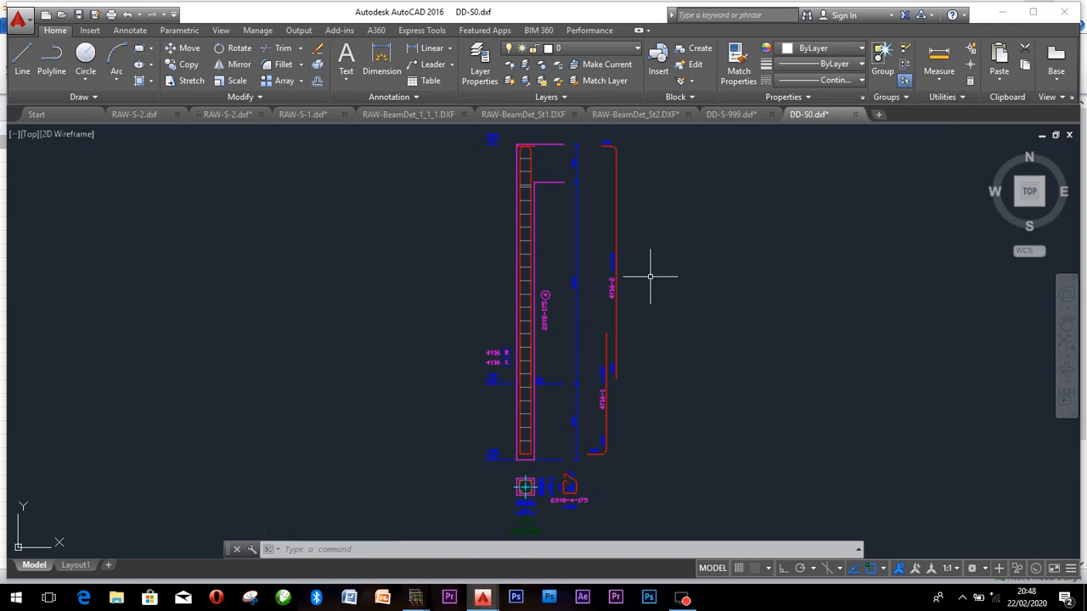
Step: Leave AutoCAD, close Column Reinforcement Design, and open Beam Section Design and Detailing for the storey beams in Orion
{"action": "left_click", "coordinate": [1002, 12]}
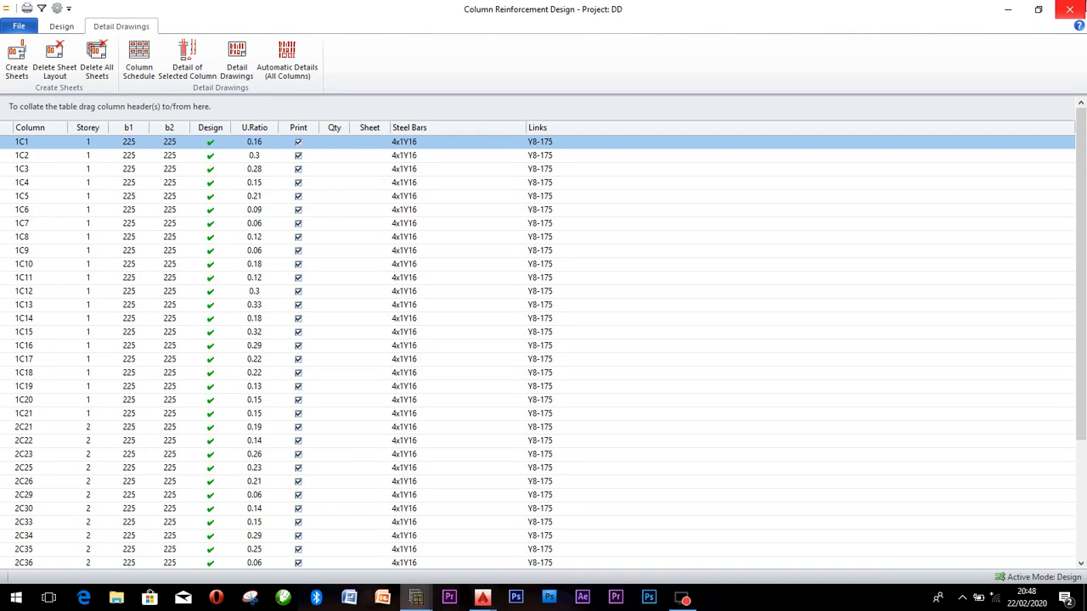
{"action": "left_click", "coordinate": [1069, 8]}
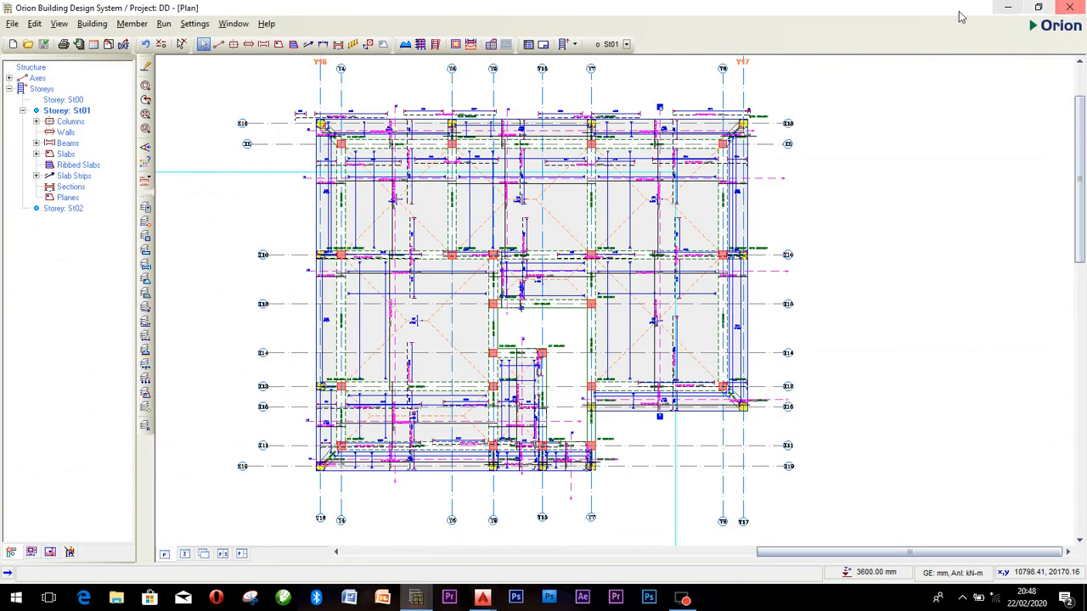
{"action": "left_click", "coordinate": [164, 25]}
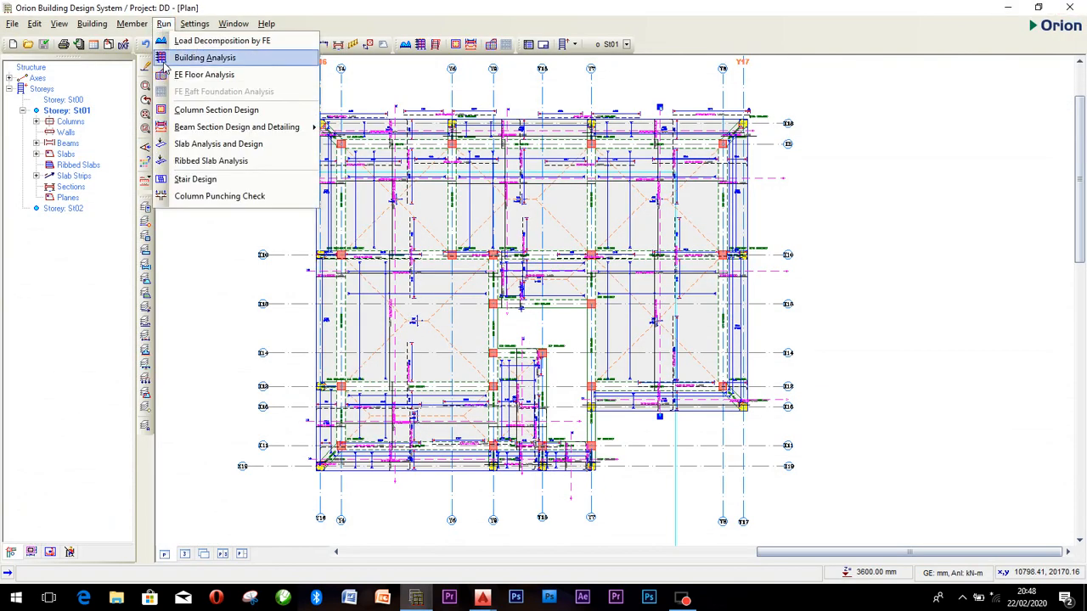
{"action": "mouse_move", "coordinate": [177, 134]}
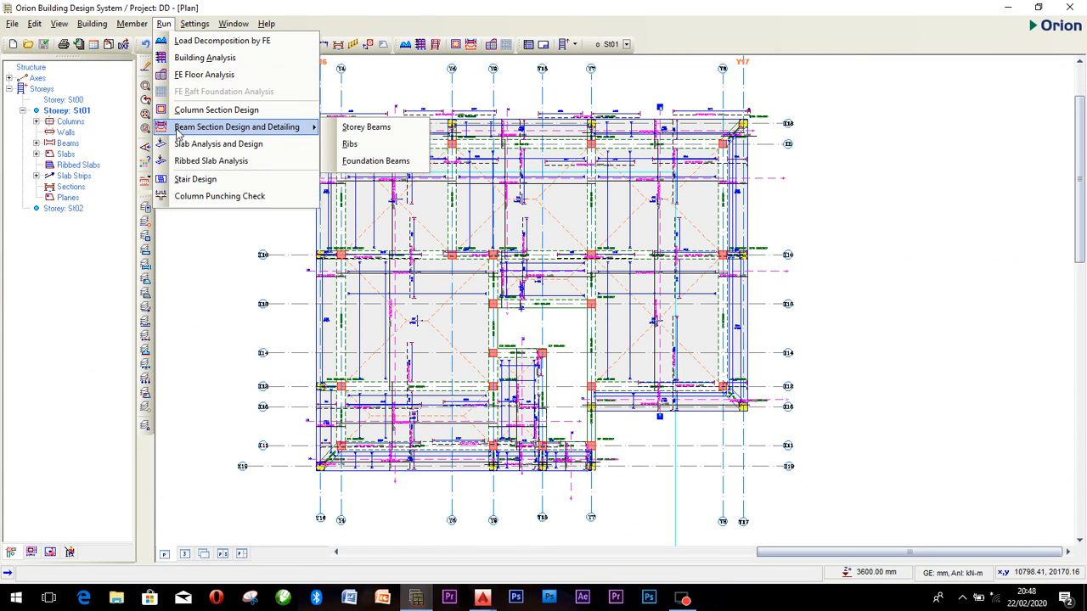
{"action": "left_click", "coordinate": [366, 128]}
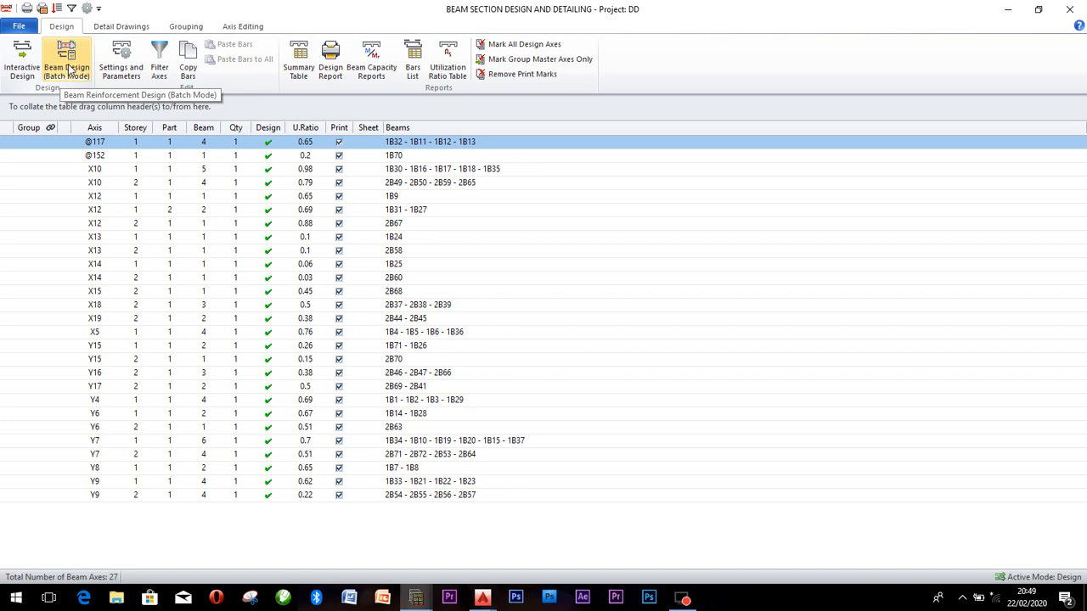
Step: Generate automatic beam detail drawings for all axes, arranged as All Storeys (Single Sheet)
{"action": "left_click", "coordinate": [109, 32]}
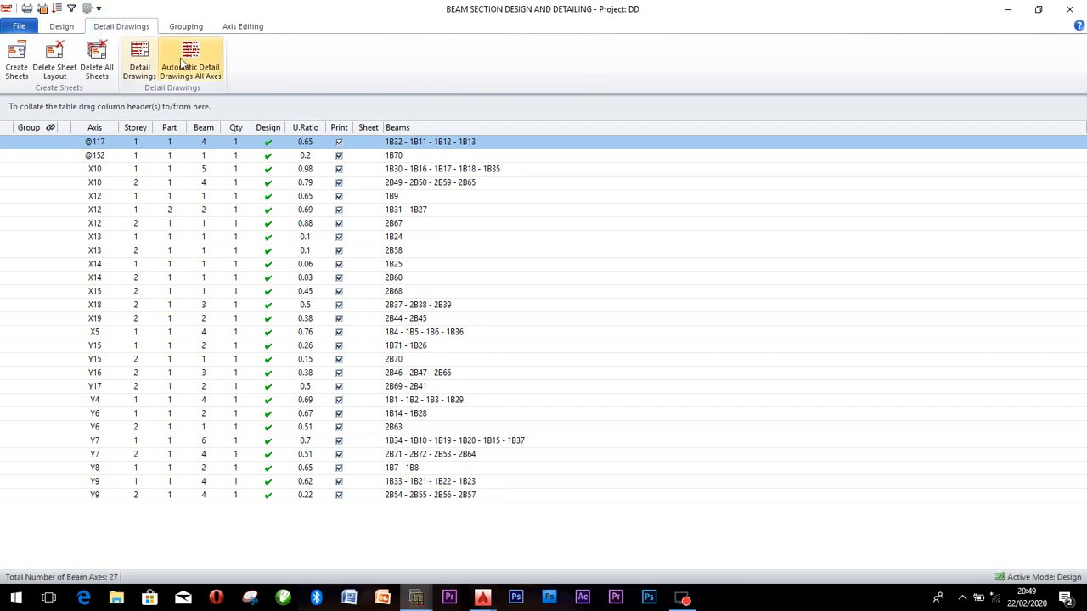
{"action": "left_click", "coordinate": [200, 78]}
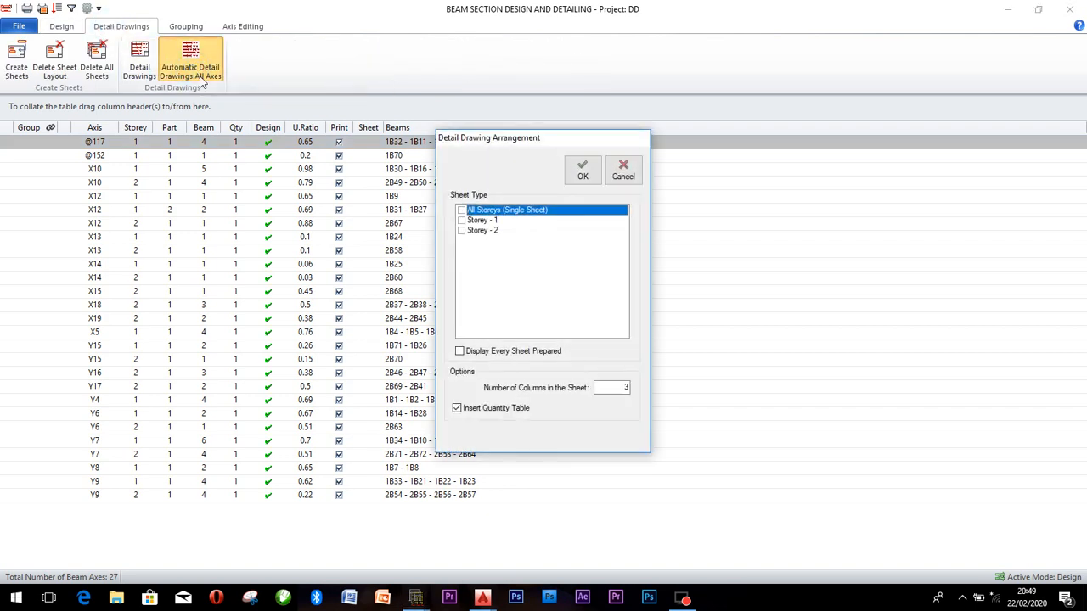
{"action": "left_click", "coordinate": [461, 211]}
{"action": "left_click", "coordinate": [582, 171]}
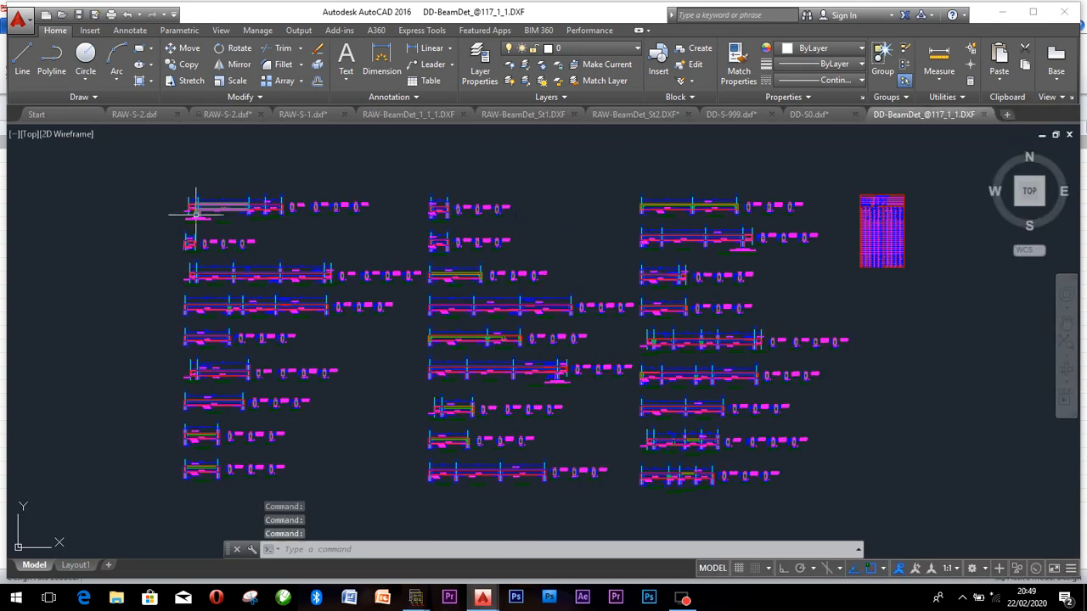
{"action": "scroll", "coordinate": [193, 215], "scroll_direction": "up", "scroll_amount": 5}
{"action": "middle_click_drag", "start_coordinate": [269, 204], "coordinate": [300, 326]}
{"action": "scroll", "coordinate": [234, 305], "scroll_direction": "up", "scroll_amount": 2}
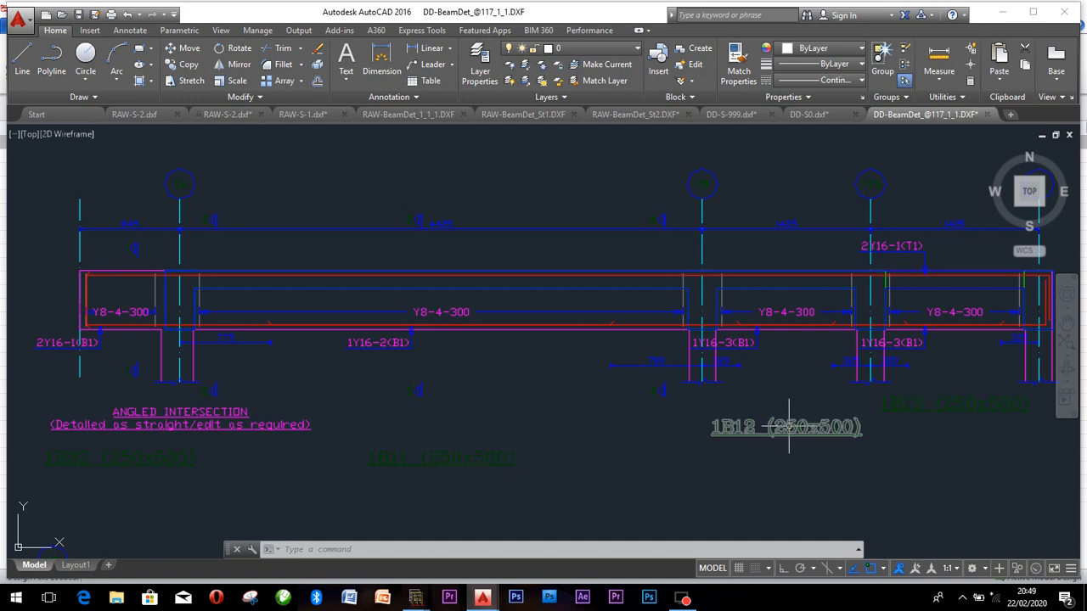
{"action": "middle_click_drag", "start_coordinate": [891, 430], "coordinate": [401, 434]}
{"action": "scroll", "coordinate": [286, 376], "scroll_direction": "down", "scroll_amount": 4}
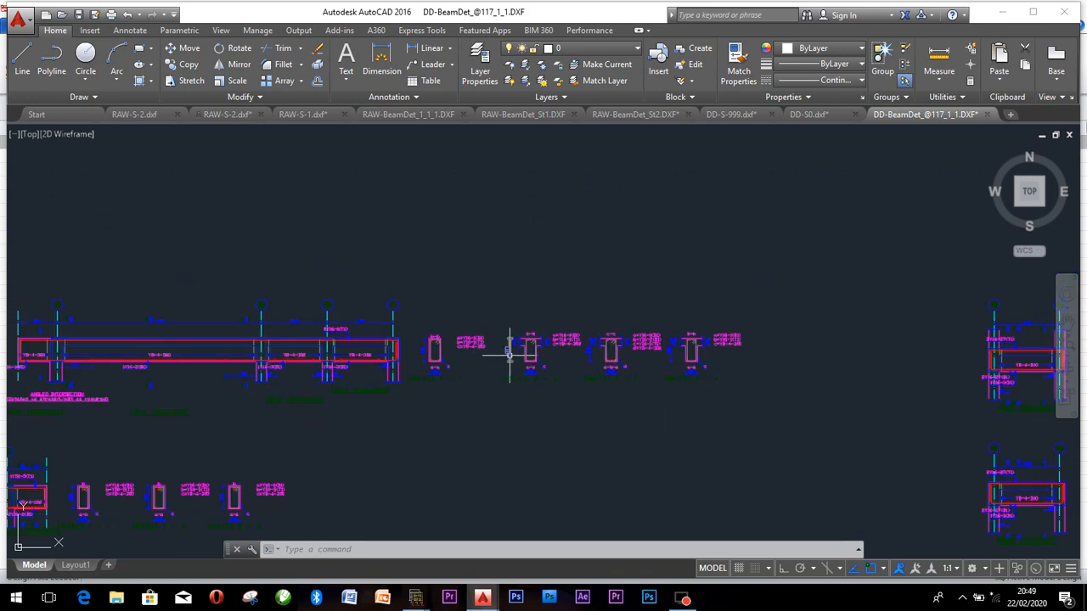
{"action": "scroll", "coordinate": [513, 356], "scroll_direction": "up", "scroll_amount": 6}
{"action": "scroll", "coordinate": [280, 339], "scroll_direction": "down", "scroll_amount": 4}
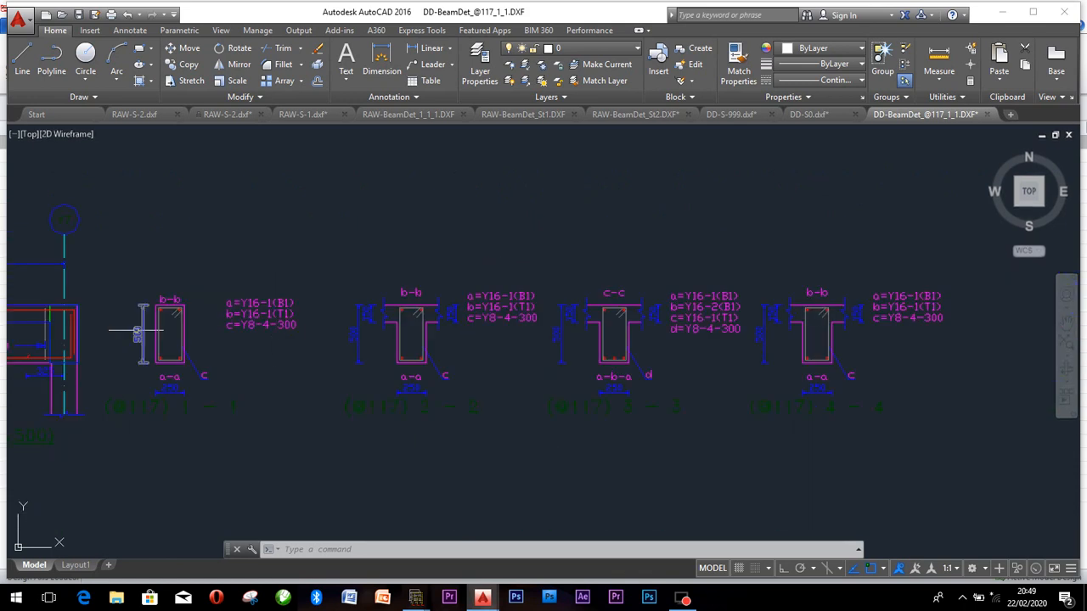
{"action": "scroll", "coordinate": [140, 331], "scroll_direction": "up", "scroll_amount": 4}
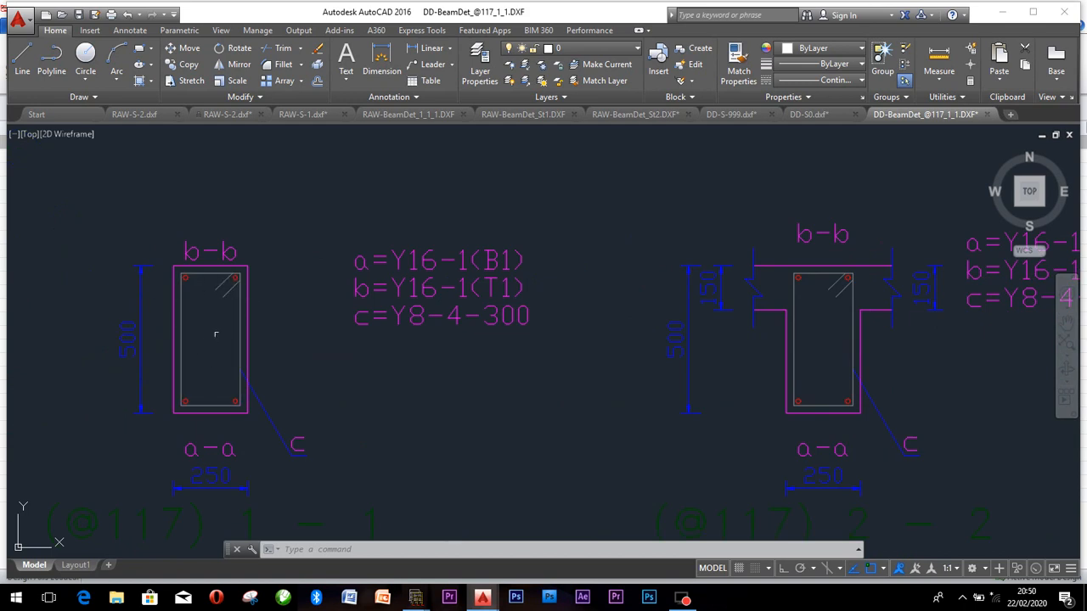
{"action": "mouse_move", "coordinate": [923, 291]}
{"action": "middle_mouse_down"}
{"action": "mouse_move", "coordinate": [815, 303]}
{"action": "mouse_move", "coordinate": [434, 301]}
{"action": "middle_mouse_up"}
{"action": "scroll", "coordinate": [434, 302], "scroll_direction": "down", "scroll_amount": 2}
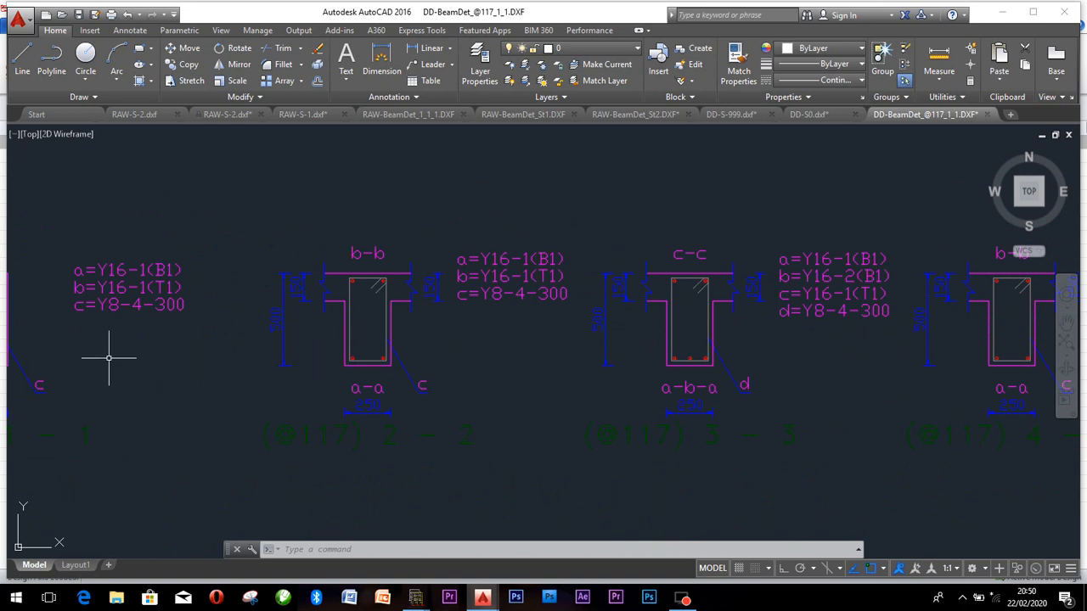
{"action": "scroll", "coordinate": [616, 287], "scroll_direction": "down", "scroll_amount": 5}
{"action": "scroll", "coordinate": [301, 303], "scroll_direction": "up", "scroll_amount": 2}
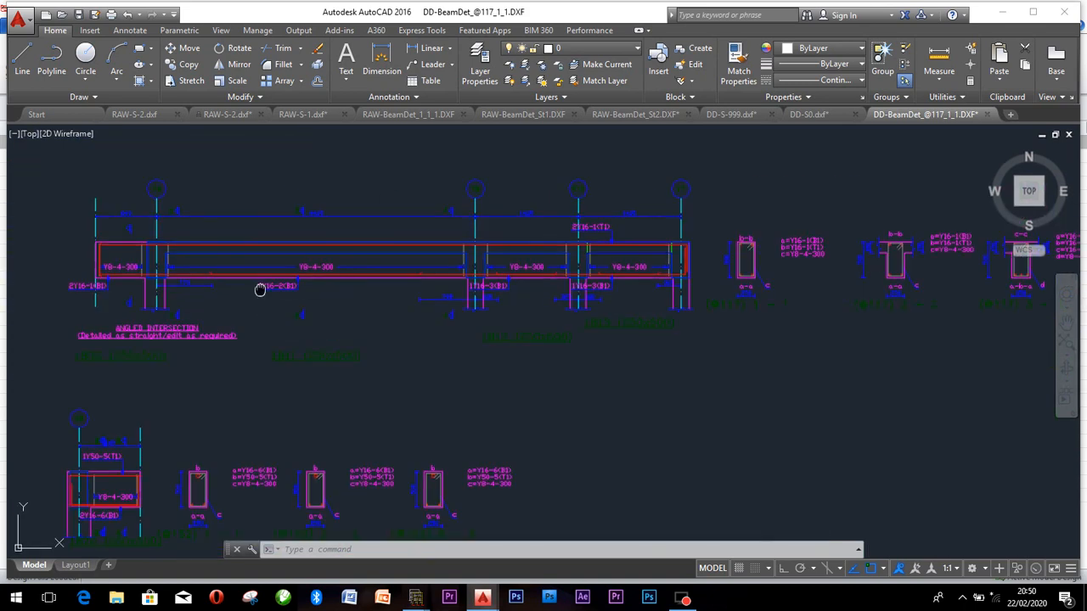
{"action": "scroll", "coordinate": [453, 365], "scroll_direction": "up", "scroll_amount": 8}
{"action": "scroll", "coordinate": [453, 365], "scroll_direction": "down", "scroll_amount": 8}
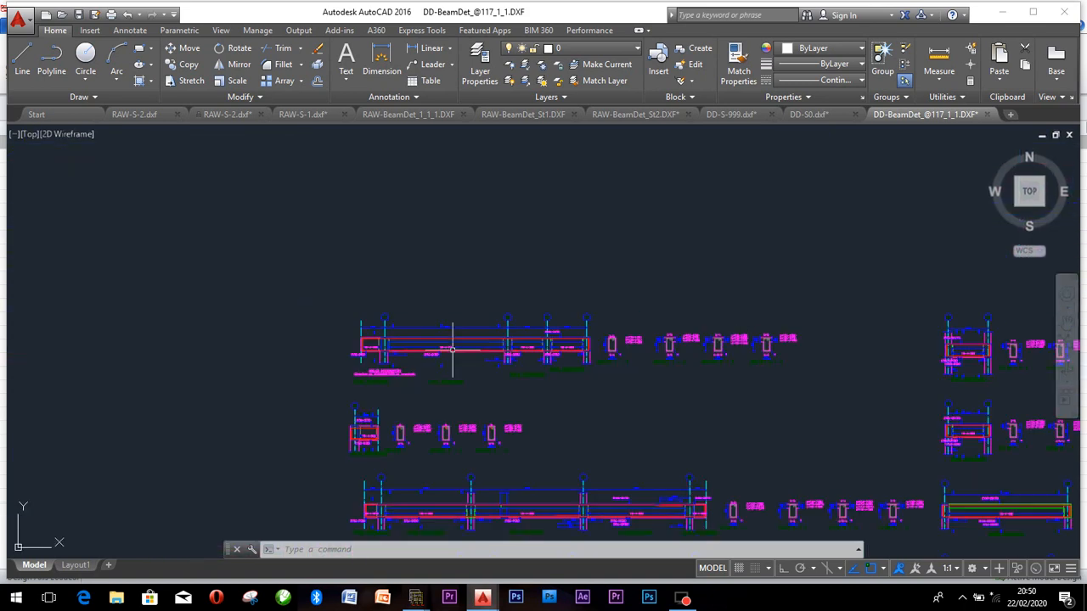
{"action": "middle_click_drag", "start_coordinate": [701, 359], "coordinate": [316, 273]}
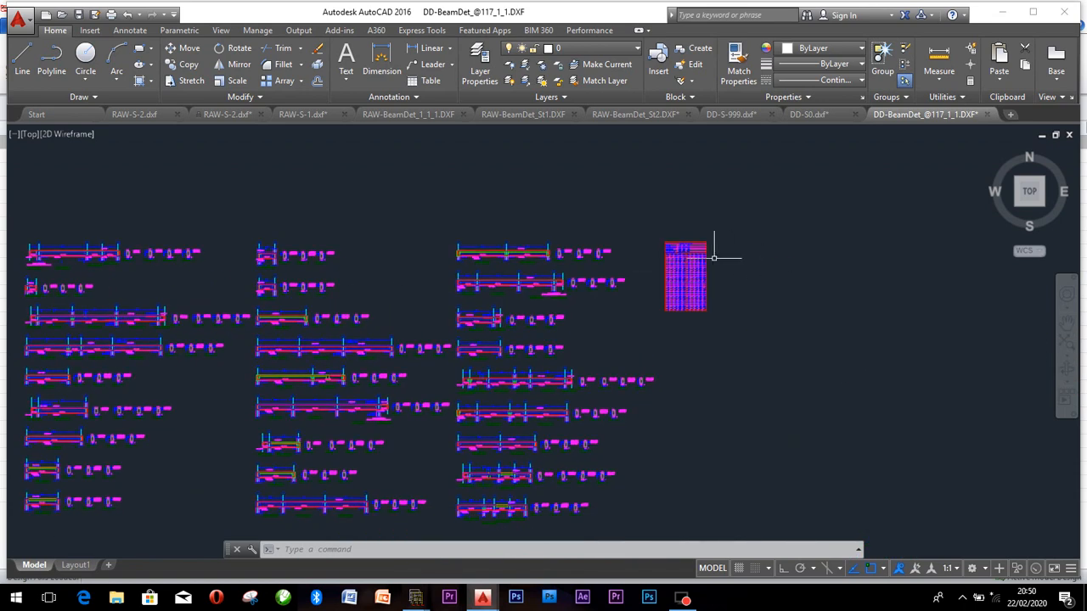
Step: Read the steel bar quantity table's summary, checking unit weight, total length and total weight per bar diameter, and the grand total
{"action": "scroll", "coordinate": [716, 257], "scroll_direction": "up", "scroll_amount": 15}
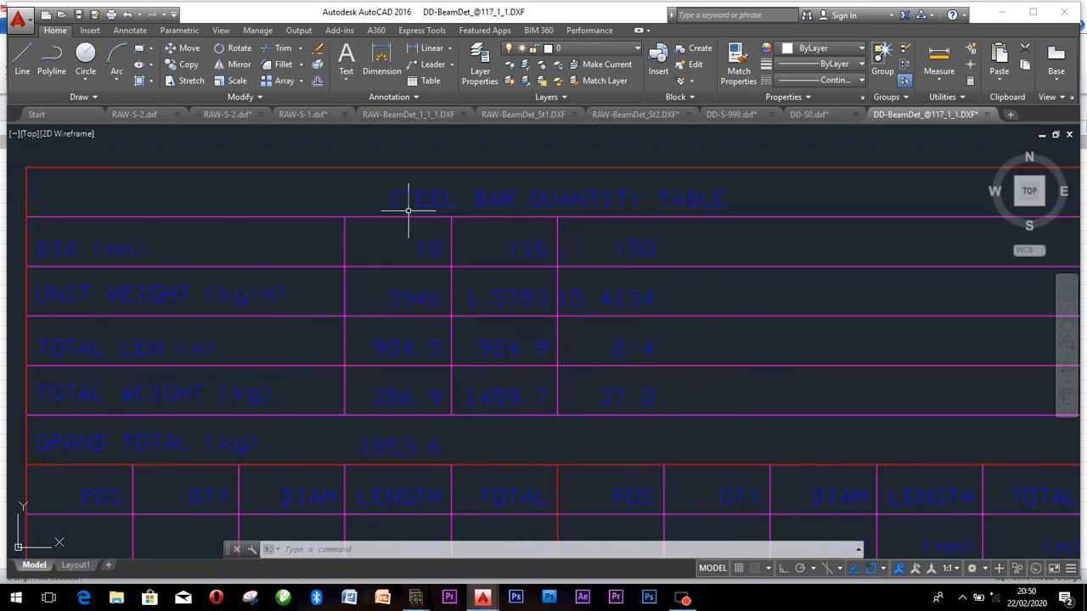
{"action": "scroll", "coordinate": [616, 205], "scroll_direction": "down", "scroll_amount": 6}
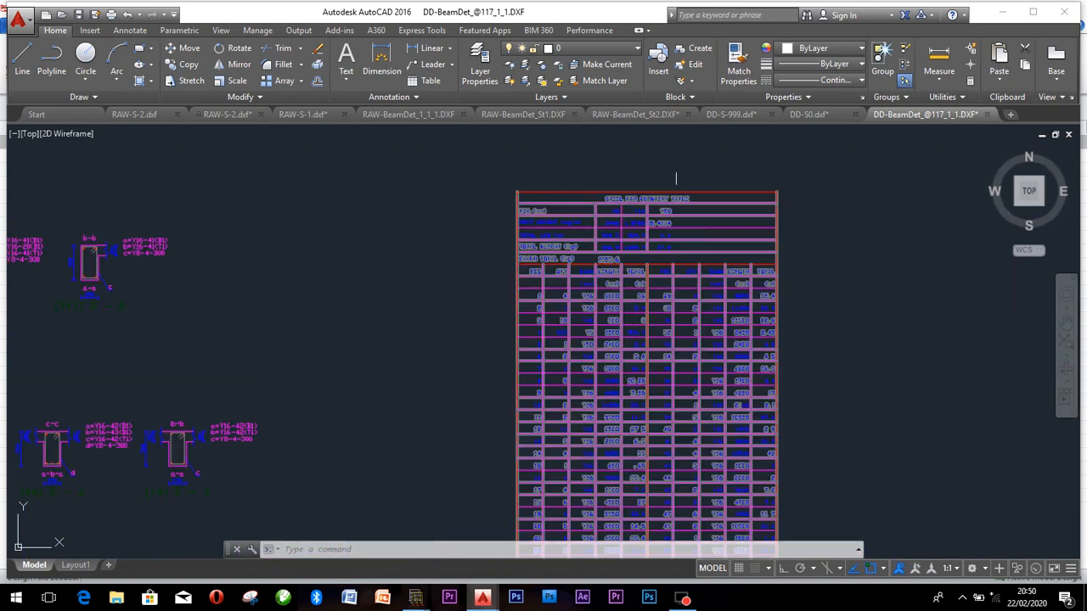
{"action": "scroll", "coordinate": [658, 215], "scroll_direction": "up", "scroll_amount": 4}
{"action": "scroll", "coordinate": [658, 215], "scroll_direction": "up", "scroll_amount": 2}
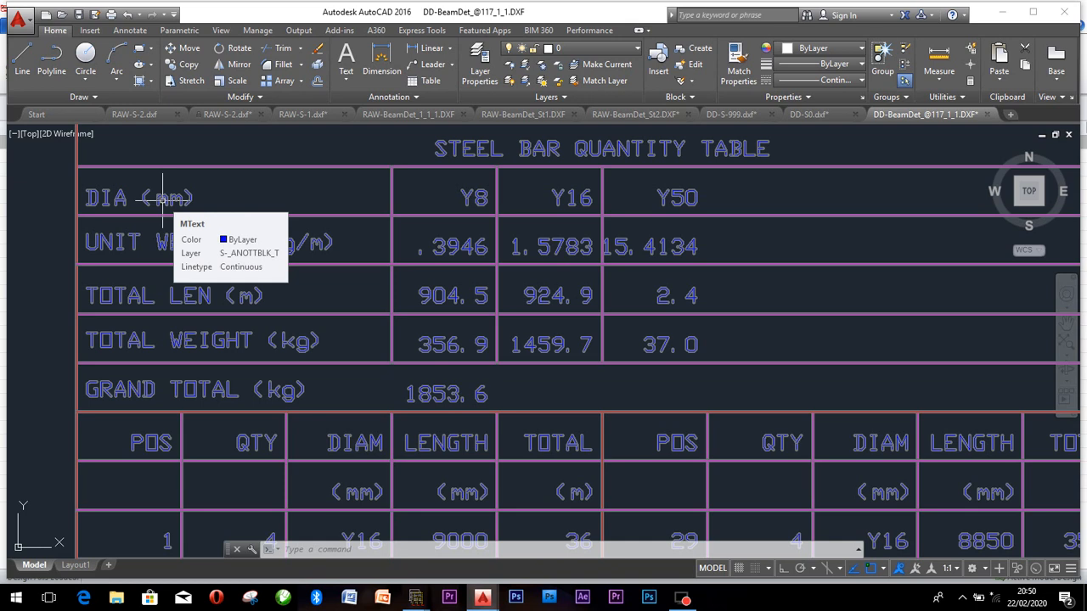
{"action": "scroll", "coordinate": [705, 315], "scroll_direction": "down", "scroll_amount": 10}
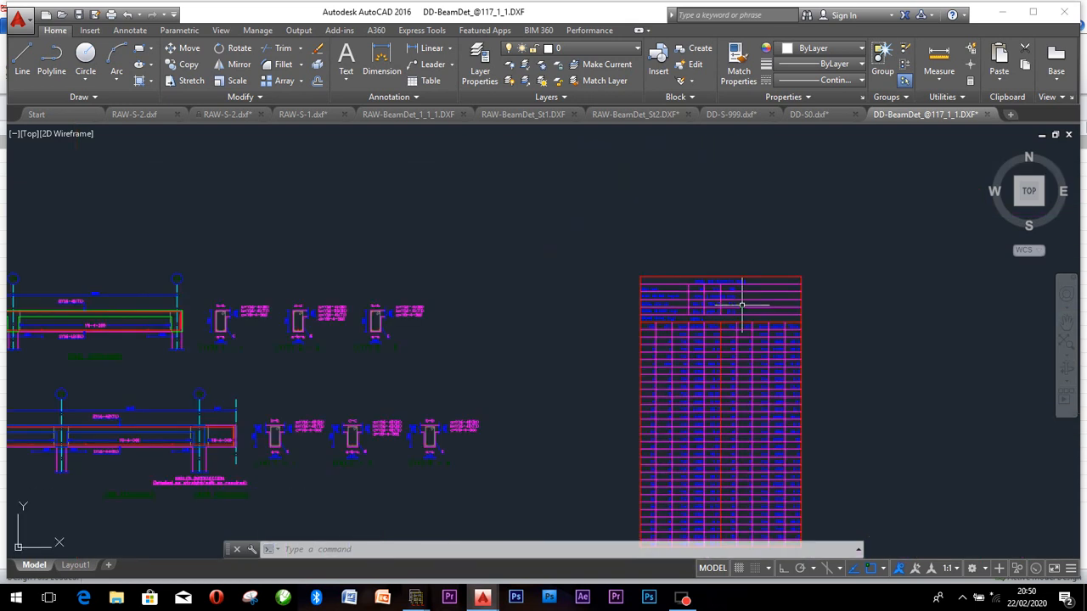
{"action": "scroll", "coordinate": [697, 376], "scroll_direction": "up", "scroll_amount": 8}
{"action": "scroll", "coordinate": [689, 369], "scroll_direction": "down", "scroll_amount": 5}
{"action": "middle_click_drag", "start_coordinate": [656, 294], "coordinate": [678, 415]}
{"action": "middle_click_drag", "start_coordinate": [649, 269], "coordinate": [644, 427]}
{"action": "middle_click_drag", "start_coordinate": [643, 289], "coordinate": [643, 409]}
{"action": "scroll", "coordinate": [599, 202], "scroll_direction": "up", "scroll_amount": 5}
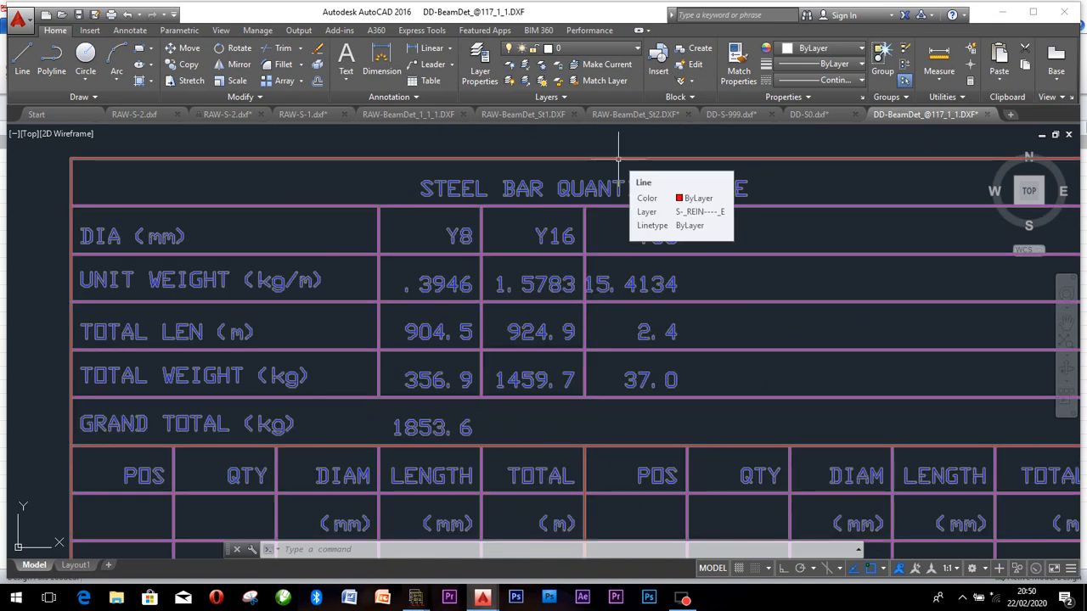
{"action": "scroll", "coordinate": [595, 281], "scroll_direction": "down", "scroll_amount": 4}
{"action": "scroll", "coordinate": [615, 318], "scroll_direction": "down", "scroll_amount": 2}
{"action": "scroll", "coordinate": [614, 318], "scroll_direction": "up", "scroll_amount": 6}
{"action": "middle_click_drag", "start_coordinate": [599, 307], "coordinate": [600, 331]}
{"action": "scroll", "coordinate": [566, 237], "scroll_direction": "up", "scroll_amount": 3}
{"action": "scroll", "coordinate": [553, 260], "scroll_direction": "down", "scroll_amount": 3}
{"action": "scroll", "coordinate": [563, 260], "scroll_direction": "down", "scroll_amount": 2}
{"action": "scroll", "coordinate": [536, 334], "scroll_direction": "up", "scroll_amount": 6}
Step: Check the individual bar rows at the foot of the quantity table, reading position, quantity, diameter, length and total
{"action": "scroll", "coordinate": [538, 288], "scroll_direction": "down", "scroll_amount": 10}
{"action": "middle_click_drag", "start_coordinate": [576, 431], "coordinate": [576, 384]}
{"action": "scroll", "coordinate": [576, 384], "scroll_direction": "up", "scroll_amount": 4}
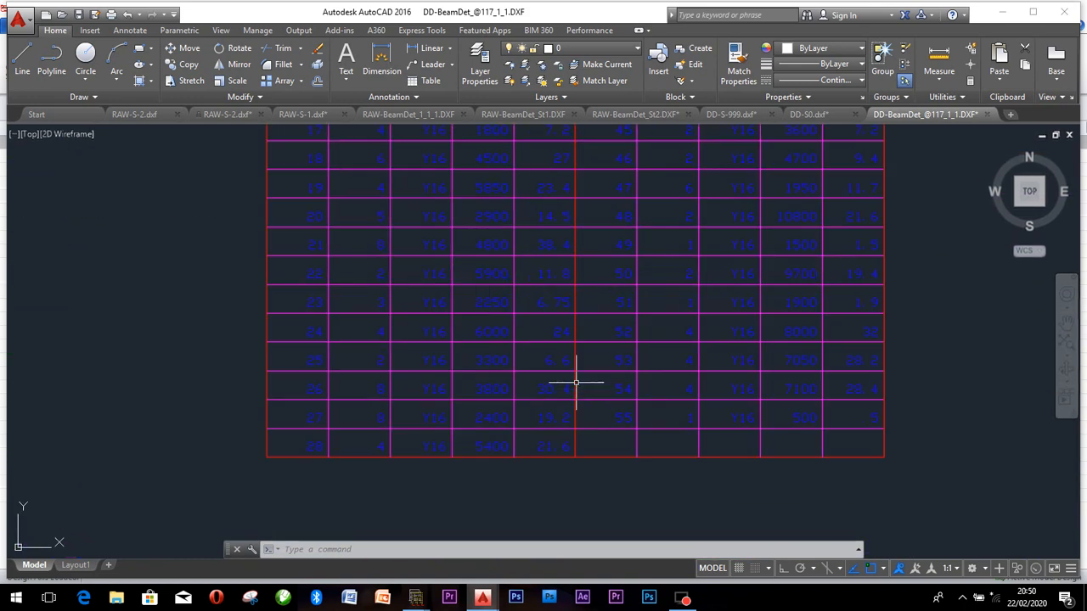
{"action": "scroll", "coordinate": [576, 384], "scroll_direction": "up", "scroll_amount": 4}
{"action": "scroll", "coordinate": [650, 348], "scroll_direction": "down", "scroll_amount": 2}
{"action": "scroll", "coordinate": [650, 347], "scroll_direction": "up", "scroll_amount": 2}
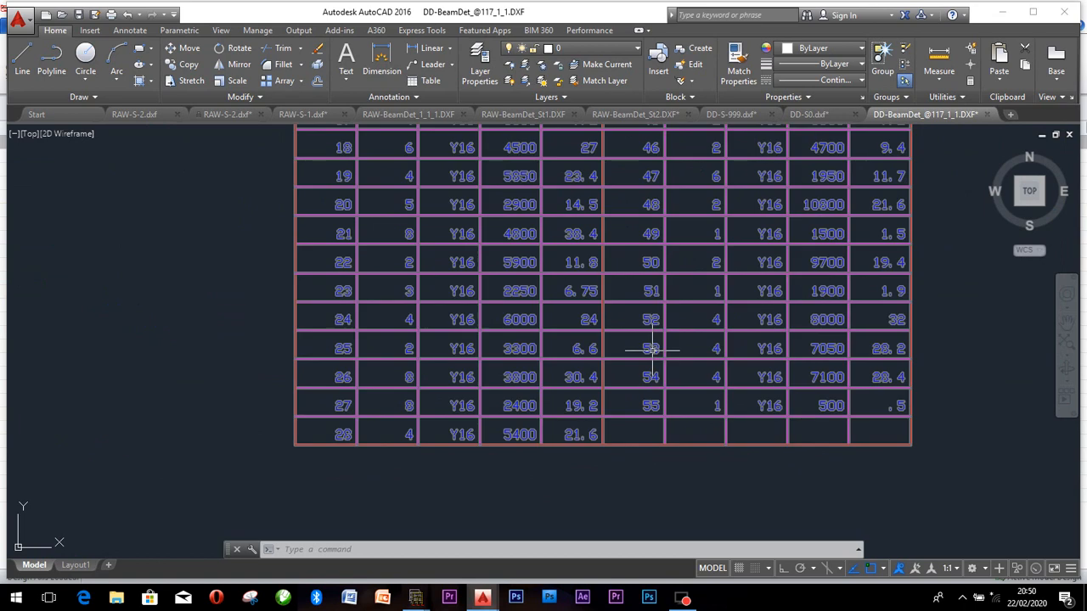
{"action": "scroll", "coordinate": [630, 307], "scroll_direction": "down", "scroll_amount": 9}
{"action": "scroll", "coordinate": [631, 307], "scroll_direction": "up", "scroll_amount": 10}
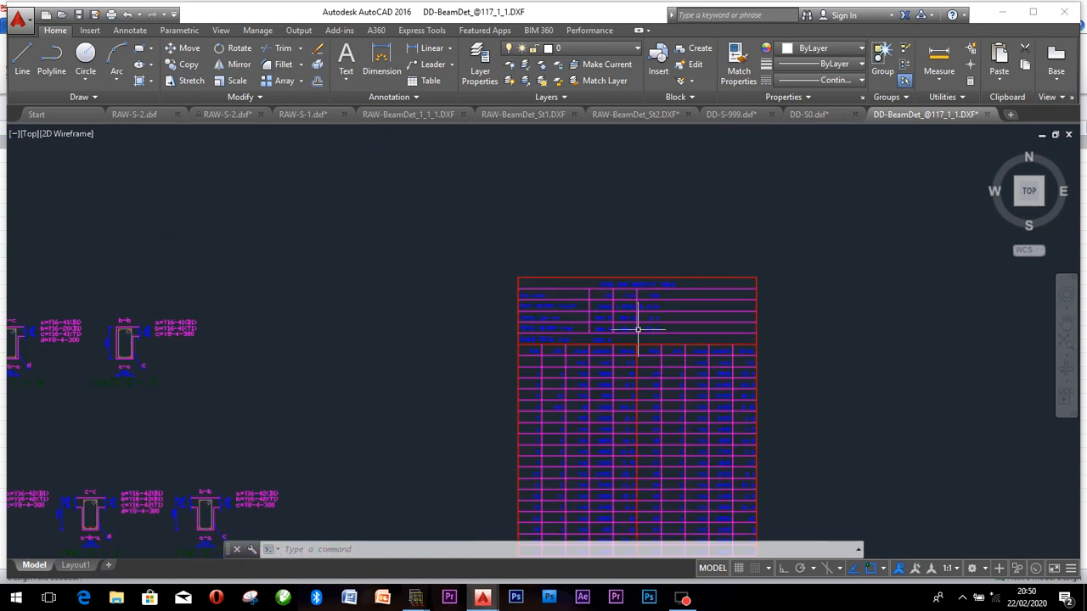
{"action": "scroll", "coordinate": [642, 316], "scroll_direction": "down", "scroll_amount": 12}
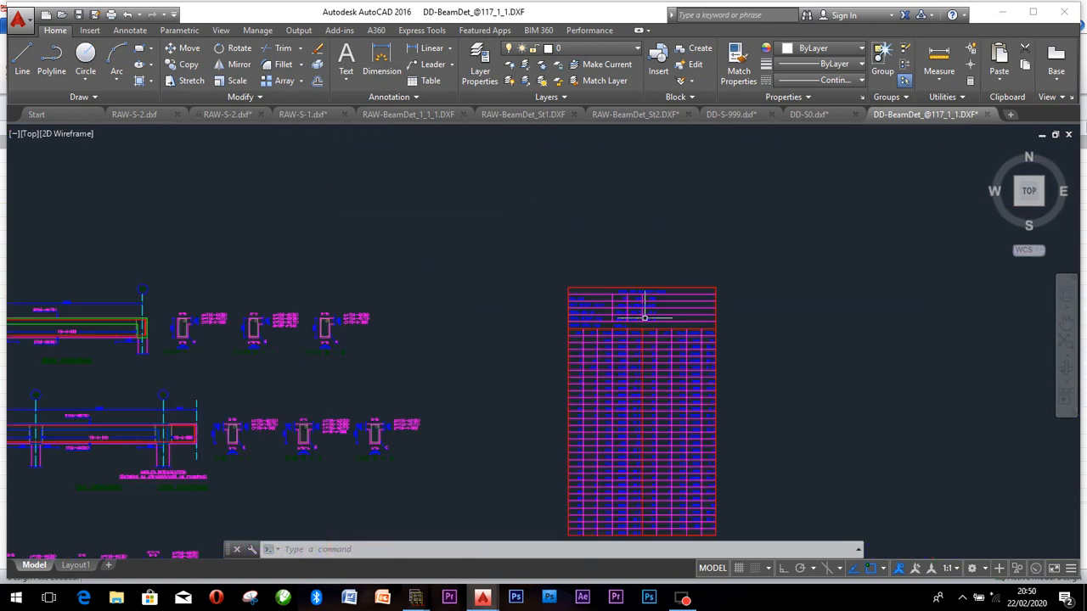
Step: Examine a multi-span beam elevation in the sheet's third column of details, checking bar callouts, links and curtailment dimensions
{"action": "mouse_move", "coordinate": [451, 413]}
{"action": "middle_mouse_down"}
{"action": "mouse_move", "coordinate": [587, 257]}
{"action": "mouse_move", "coordinate": [604, 220]}
{"action": "middle_mouse_up"}
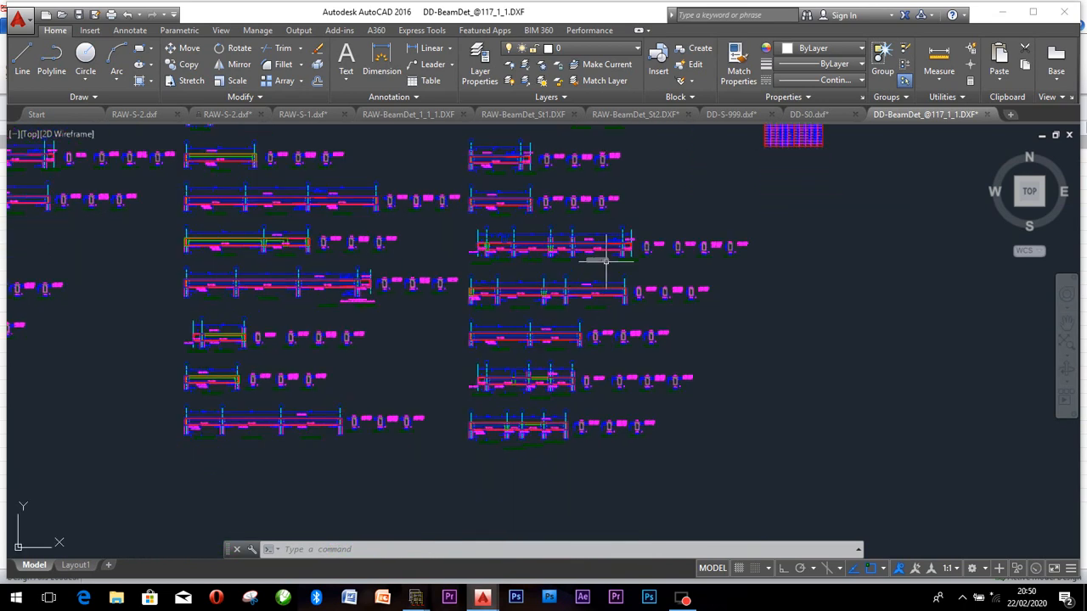
{"action": "scroll", "coordinate": [606, 262], "scroll_direction": "up", "scroll_amount": 4}
{"action": "scroll", "coordinate": [552, 367], "scroll_direction": "up", "scroll_amount": 6}
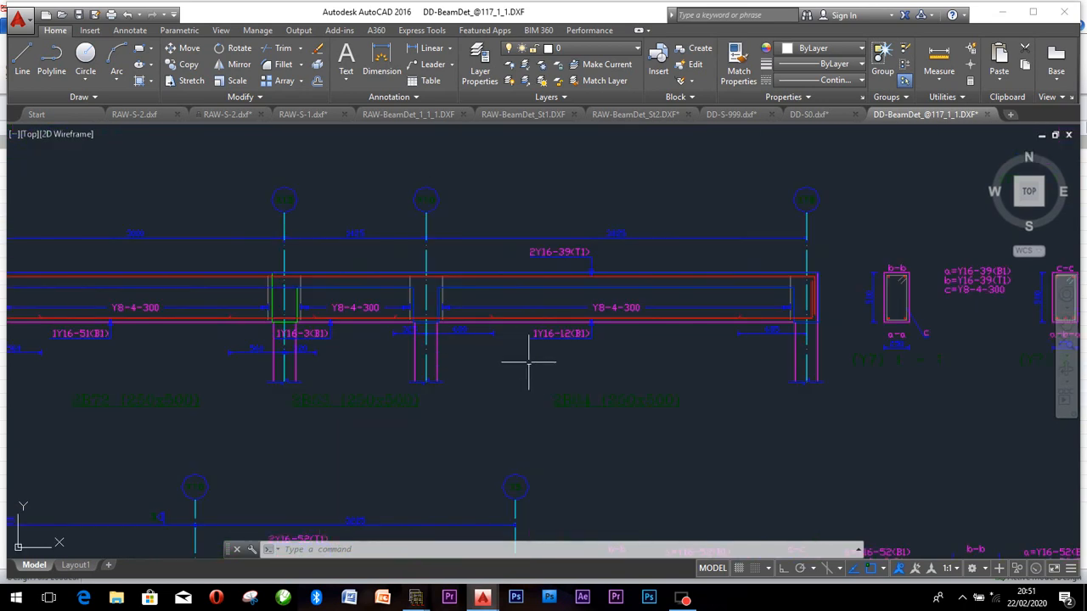
{"action": "scroll", "coordinate": [525, 341], "scroll_direction": "up", "scroll_amount": 6}
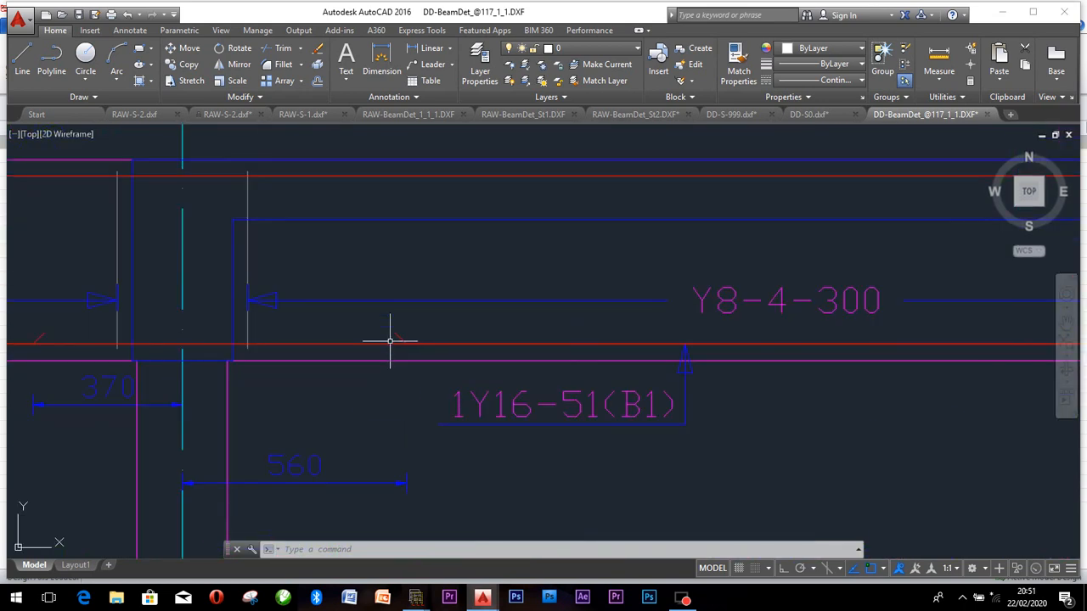
{"action": "middle_click_drag", "start_coordinate": [902, 318], "coordinate": [418, 375]}
{"action": "scroll", "coordinate": [419, 374], "scroll_direction": "down", "scroll_amount": 12}
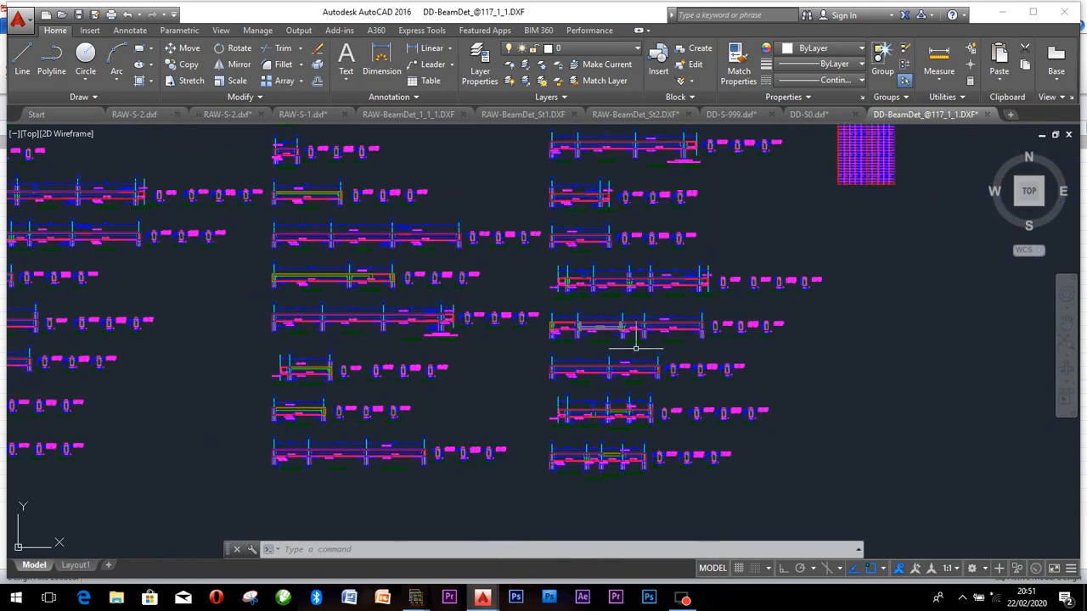
Step: Inspect the single-span beam 2B58 on axis X13, checking its main bars, links and adjoining cross-section
{"action": "scroll", "coordinate": [561, 390], "scroll_direction": "up", "scroll_amount": 8}
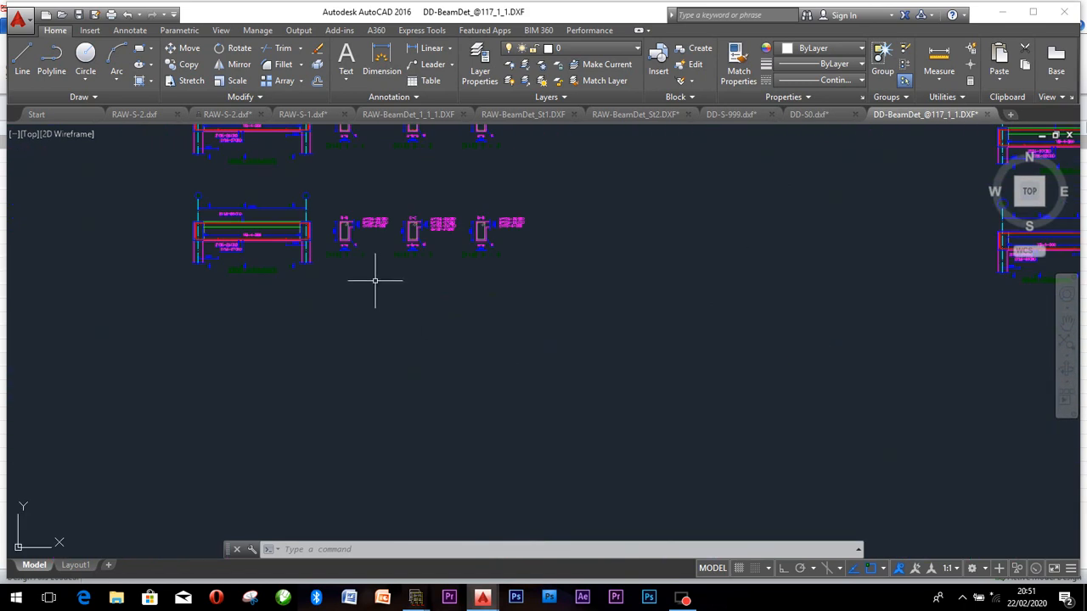
{"action": "scroll", "coordinate": [626, 371], "scroll_direction": "up", "scroll_amount": 3}
{"action": "scroll", "coordinate": [674, 371], "scroll_direction": "down", "scroll_amount": 3}
{"action": "scroll", "coordinate": [529, 368], "scroll_direction": "up", "scroll_amount": 4}
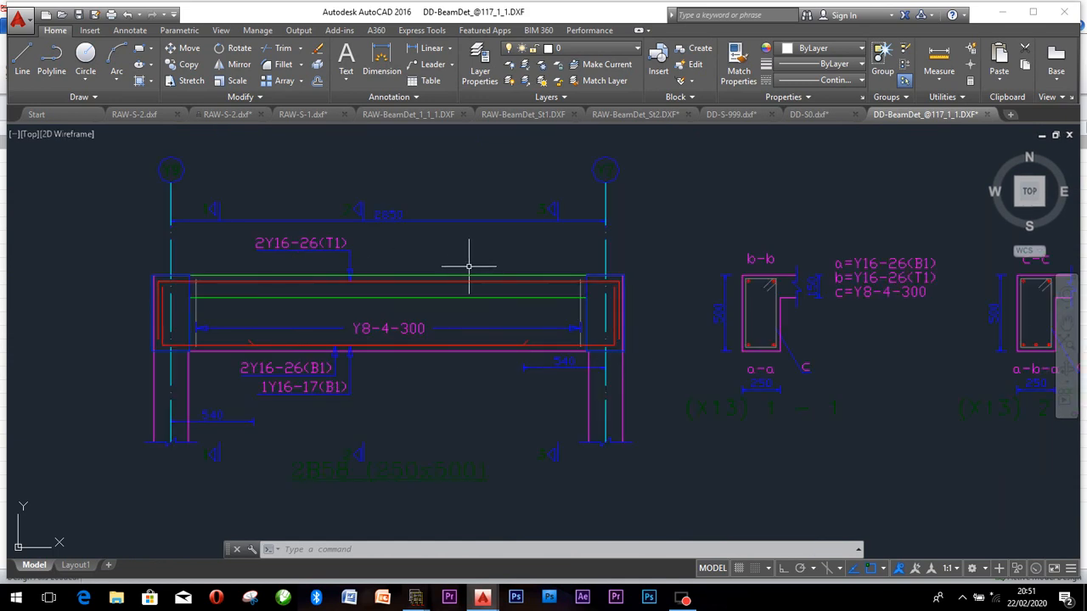
{"action": "middle_click_drag", "start_coordinate": [553, 342], "coordinate": [631, 340]}
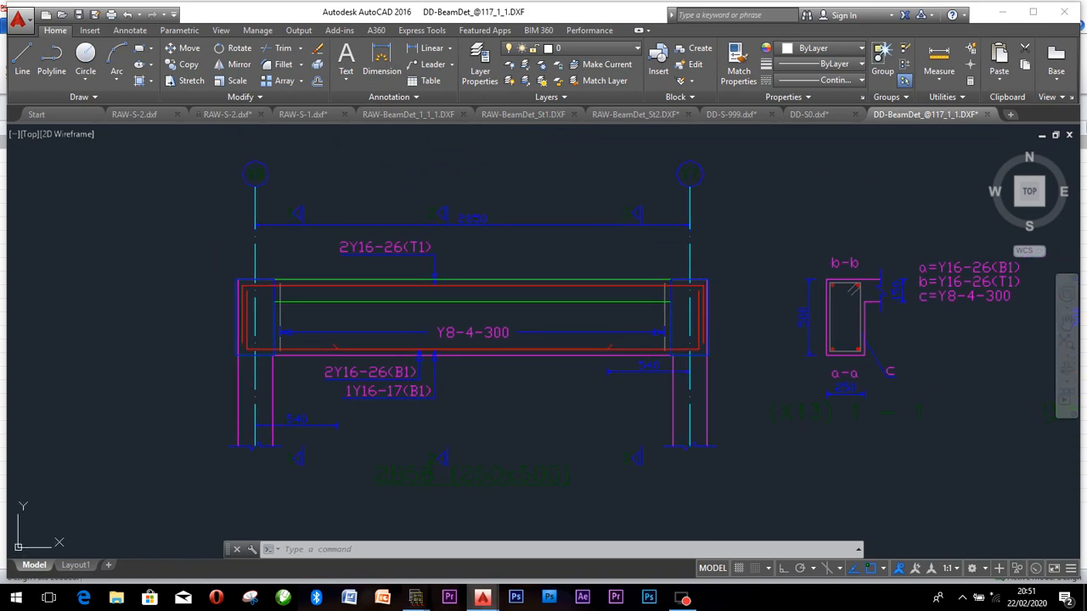
Step: Set up a plot of the beam drawing on Default Windows System Printer.pc3 with A4 paper
{"action": "key", "text": "ctrl+p"}
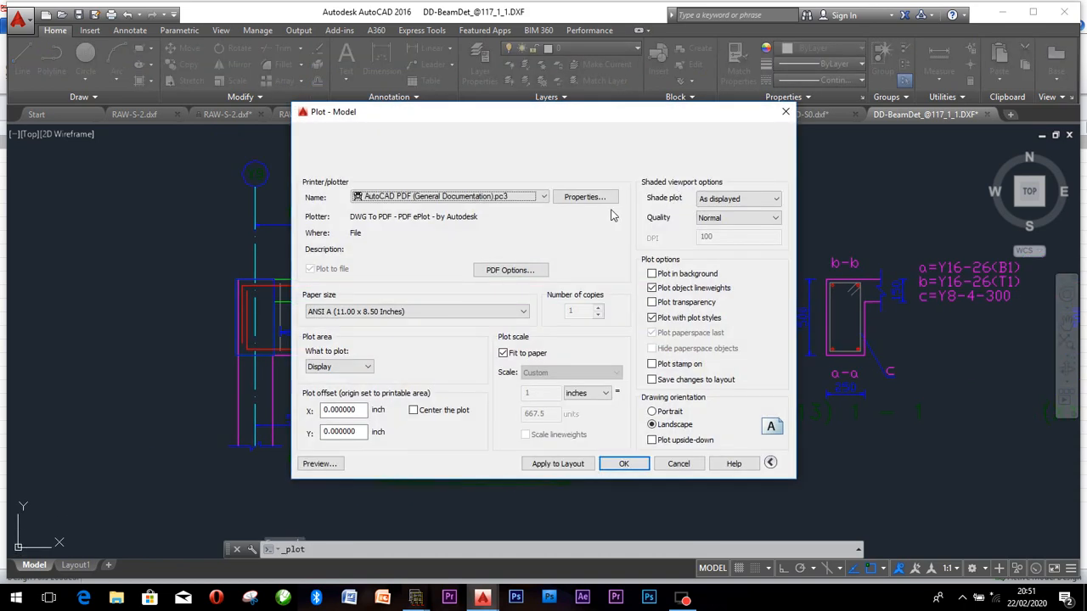
{"action": "left_click", "coordinate": [468, 197]}
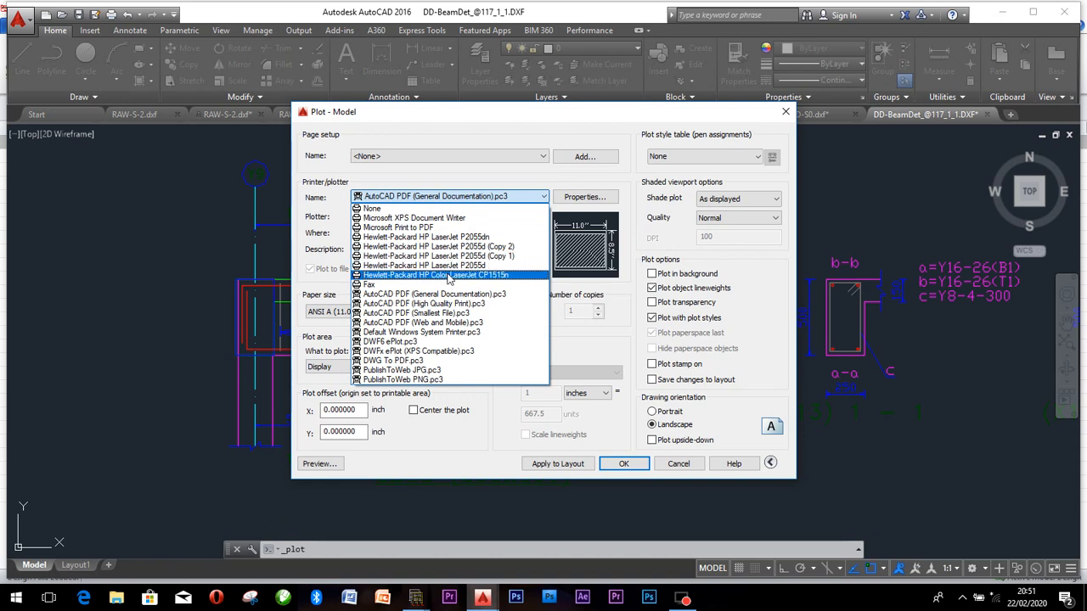
{"action": "left_click", "coordinate": [455, 333]}
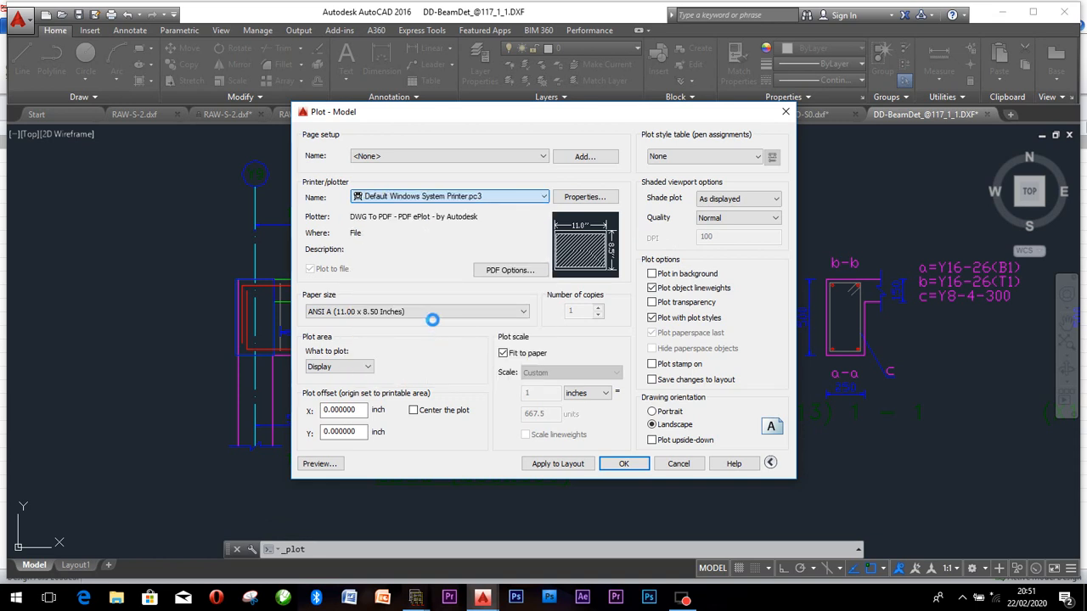
{"action": "left_click", "coordinate": [431, 315]}
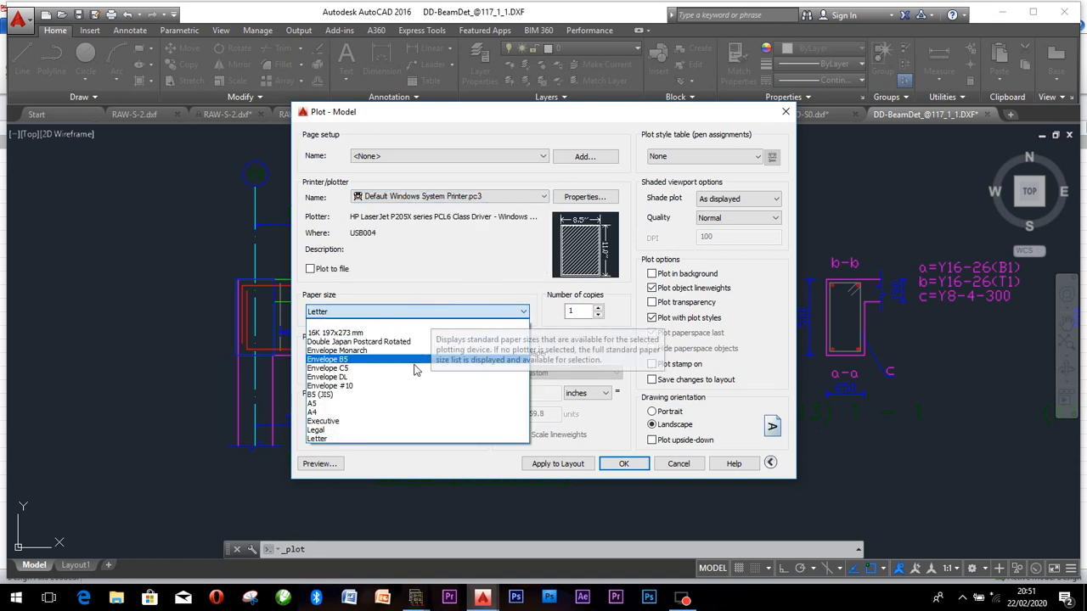
{"action": "left_click", "coordinate": [401, 413]}
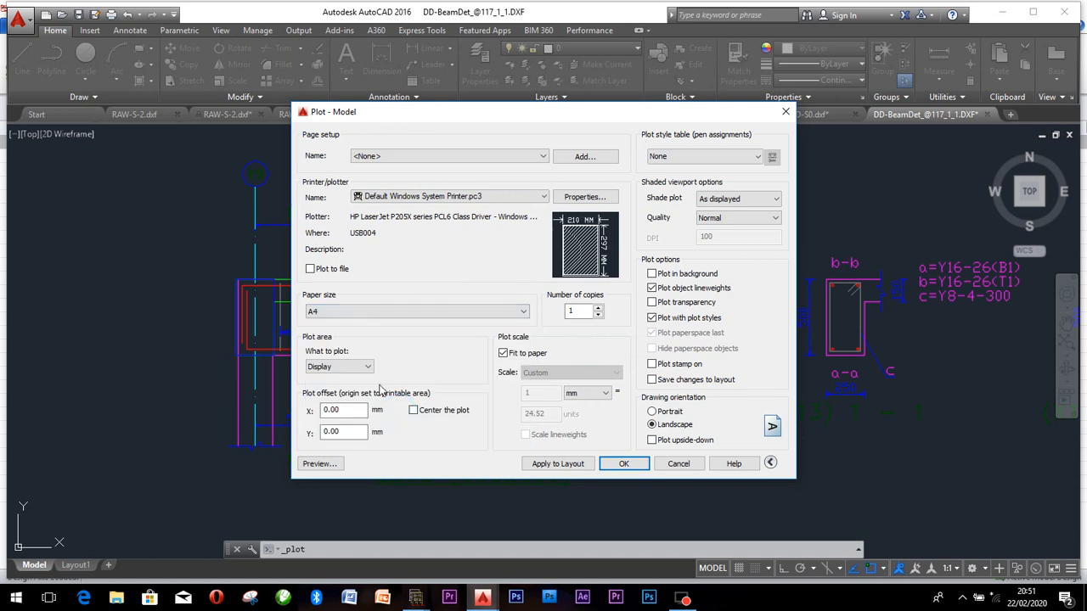
Step: Define the plot area as a window around the elevation of beam 2B58 and generate the plot preview
{"action": "left_click", "coordinate": [363, 368]}
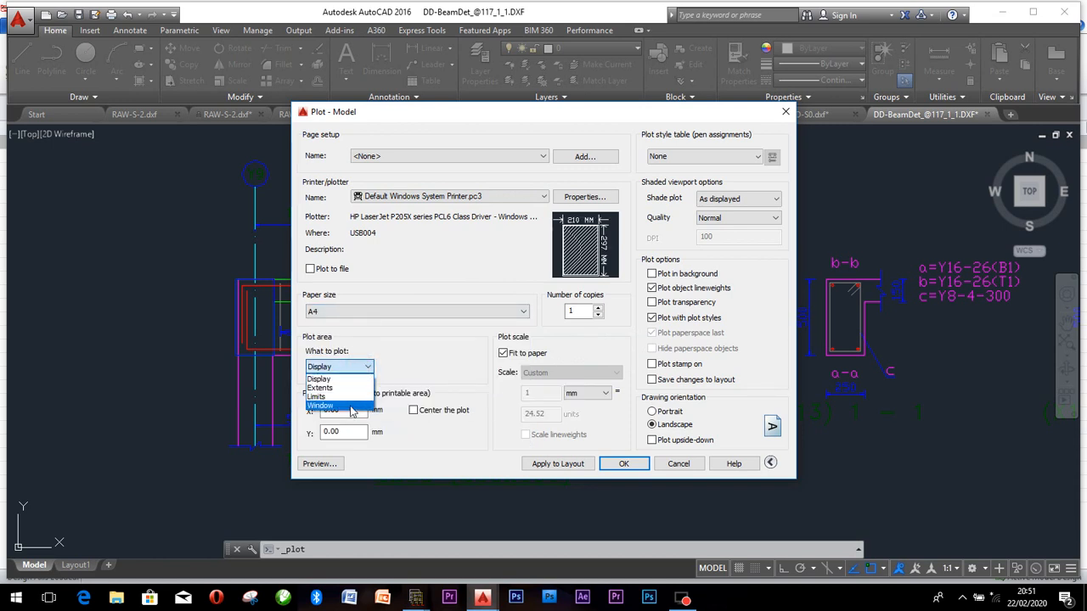
{"action": "left_click", "coordinate": [349, 405]}
{"action": "left_click", "coordinate": [189, 144]}
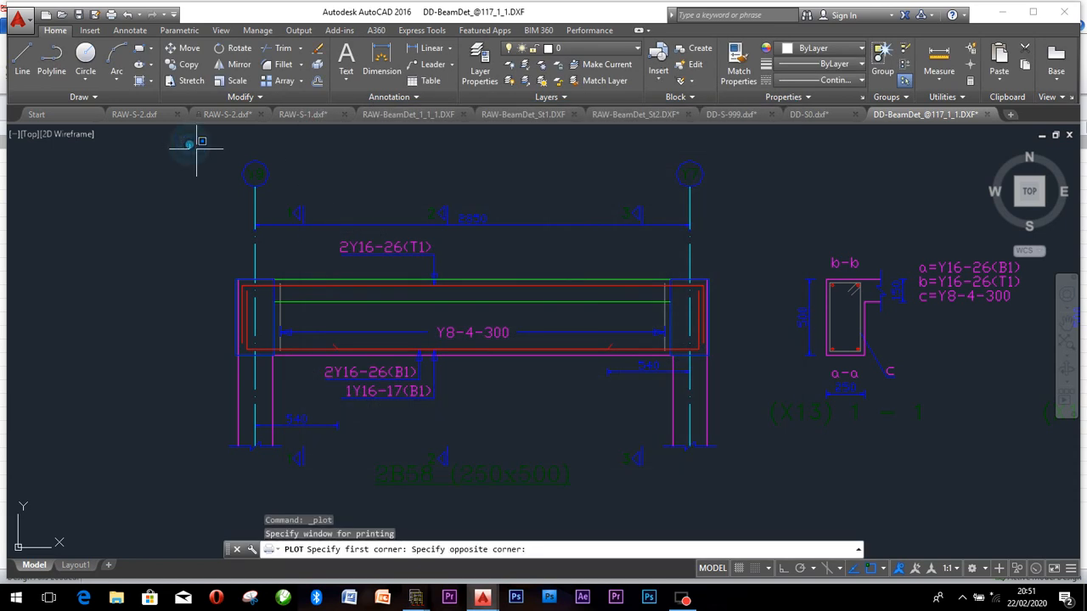
{"action": "left_click", "coordinate": [757, 503]}
{"action": "left_click", "coordinate": [321, 464]}
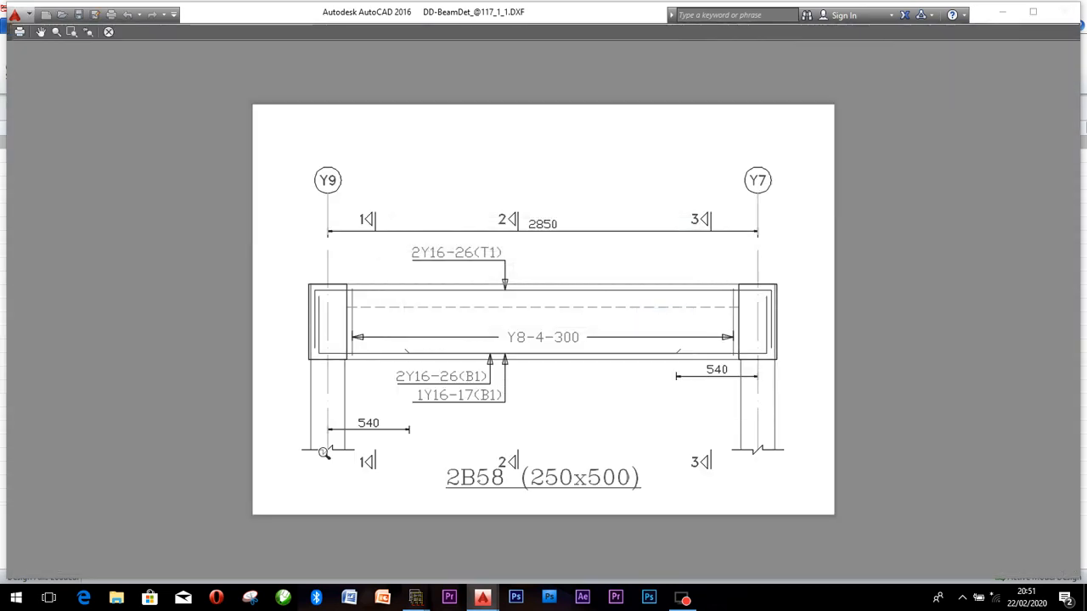
Step: Examine beam 2B58's bar callouts, links and dimensions in the plot preview, and close the plot setup without plotting
{"action": "scroll", "coordinate": [674, 381], "scroll_direction": "up", "scroll_amount": 5}
{"action": "scroll", "coordinate": [676, 384], "scroll_direction": "down", "scroll_amount": 5}
{"action": "scroll", "coordinate": [677, 385], "scroll_direction": "up", "scroll_amount": 2}
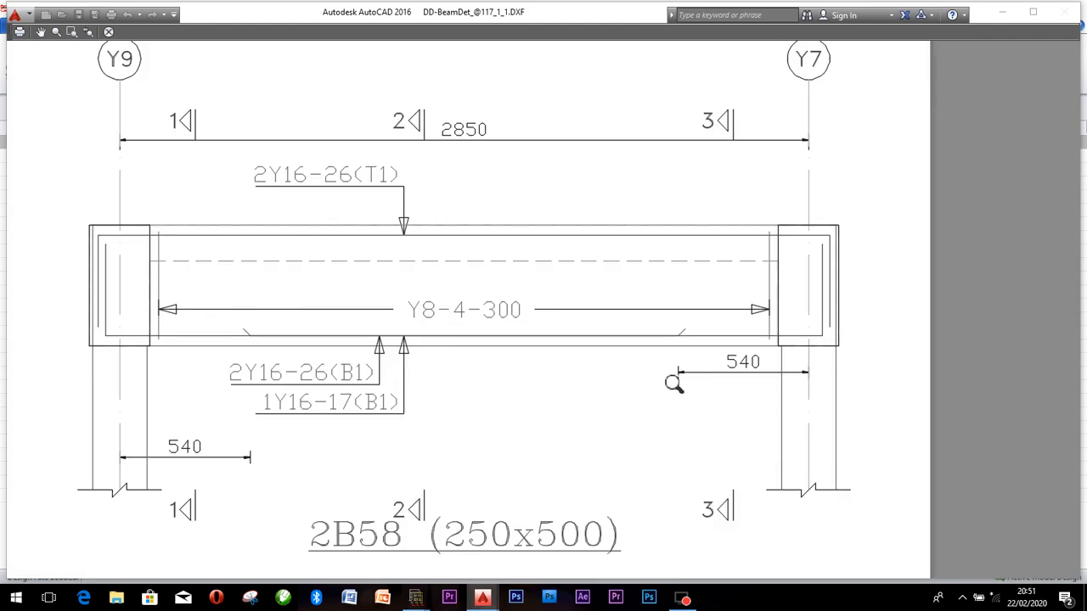
{"action": "scroll", "coordinate": [674, 384], "scroll_direction": "down", "scroll_amount": 2}
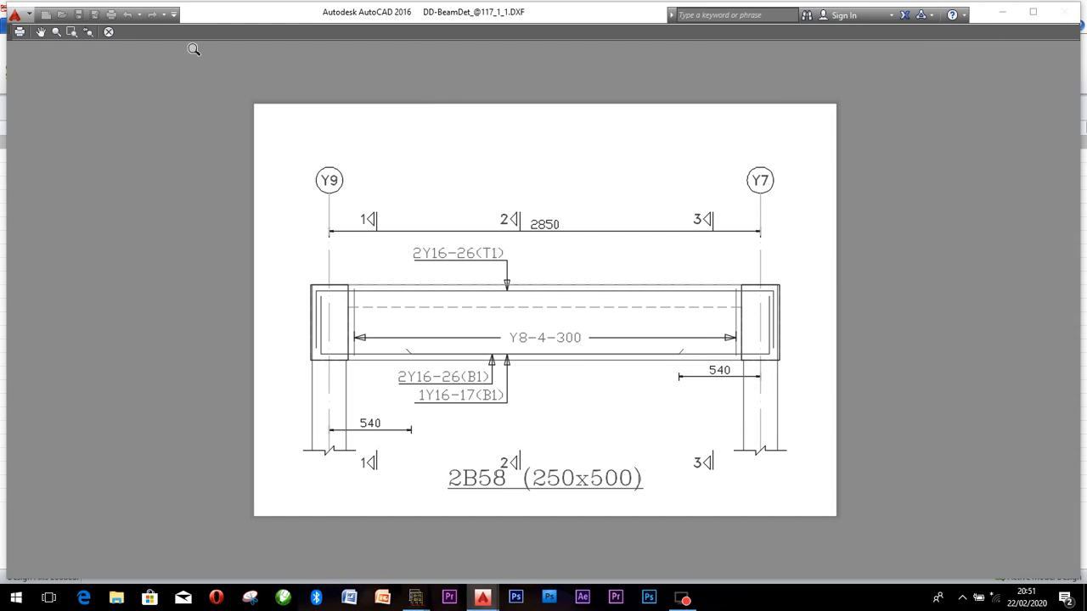
{"action": "left_click", "coordinate": [108, 32]}
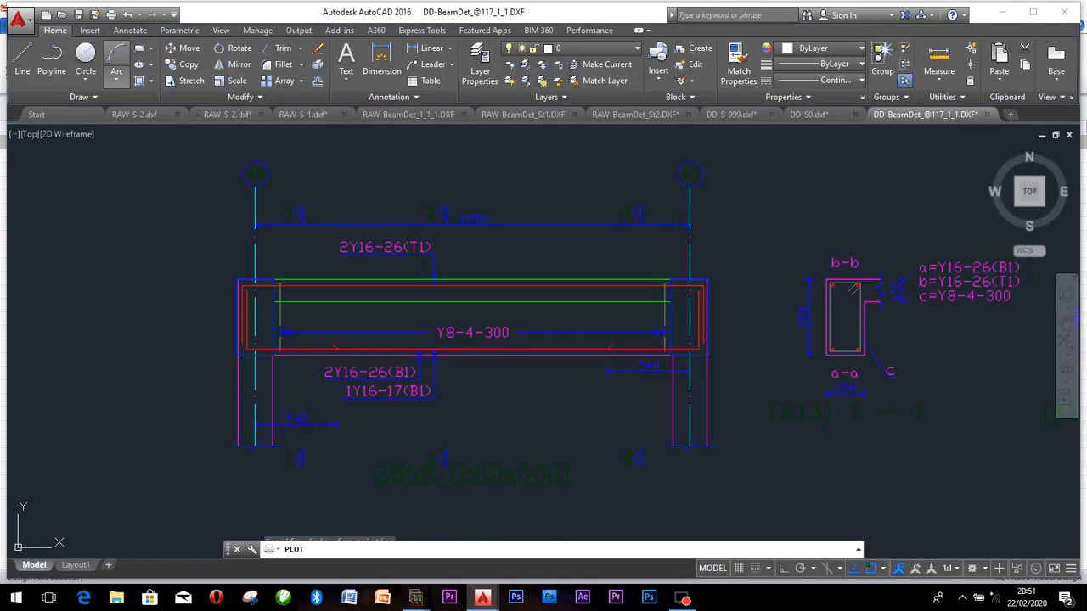
{"action": "left_click", "coordinate": [784, 112]}
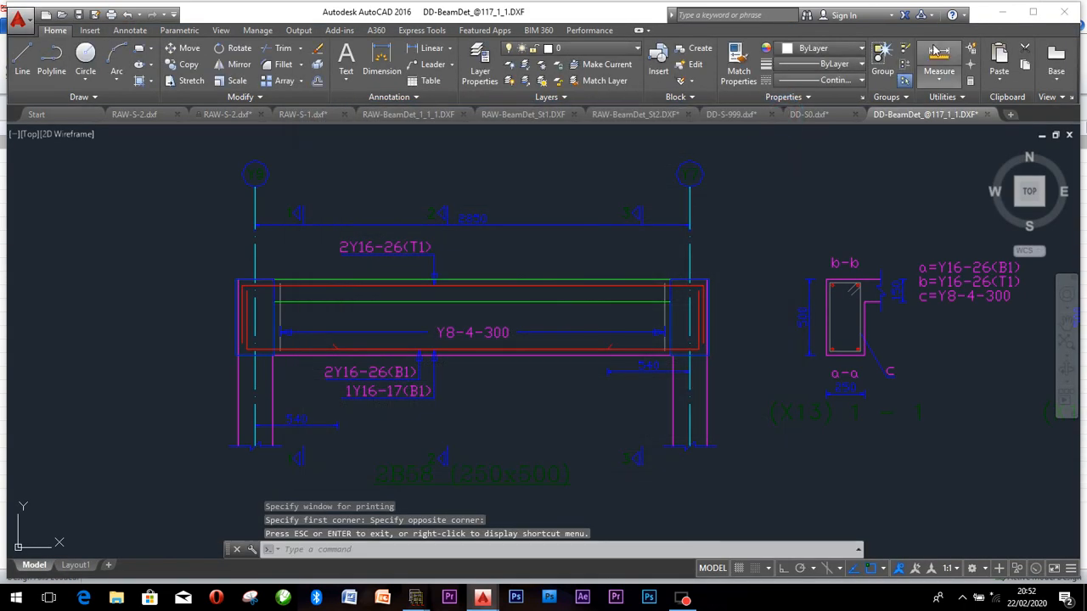
Step: Switch to Orion, dismiss the beam detail drawing arrangement and return to the building plan
{"action": "left_click", "coordinate": [1003, 11]}
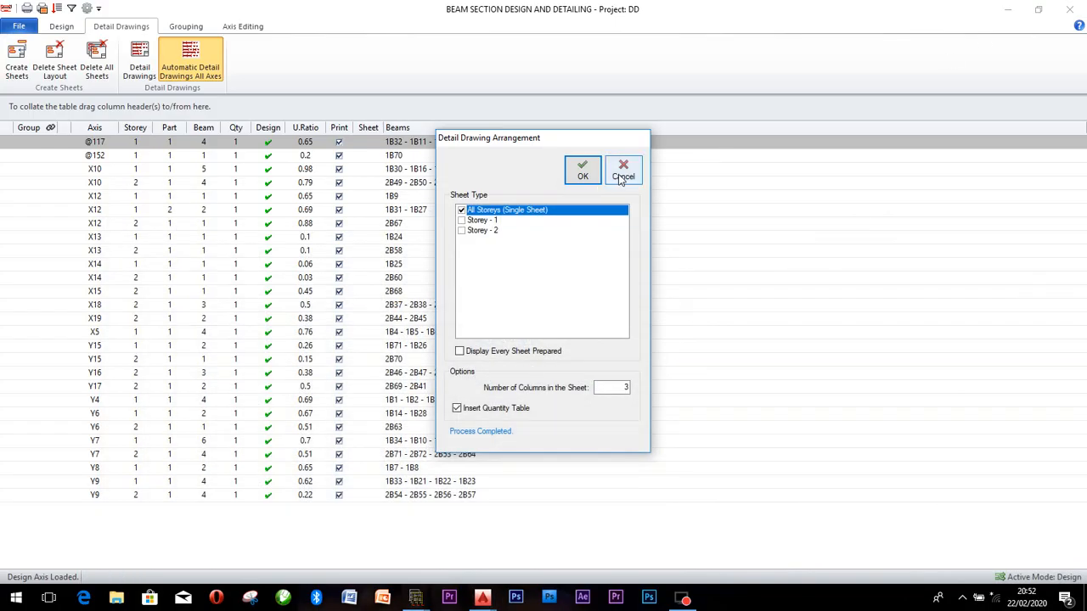
{"action": "left_click", "coordinate": [620, 176]}
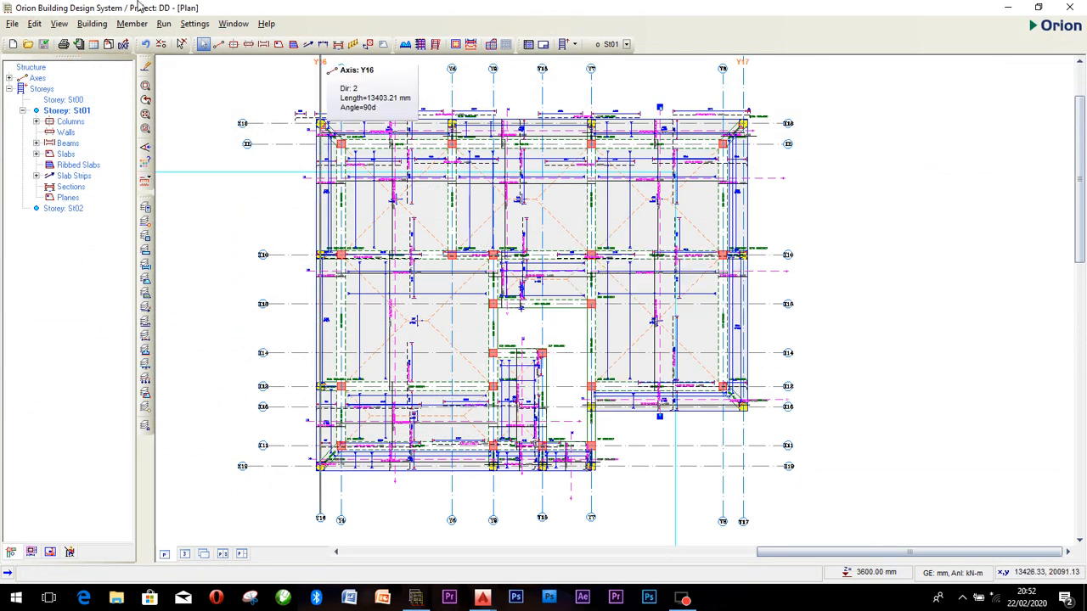
{"action": "left_click", "coordinate": [163, 23]}
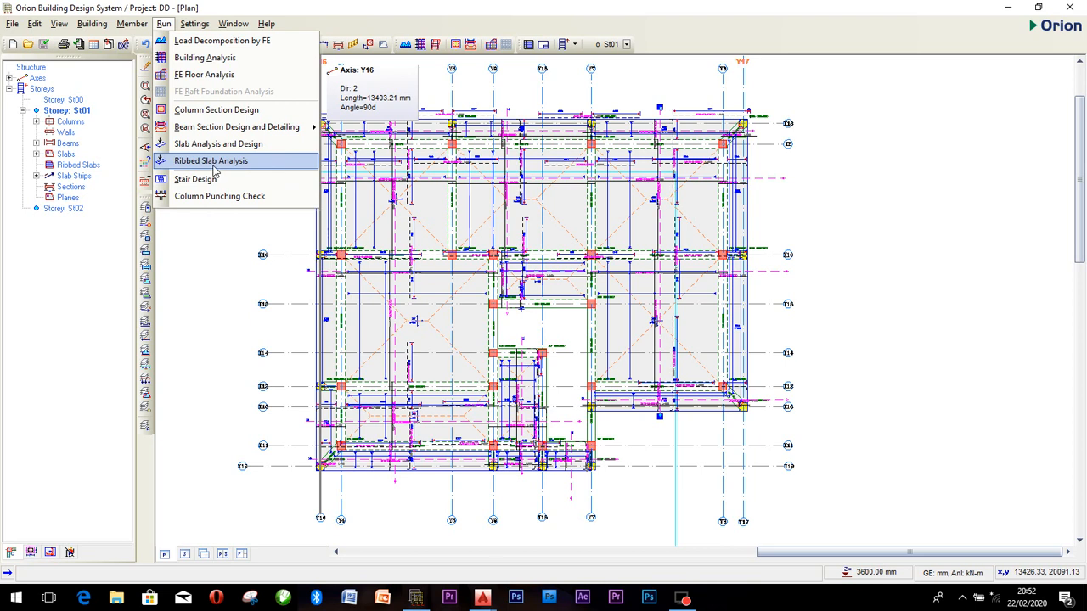
{"action": "left_click", "coordinate": [329, 24]}
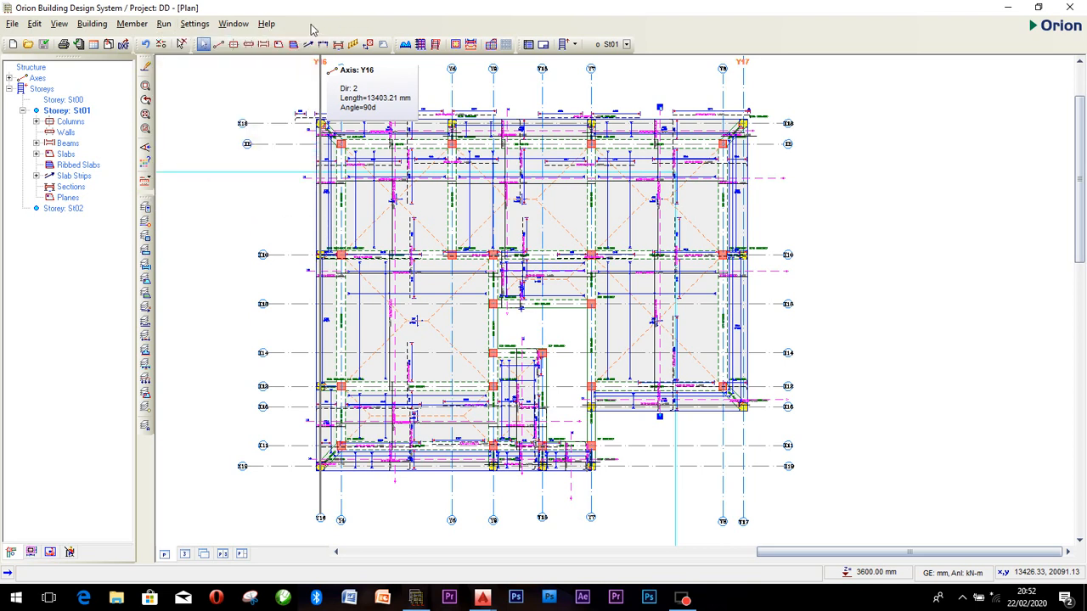
{"action": "double_click", "coordinate": [73, 100]}
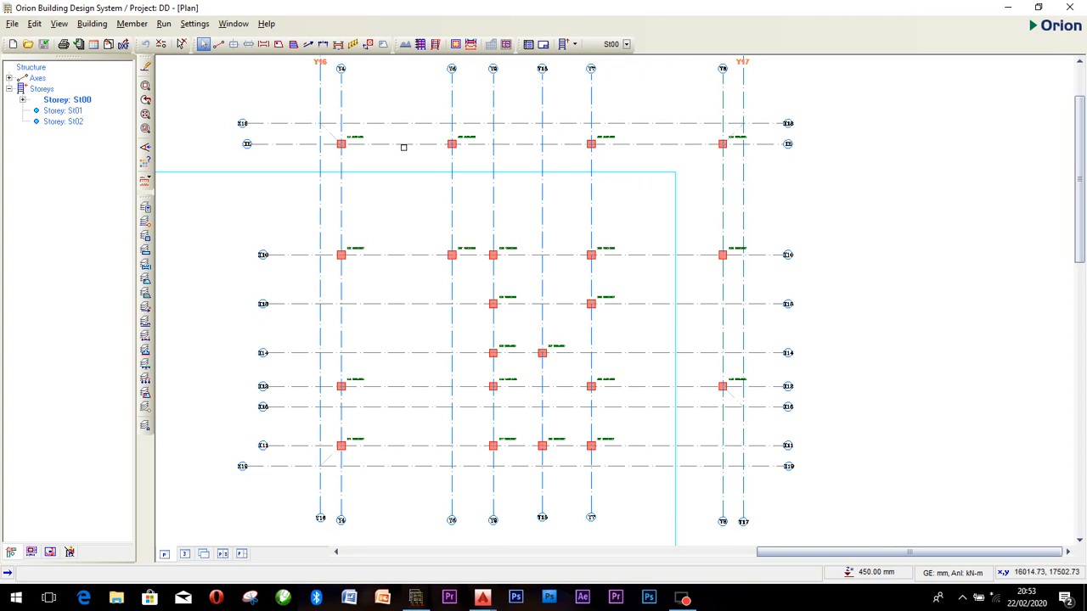
{"action": "left_click", "coordinate": [157, 28]}
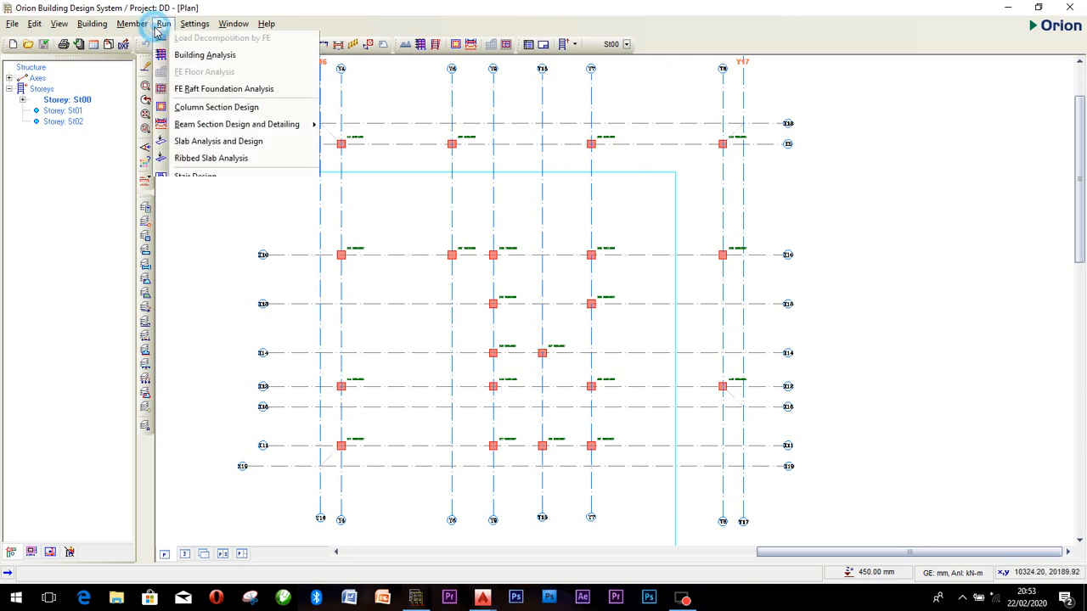
{"action": "left_click", "coordinate": [223, 146]}
{"action": "left_click", "coordinate": [415, 234]}
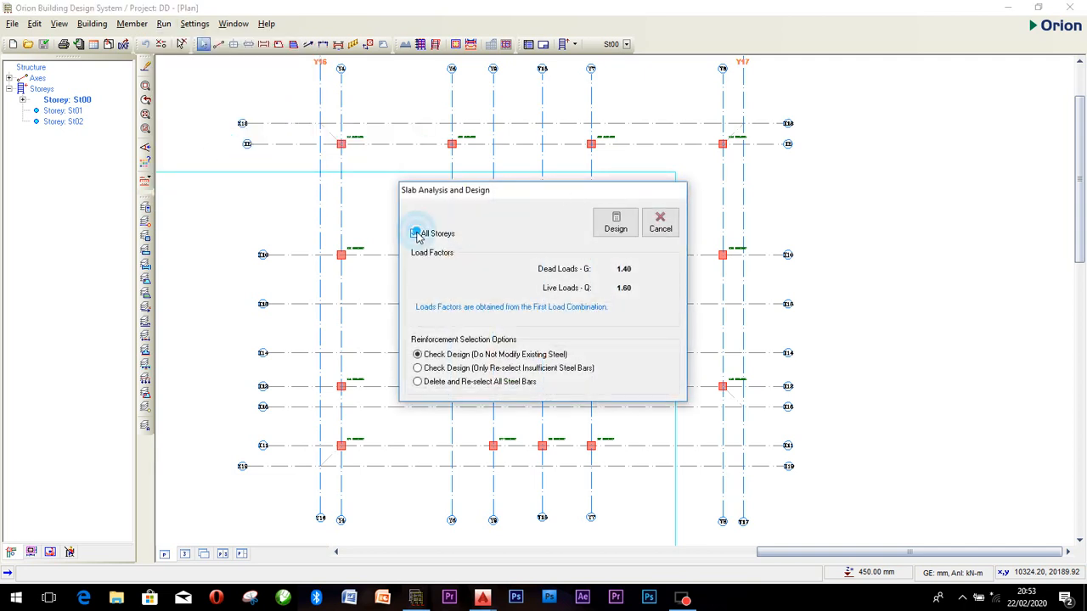
{"action": "left_click", "coordinate": [415, 234]}
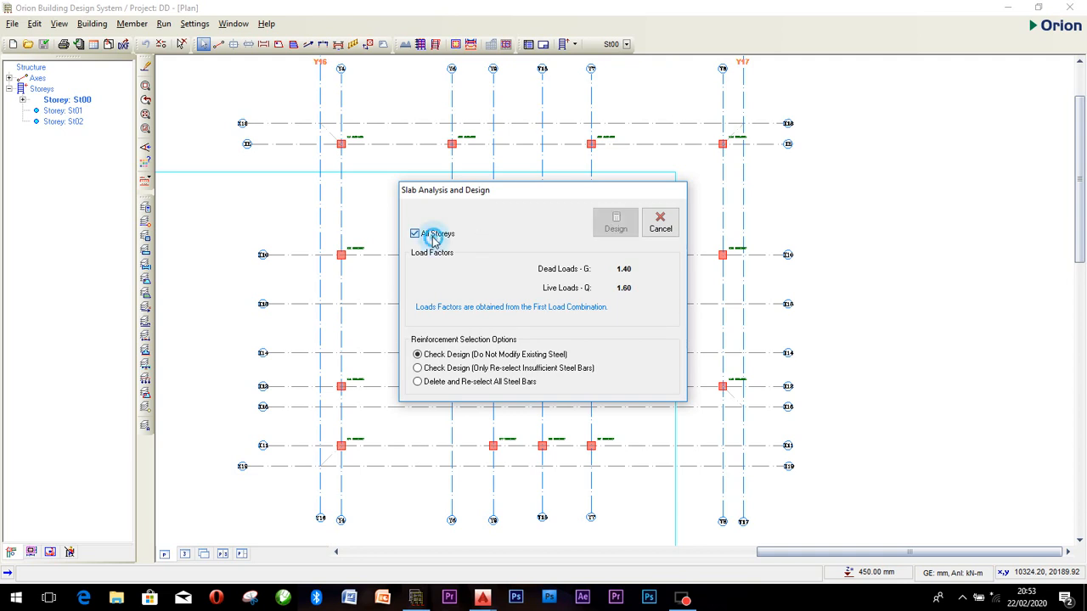
{"action": "left_click", "coordinate": [659, 222]}
Step: Open the storey St01 plan and run Slab Analysis and Design to produce the slab report
{"action": "left_click", "coordinate": [71, 112]}
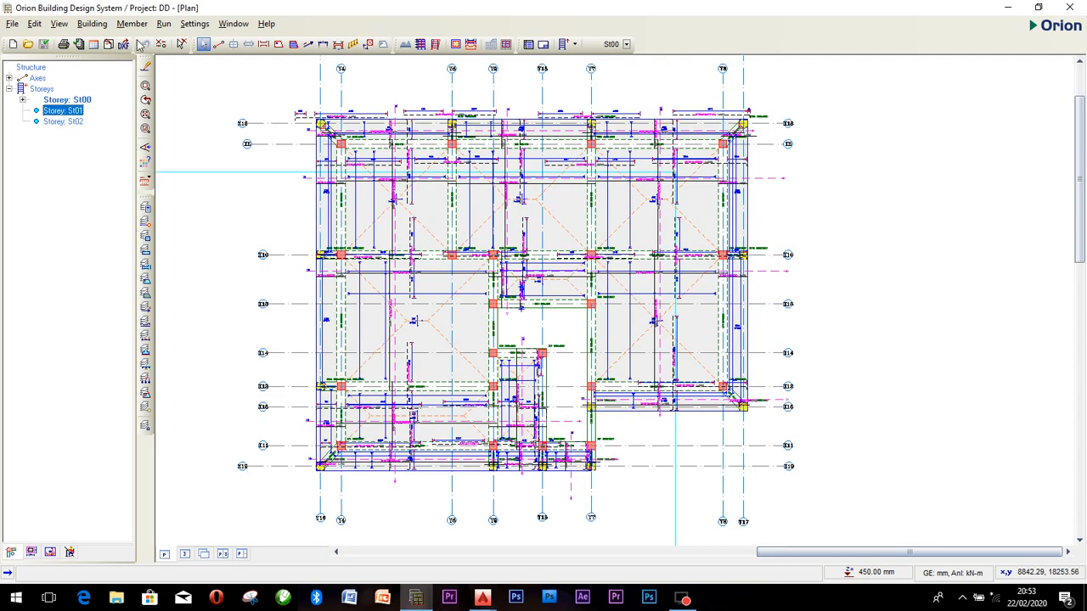
{"action": "left_click", "coordinate": [164, 24]}
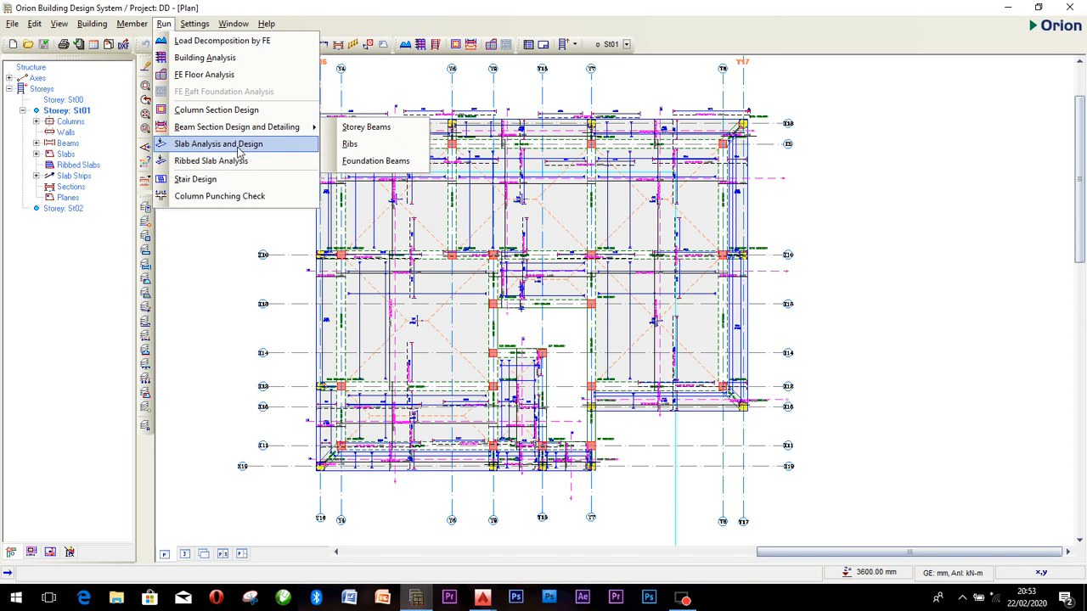
{"action": "left_click", "coordinate": [236, 145]}
{"action": "left_click", "coordinate": [615, 223]}
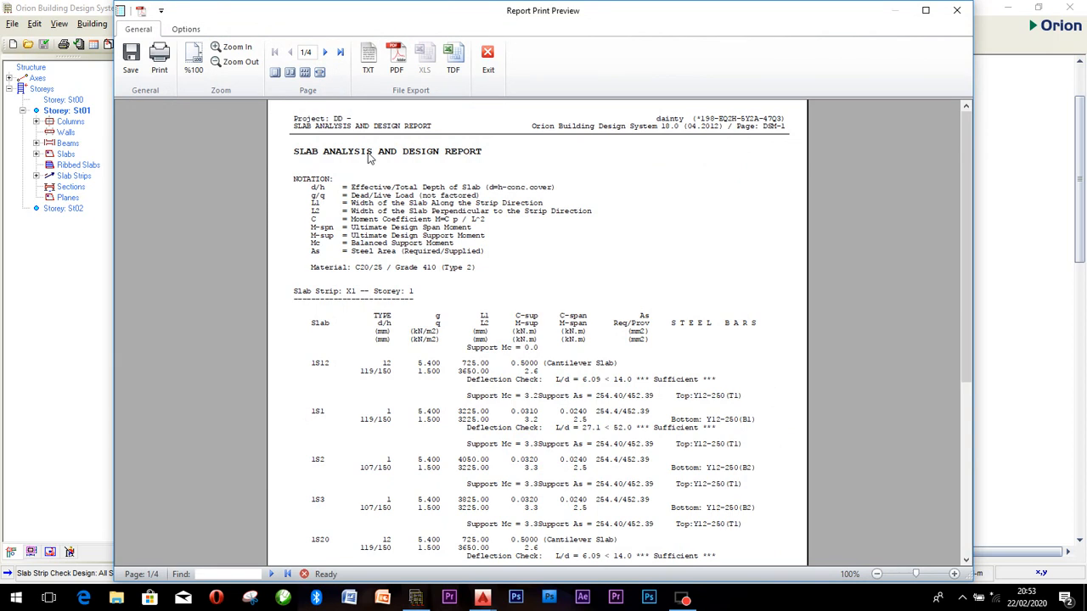
Step: Enlarge the slab report to 150% and read strips X1 and X2, checking moments, deflection checks, steel areas and bars
{"action": "left_click", "coordinate": [223, 50]}
{"action": "left_click", "coordinate": [223, 49]}
{"action": "left_click", "coordinate": [223, 50]}
{"action": "left_click", "coordinate": [224, 50]}
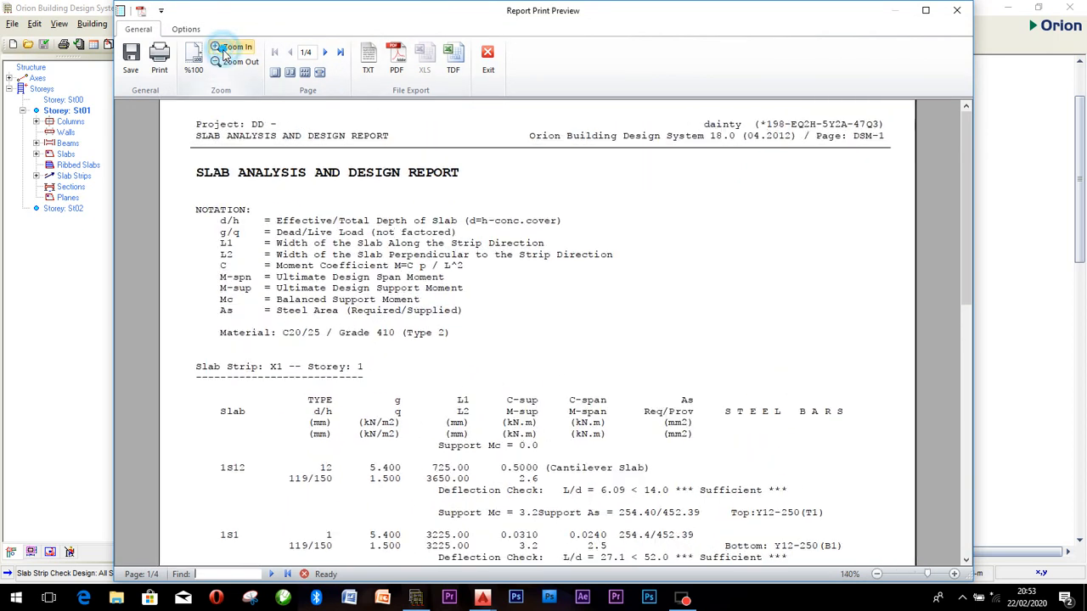
{"action": "left_click", "coordinate": [223, 49]}
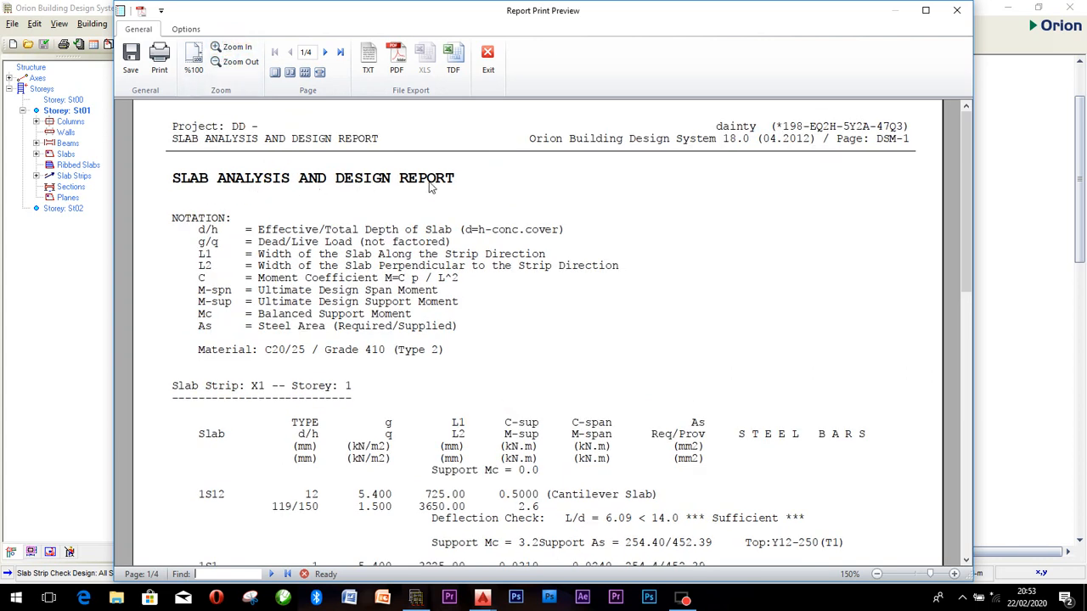
{"action": "scroll", "coordinate": [452, 188], "scroll_direction": "down", "scroll_amount": 4}
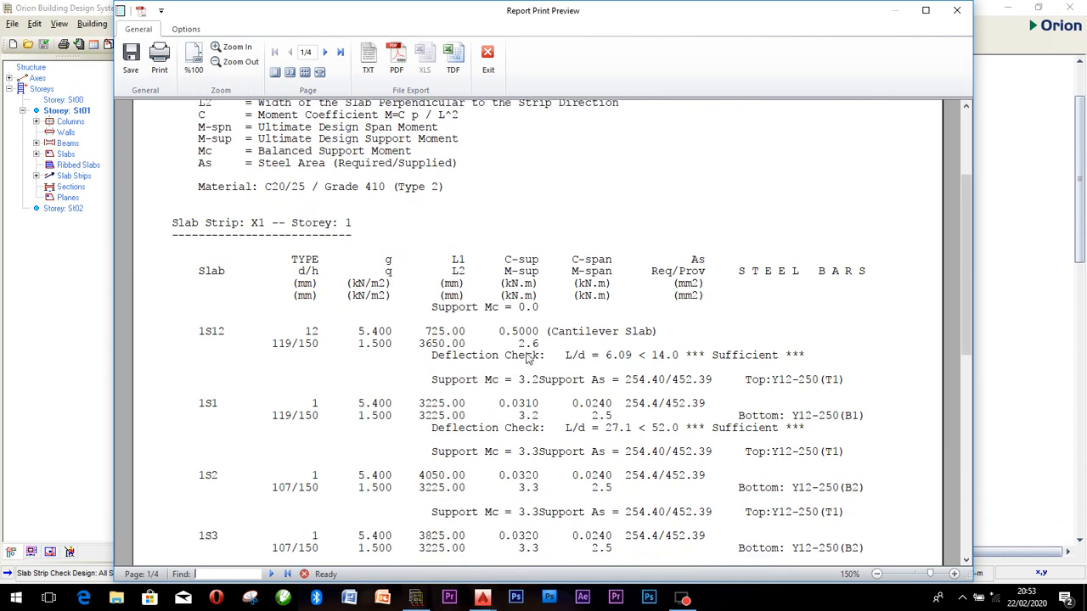
{"action": "scroll", "coordinate": [718, 366], "scroll_direction": "down", "scroll_amount": 5}
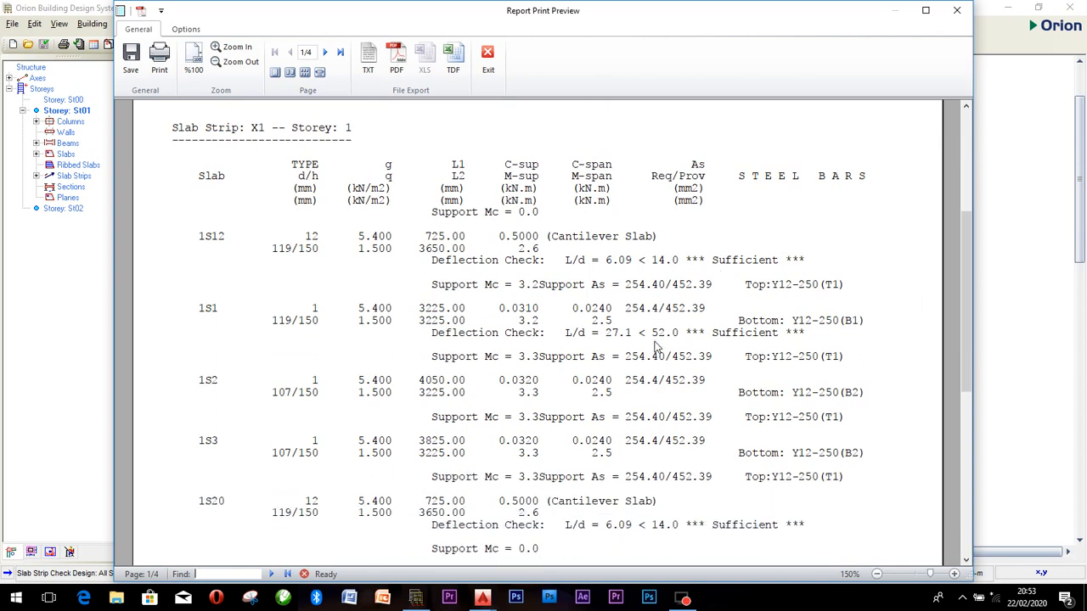
{"action": "scroll", "coordinate": [767, 268], "scroll_direction": "down", "scroll_amount": 2}
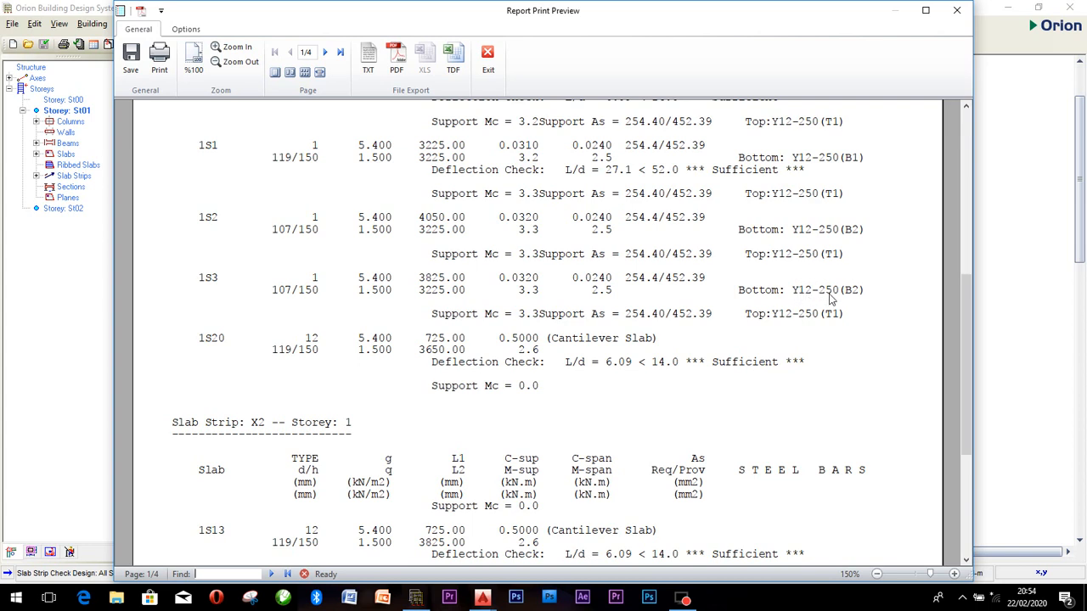
{"action": "scroll", "coordinate": [815, 307], "scroll_direction": "down", "scroll_amount": 2}
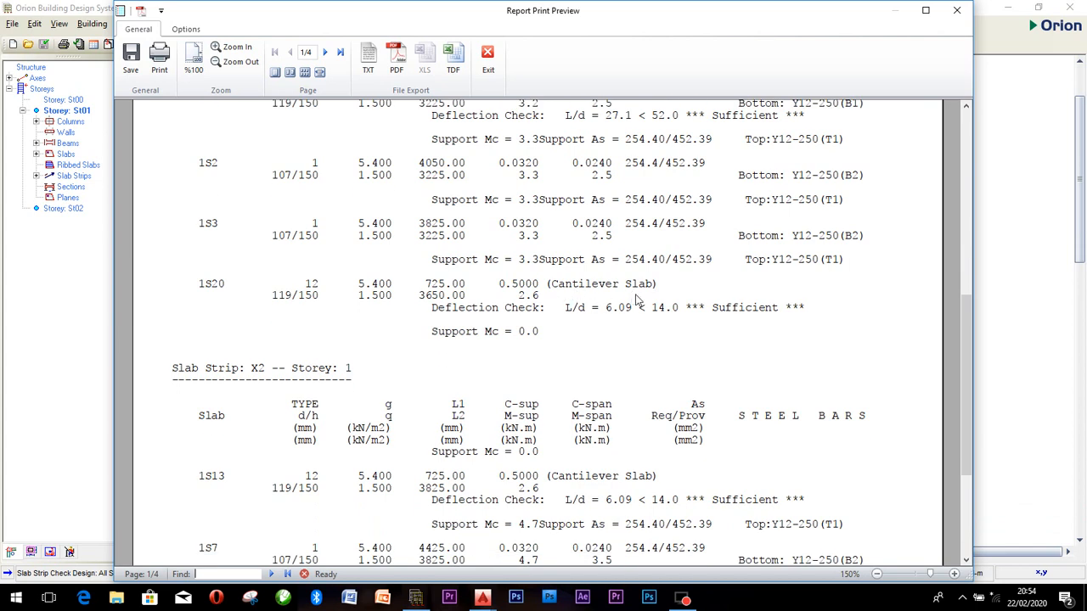
{"action": "scroll", "coordinate": [419, 334], "scroll_direction": "down", "scroll_amount": 4}
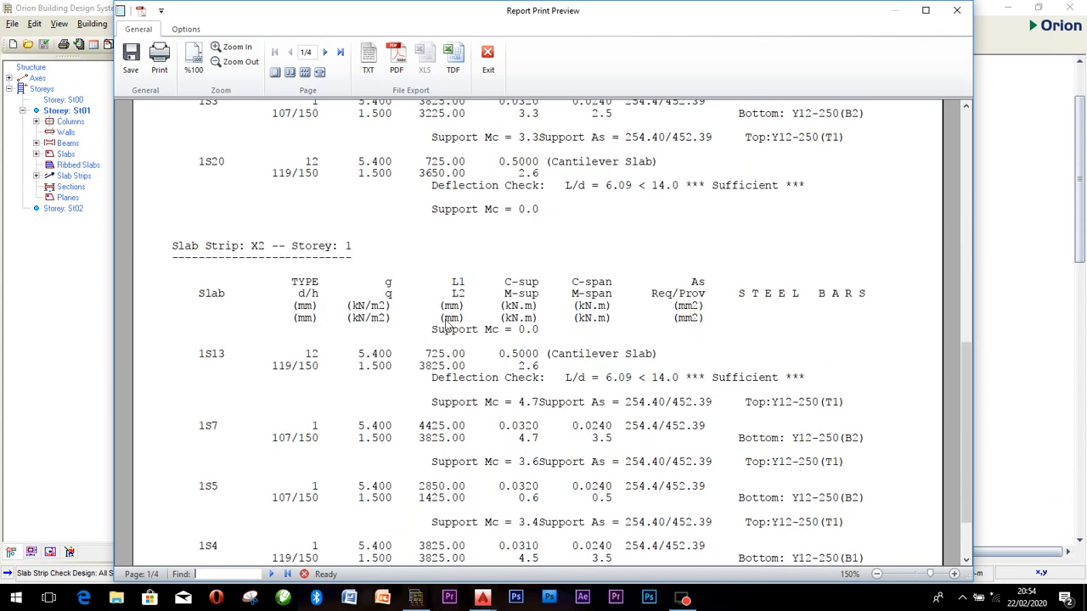
Step: Read the remaining slab strips in the report, from X2 through Y7, and close the report and the slab design
{"action": "scroll", "coordinate": [480, 320], "scroll_direction": "down", "scroll_amount": 15}
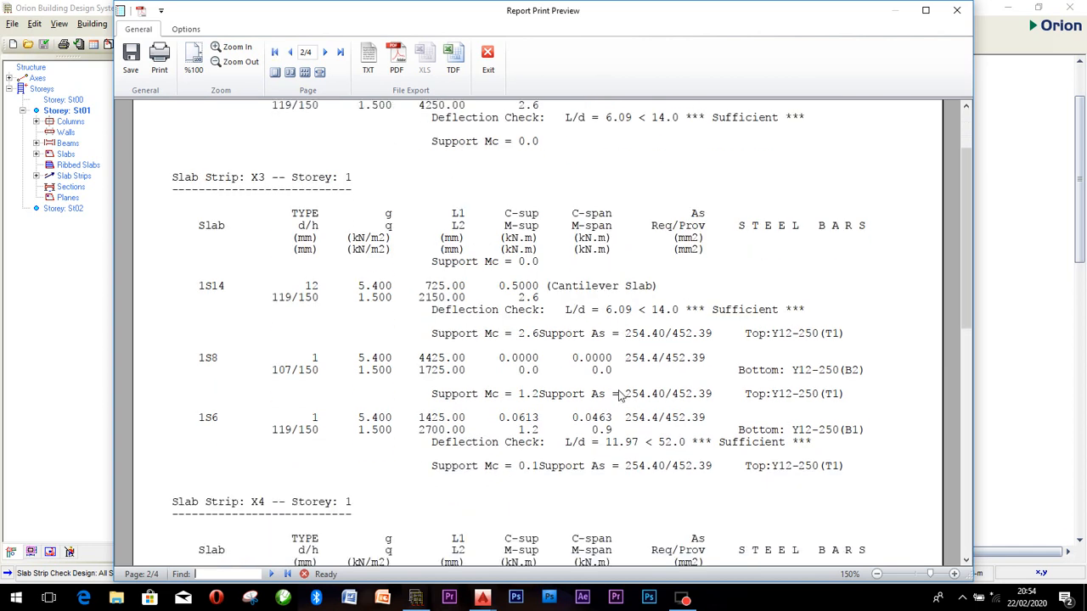
{"action": "scroll", "coordinate": [620, 314], "scroll_direction": "down", "scroll_amount": 12}
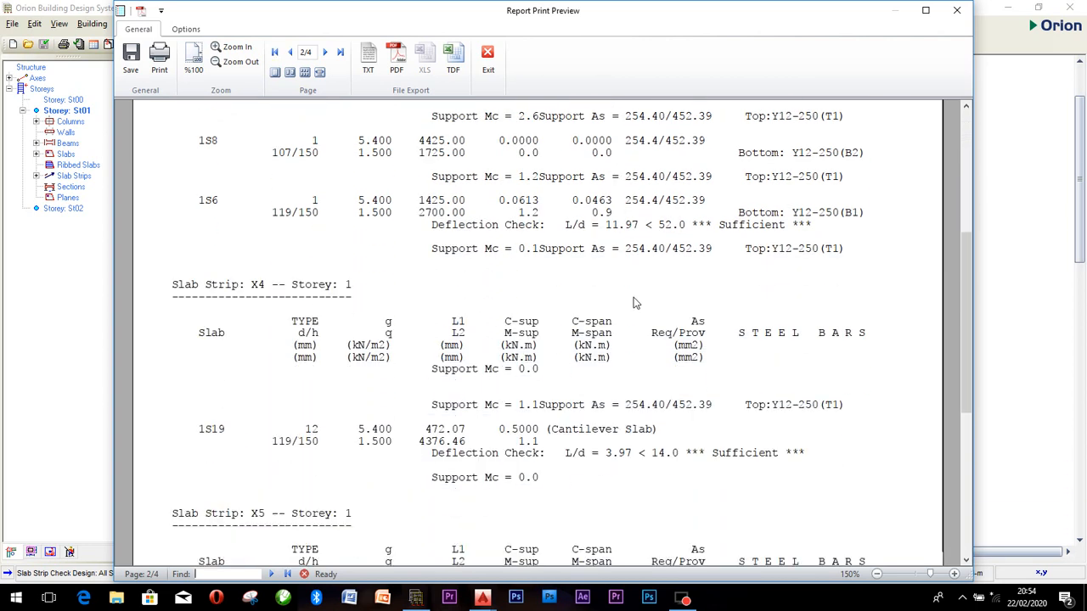
{"action": "scroll", "coordinate": [620, 311], "scroll_direction": "down", "scroll_amount": 20}
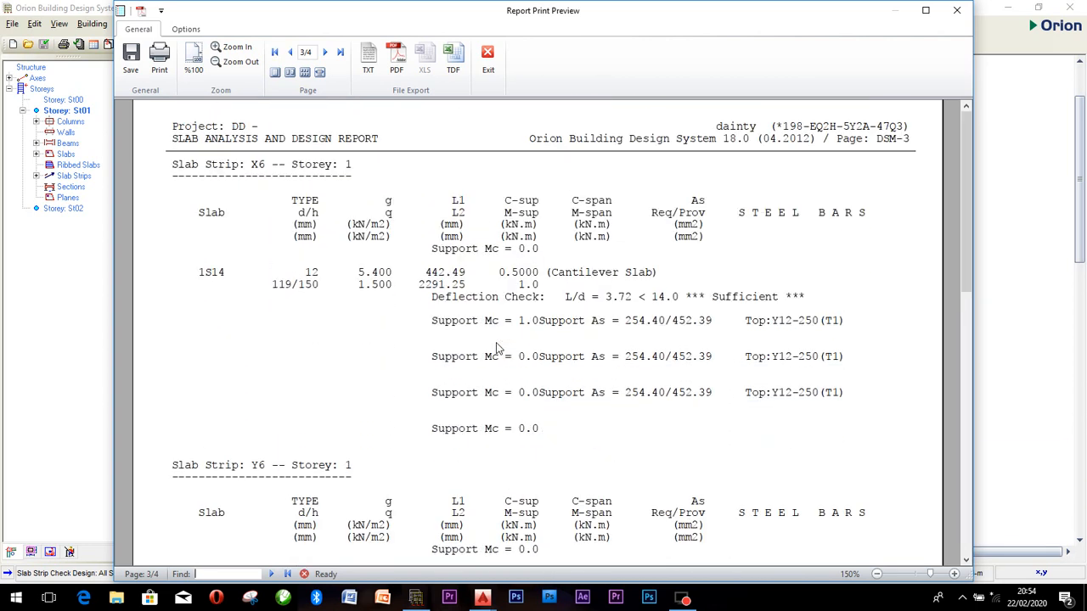
{"action": "scroll", "coordinate": [499, 350], "scroll_direction": "down", "scroll_amount": 2}
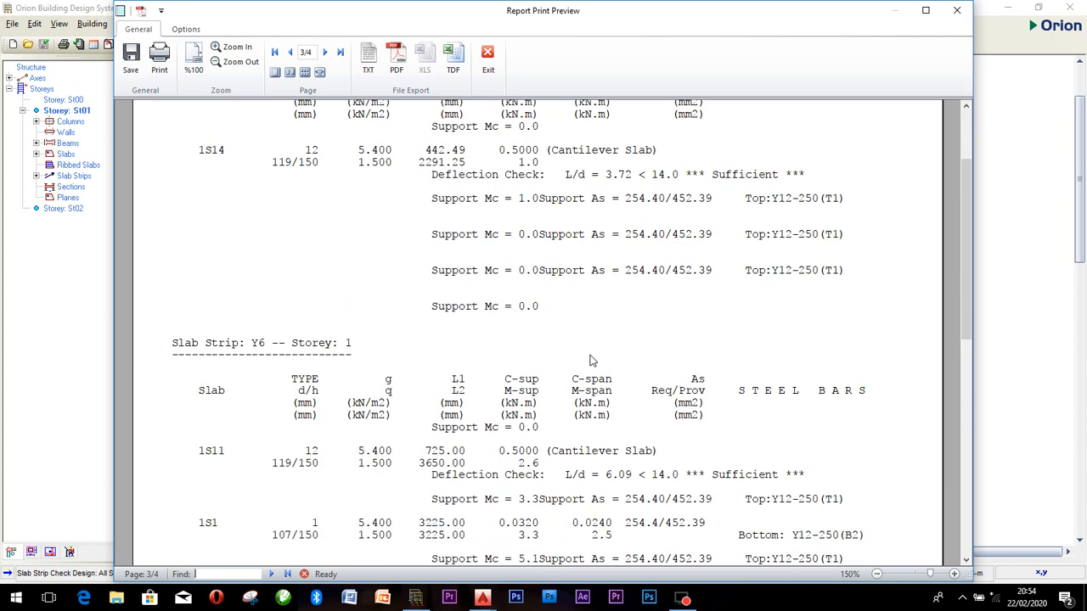
{"action": "scroll", "coordinate": [591, 361], "scroll_direction": "down", "scroll_amount": 10}
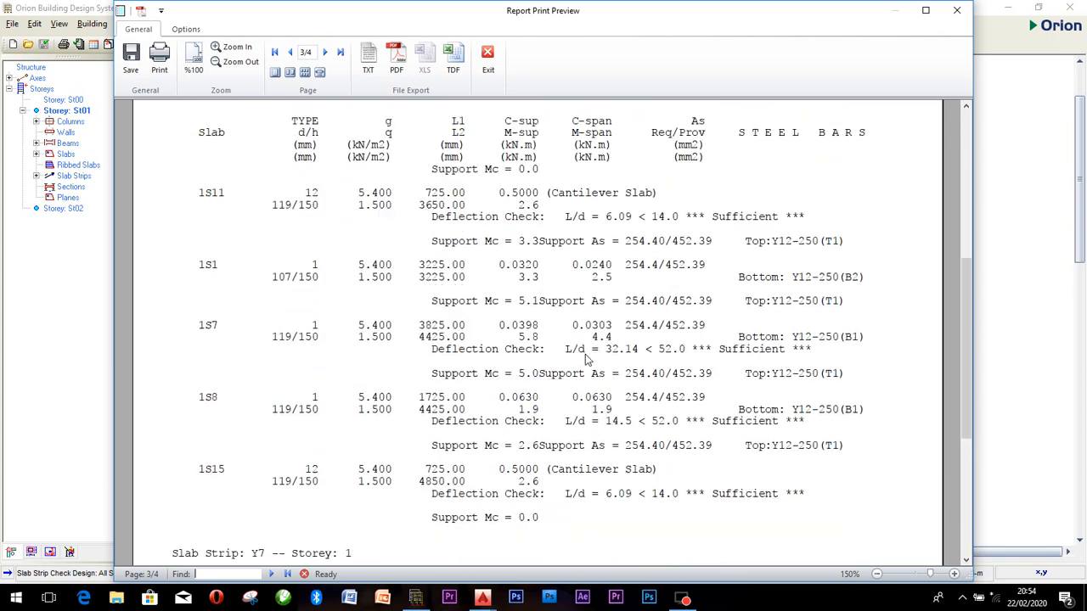
{"action": "scroll", "coordinate": [526, 278], "scroll_direction": "down", "scroll_amount": 5}
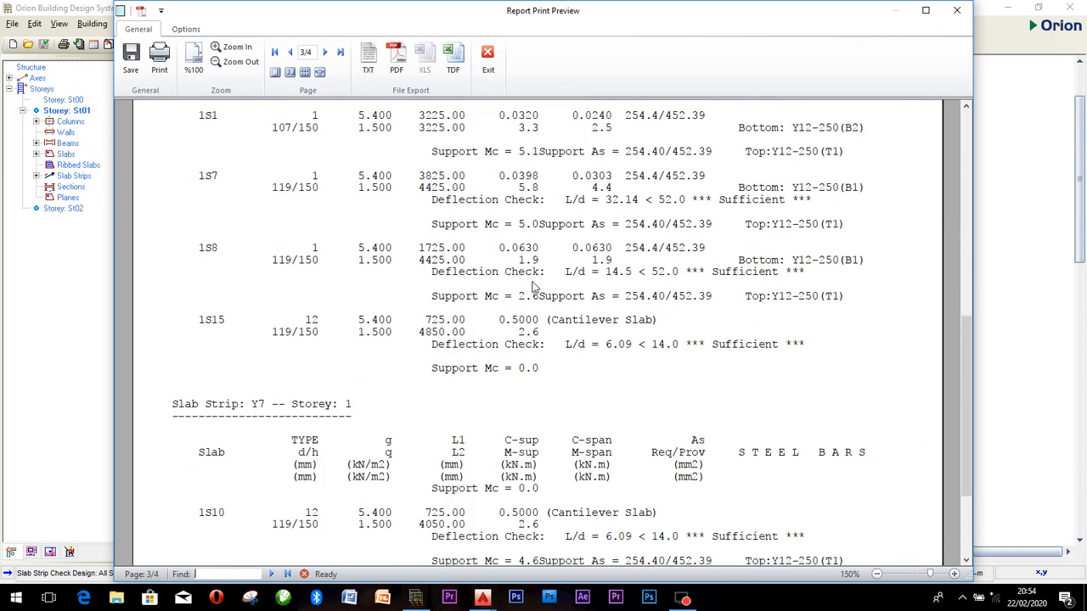
{"action": "scroll", "coordinate": [533, 261], "scroll_direction": "up", "scroll_amount": 2}
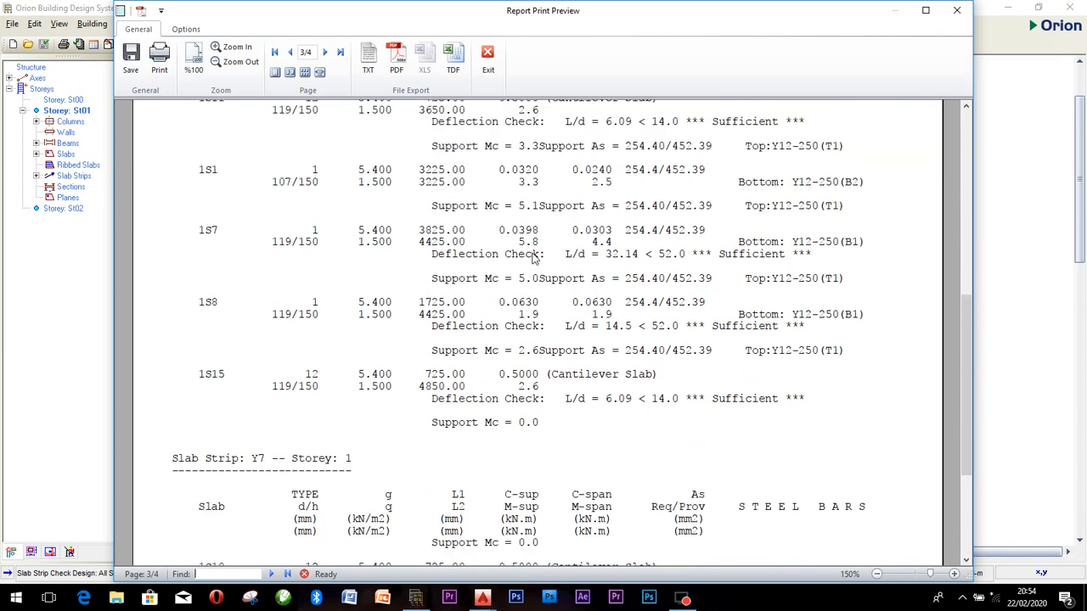
{"action": "scroll", "coordinate": [552, 255], "scroll_direction": "up", "scroll_amount": 10}
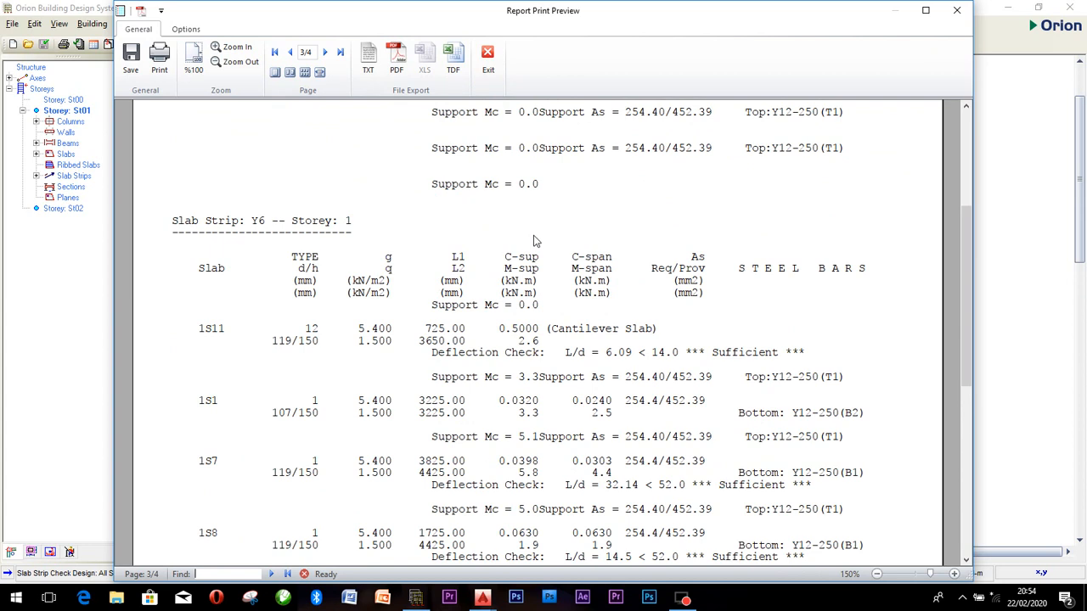
{"action": "scroll", "coordinate": [534, 241], "scroll_direction": "up", "scroll_amount": 4}
{"action": "left_click", "coordinate": [488, 58]}
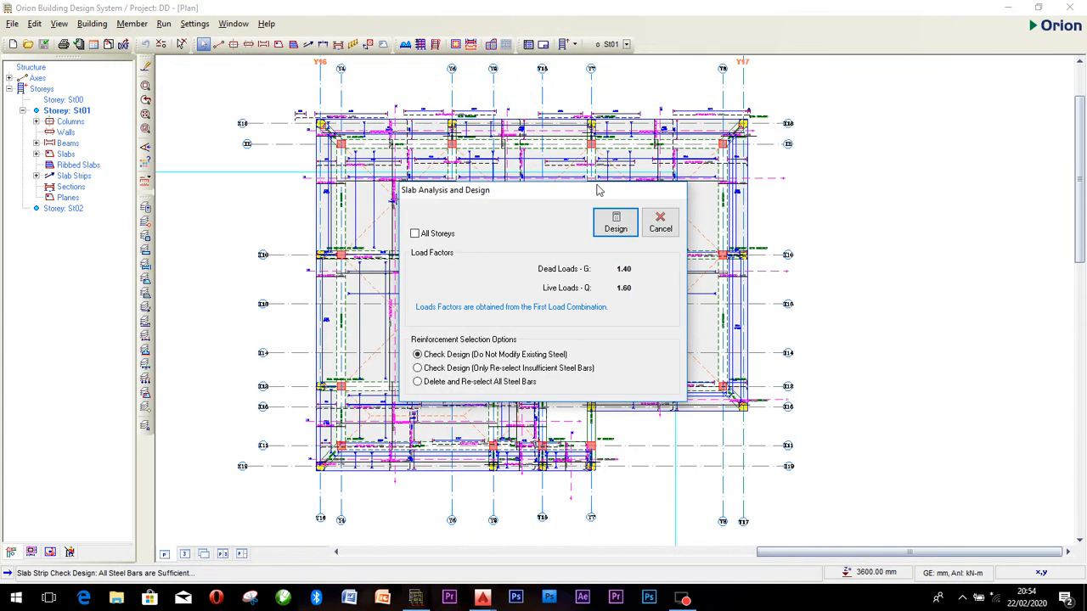
{"action": "left_click", "coordinate": [652, 221]}
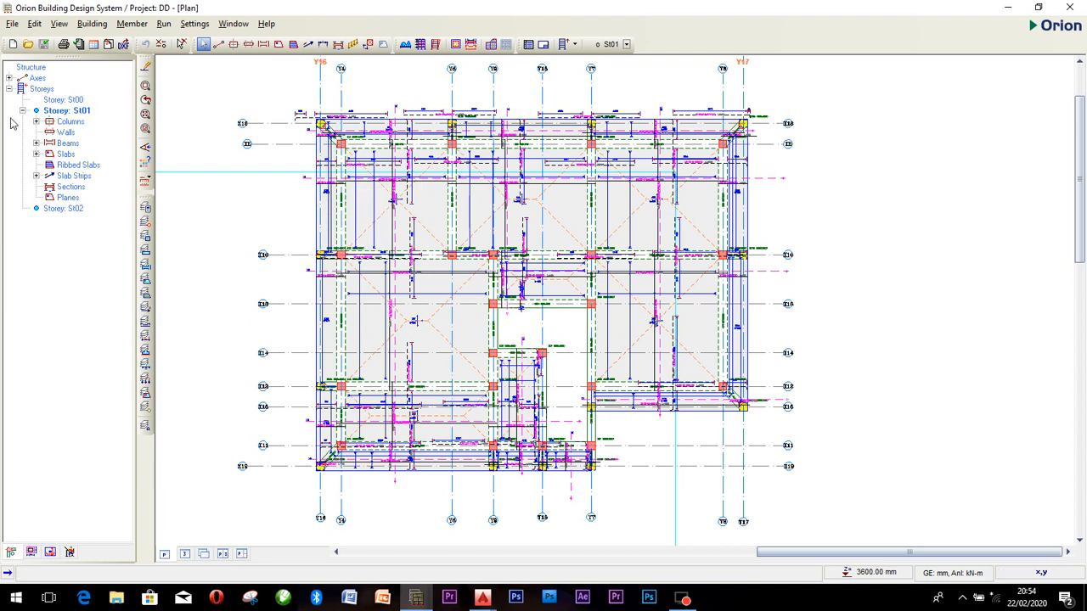
Step: Start the FE floor mesh and analysis for storey St01, replacing the existing FE model and continuing despite the slab stiffness warning
{"action": "left_click", "coordinate": [308, 43]}
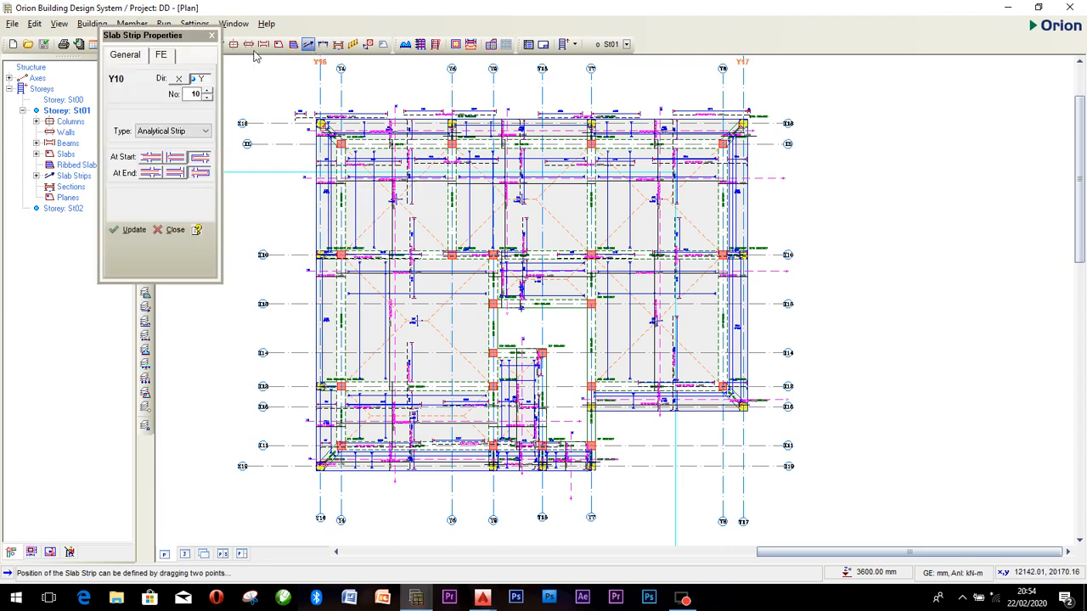
{"action": "left_click", "coordinate": [212, 36]}
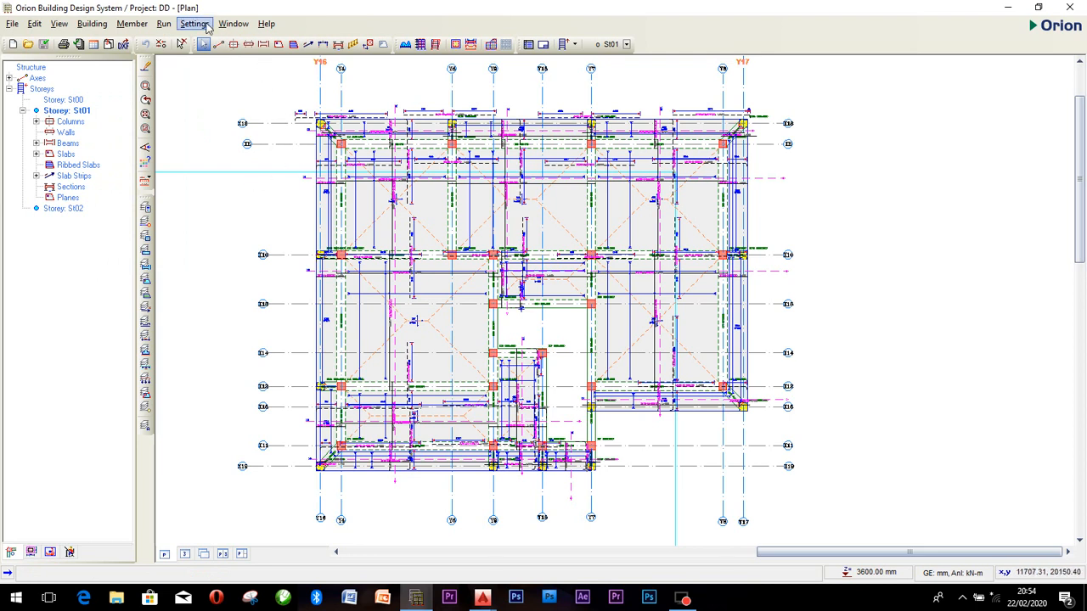
{"action": "left_click", "coordinate": [167, 24]}
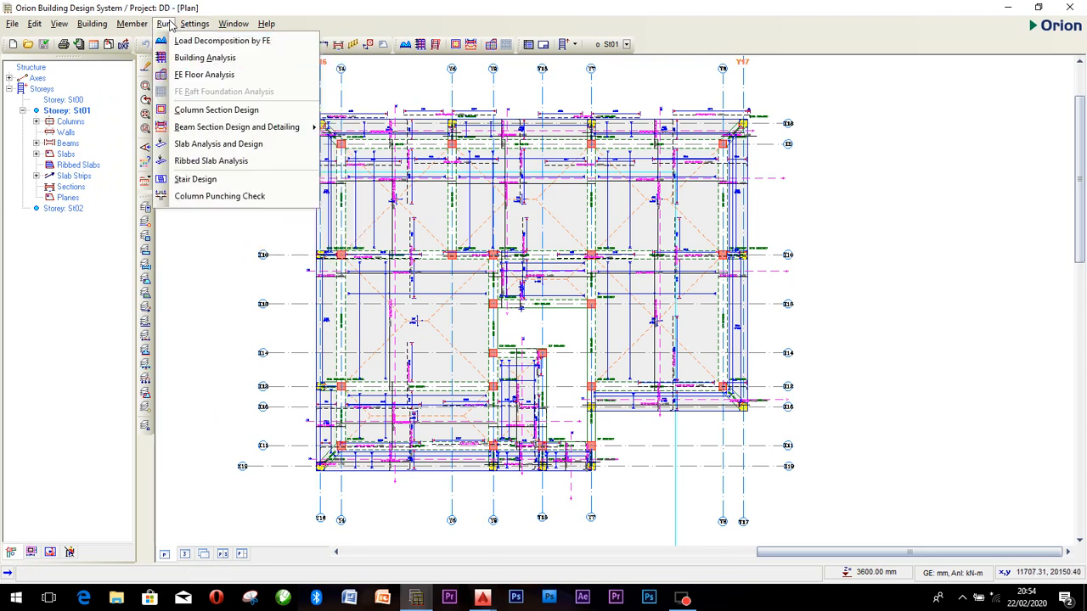
{"action": "left_click", "coordinate": [198, 75]}
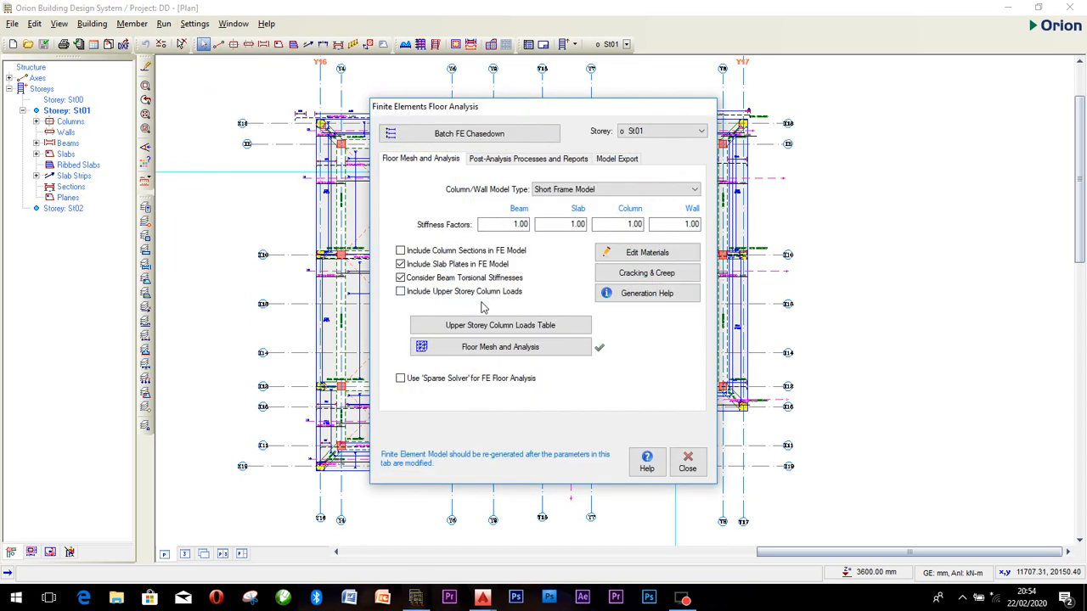
{"action": "left_click", "coordinate": [512, 350]}
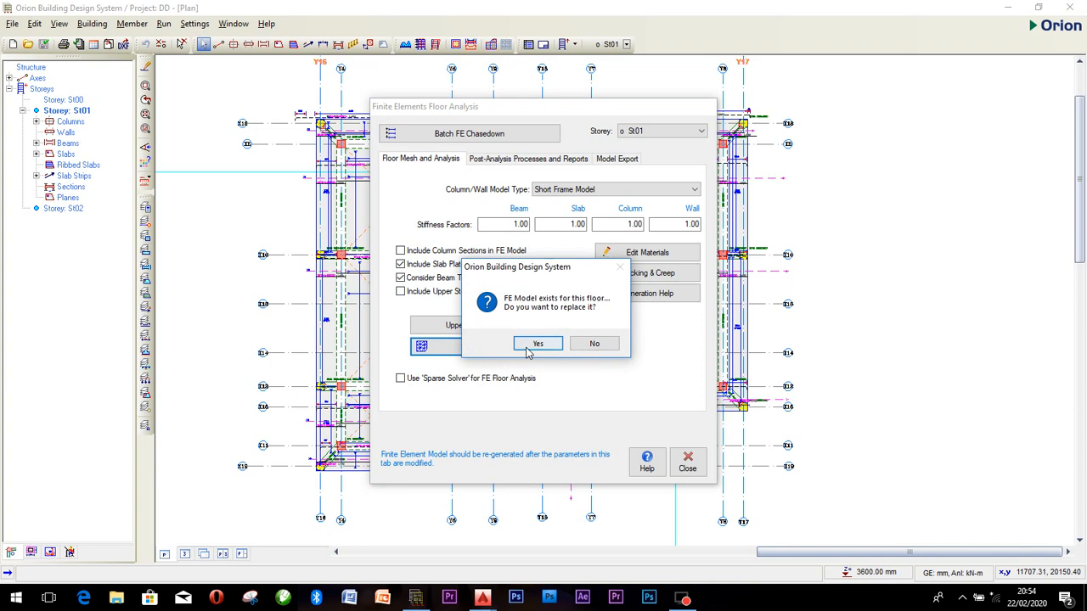
{"action": "left_click", "coordinate": [531, 345]}
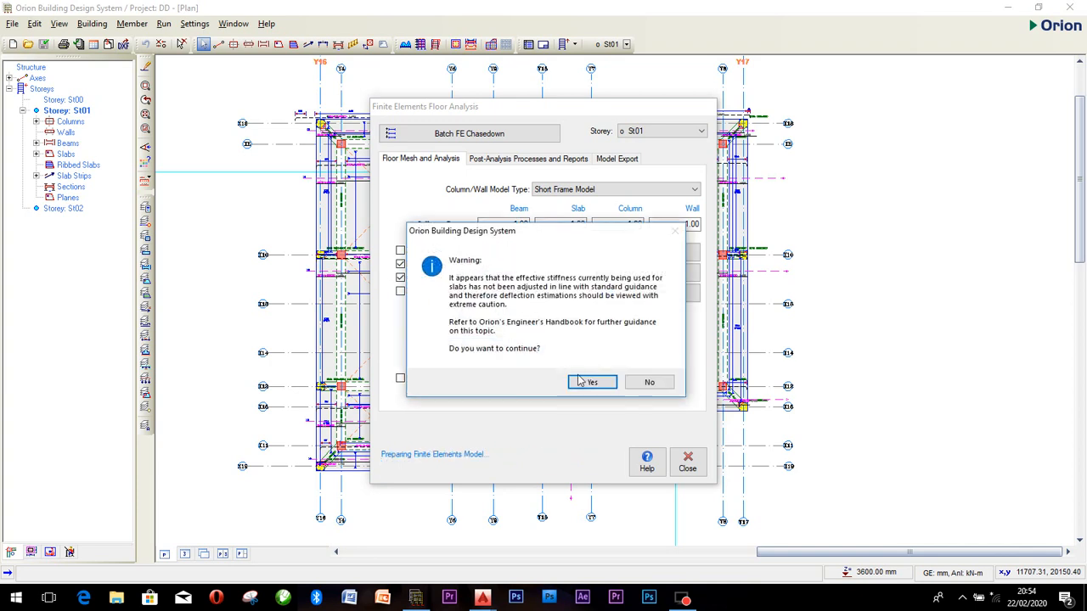
{"action": "left_click", "coordinate": [580, 379]}
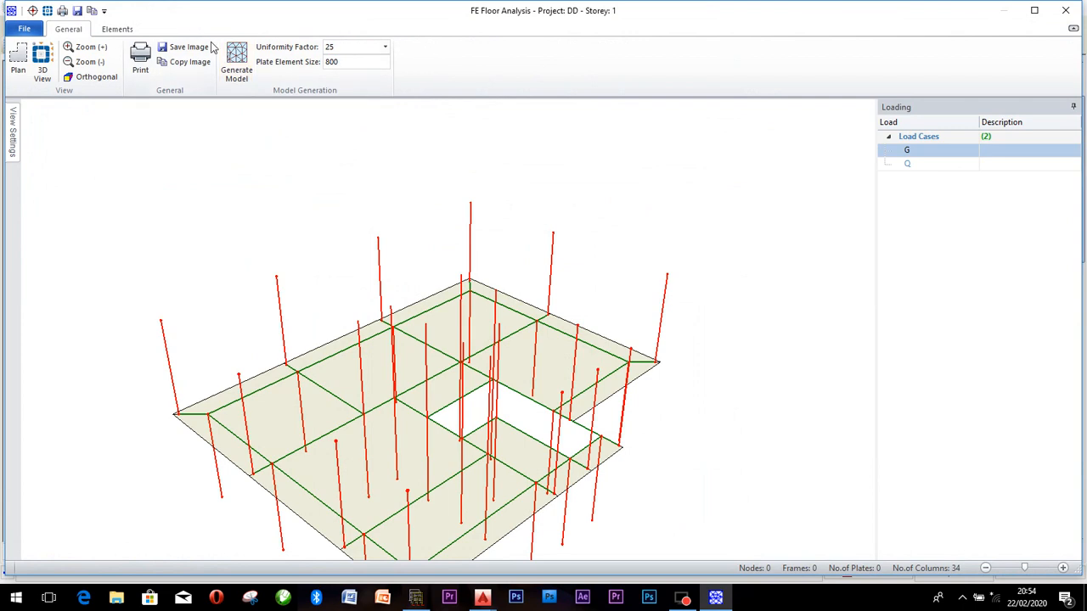
Step: Generate the finite element mesh of the St01 floor and close the FE floor analysis
{"action": "left_click", "coordinate": [228, 61]}
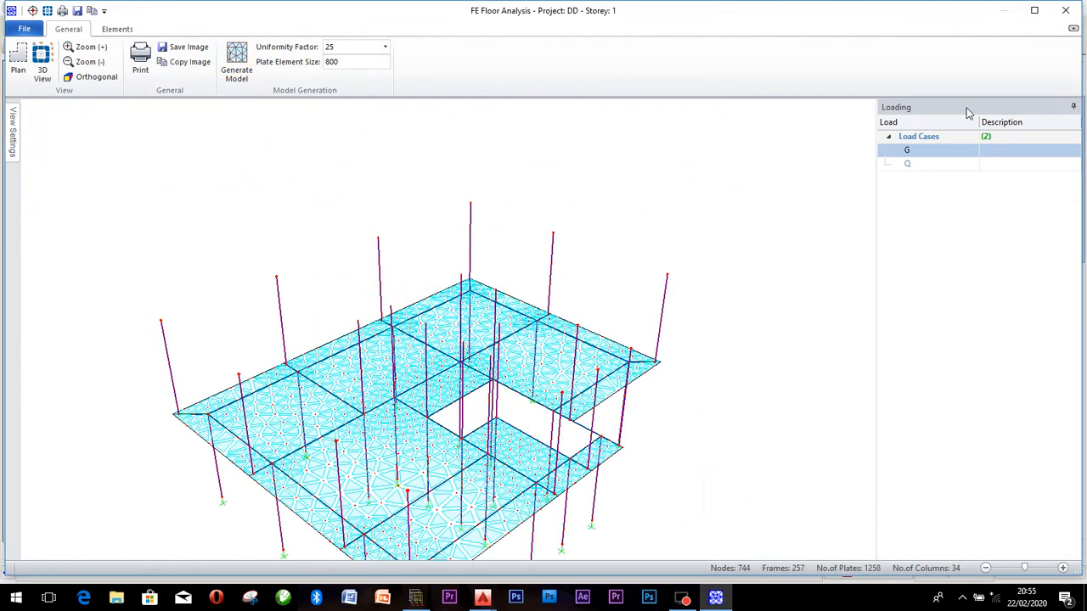
{"action": "left_click", "coordinate": [1066, 10]}
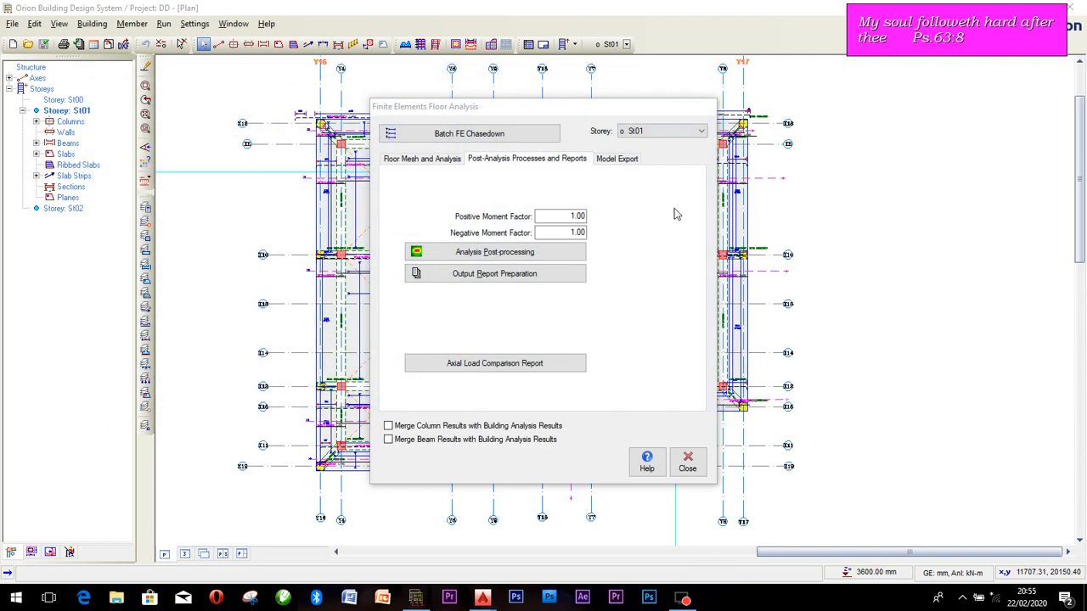
{"action": "left_click", "coordinate": [686, 461]}
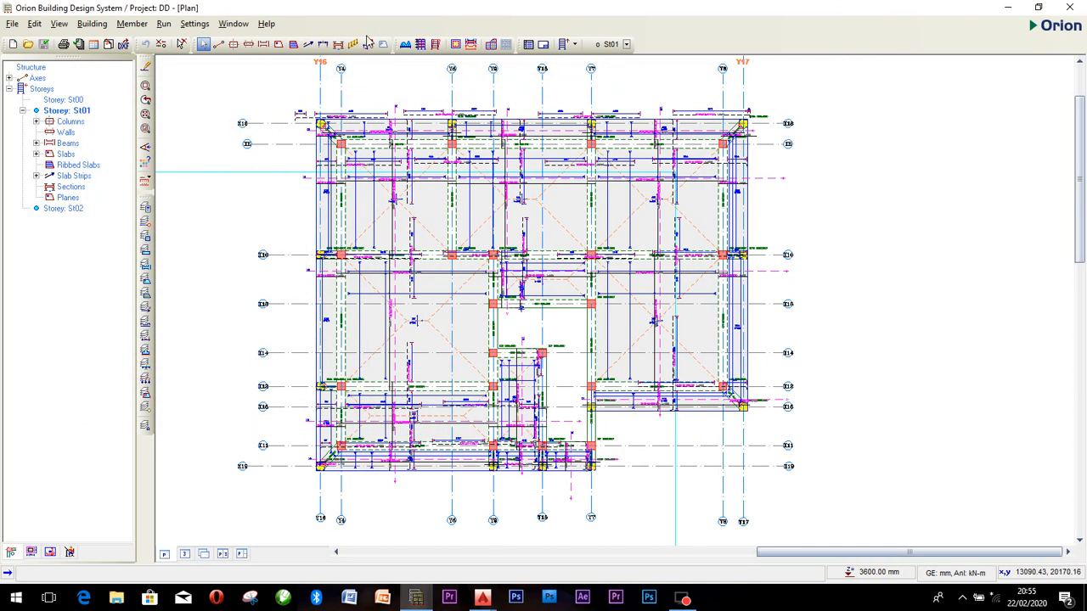
Step: Review the analysis and reinforcement design options of the Building Analysis and close it without starting a run
{"action": "left_click", "coordinate": [419, 44]}
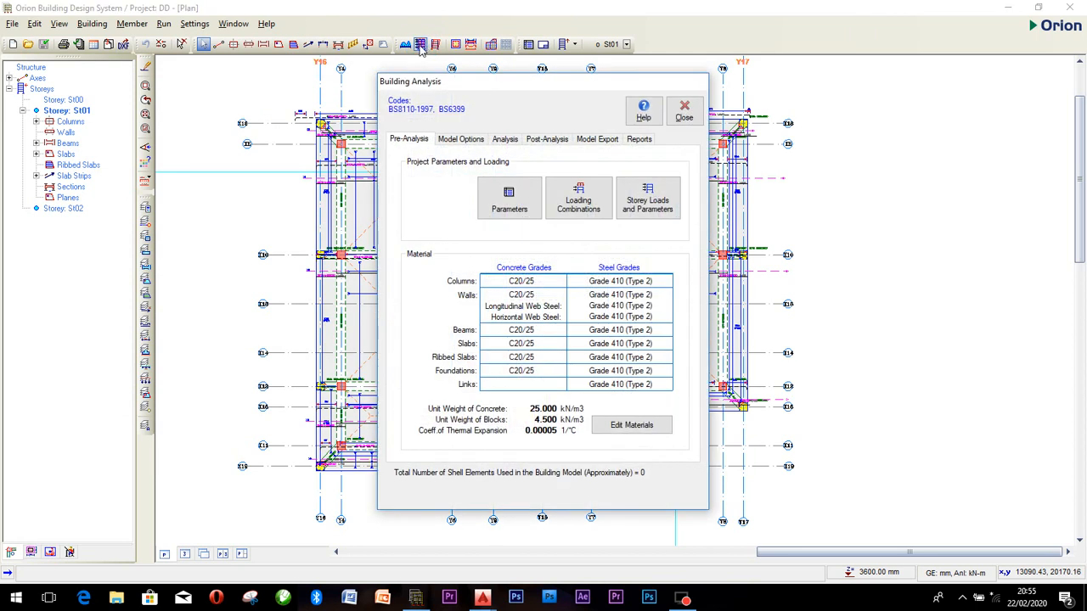
{"action": "left_click", "coordinate": [506, 140]}
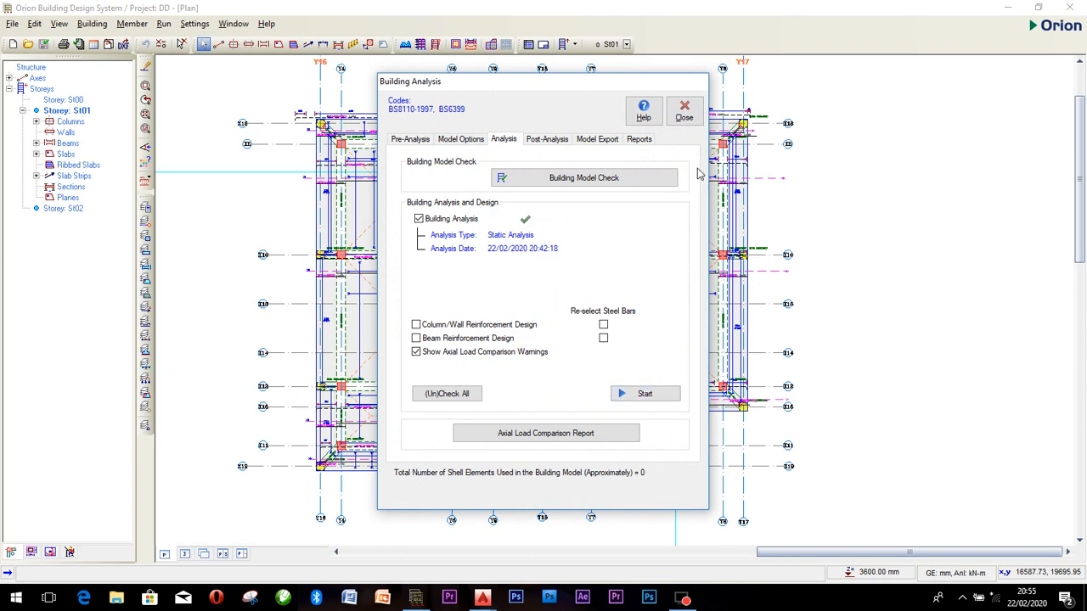
{"action": "left_click", "coordinate": [690, 115]}
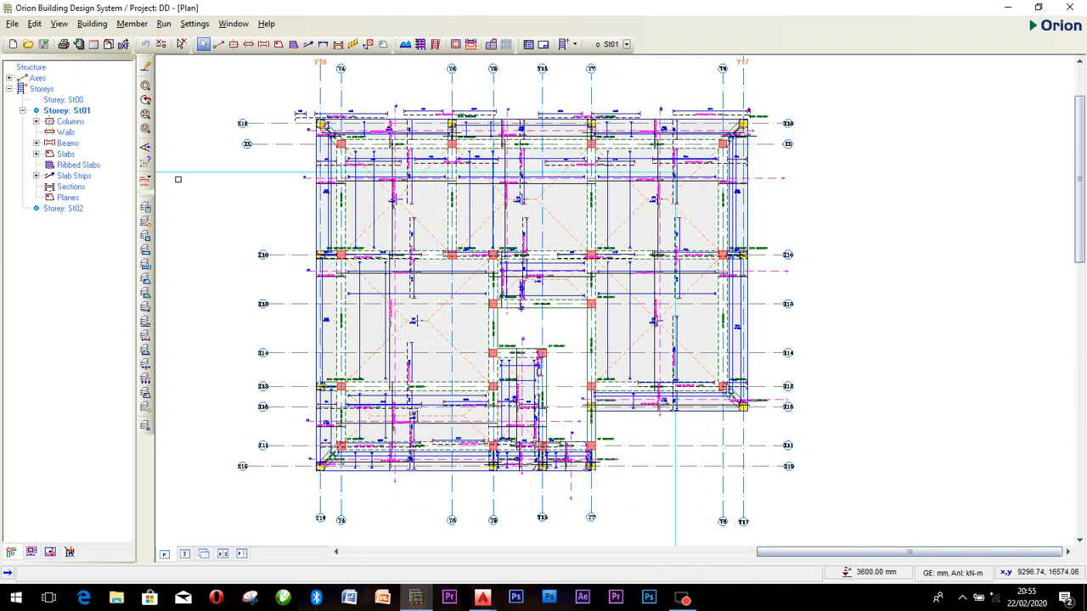
Step: Review the concrete grades, steel grades and bar sizes in the building's materials and recheck the analysis options
{"action": "left_click", "coordinate": [420, 47]}
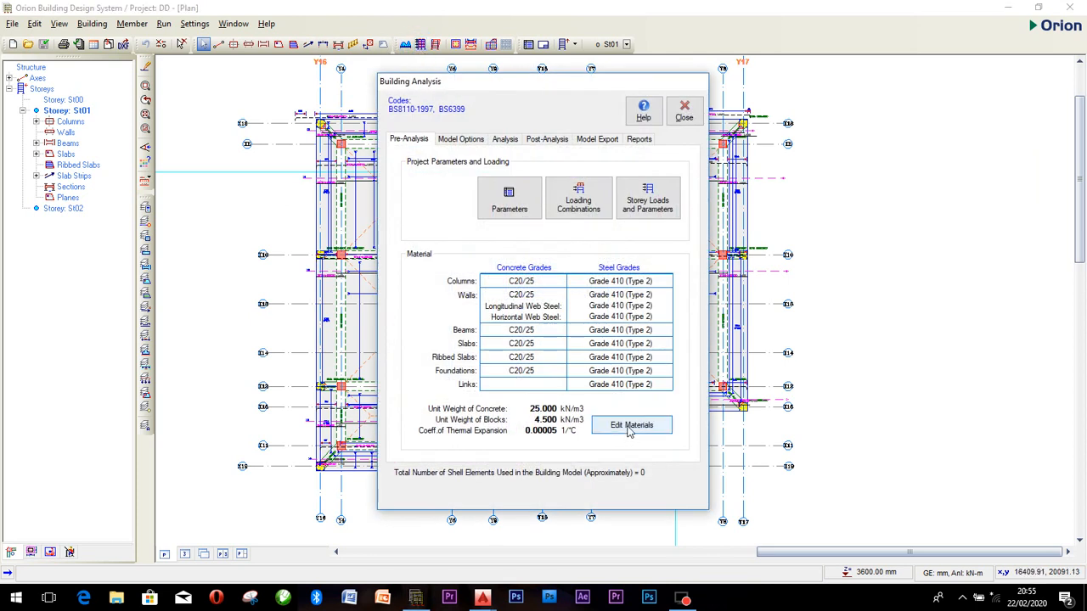
{"action": "left_click", "coordinate": [633, 426]}
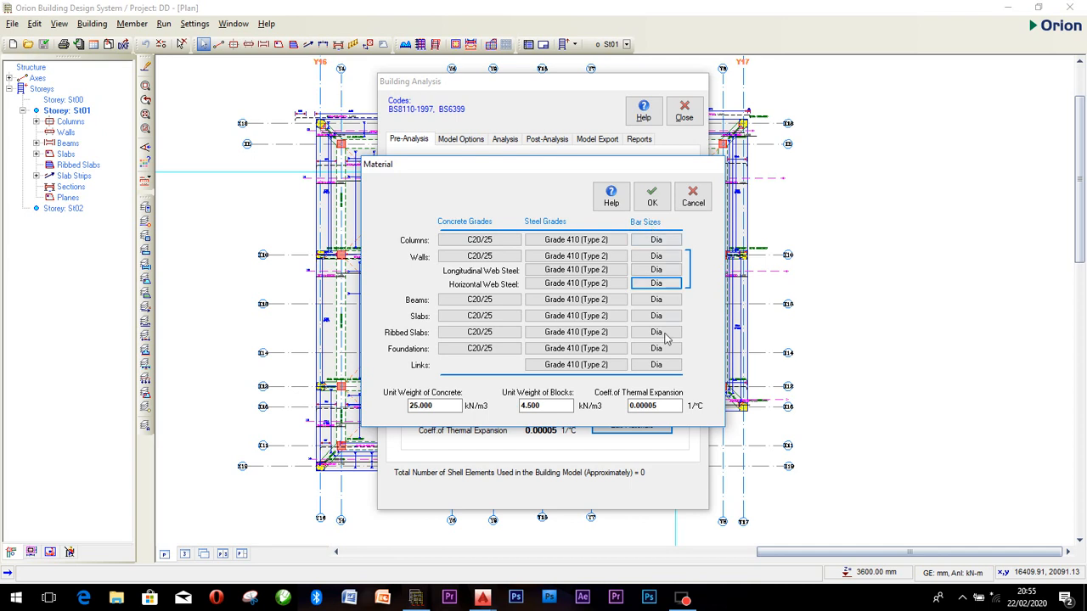
{"action": "left_click", "coordinate": [652, 200]}
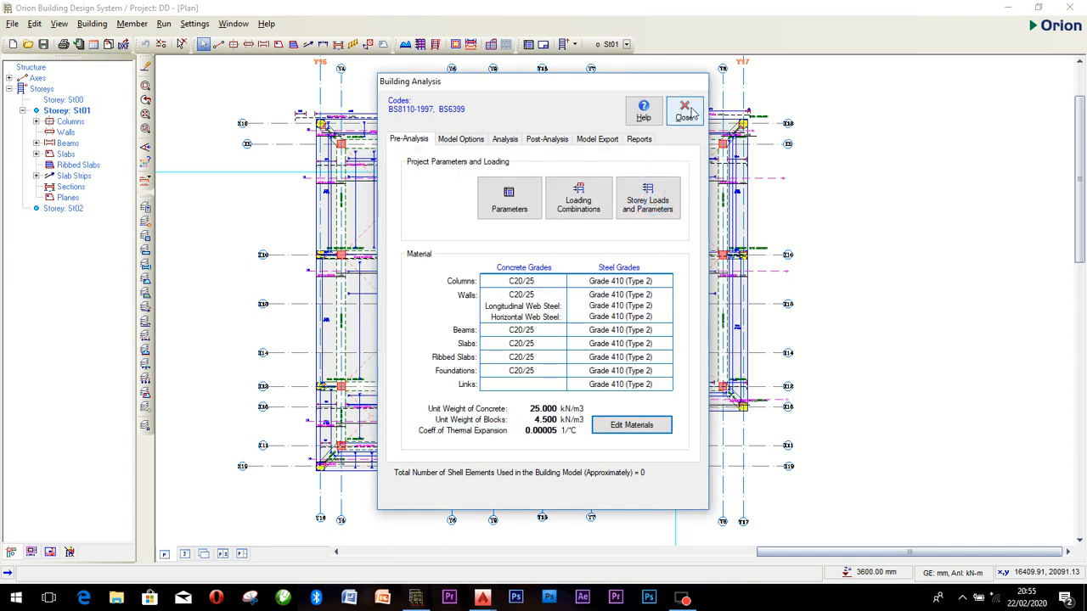
{"action": "left_click", "coordinate": [507, 141]}
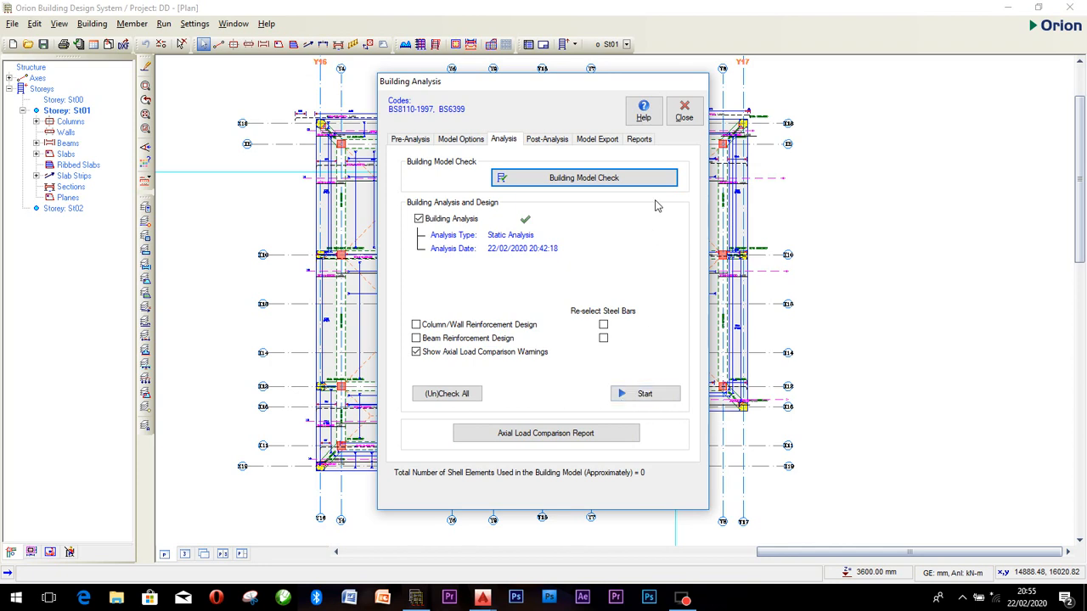
{"action": "left_click", "coordinate": [684, 113]}
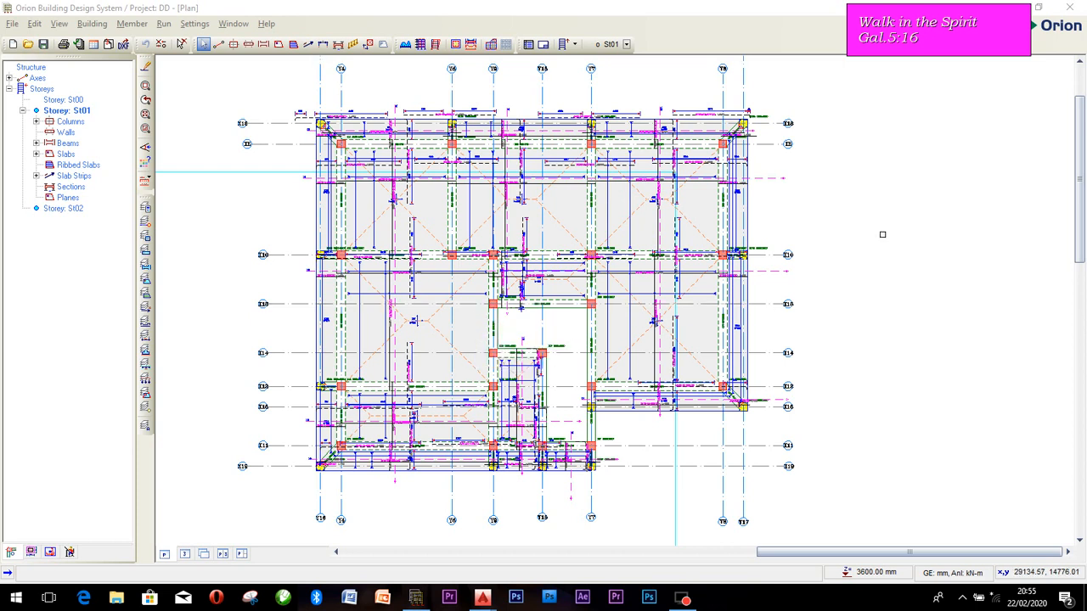
Step: Inspect the slab reinforcement layout on the St01 plan and display the whole building in the 3D view
{"action": "left_click", "coordinate": [889, 230]}
{"action": "scroll", "coordinate": [594, 242], "scroll_direction": "up", "scroll_amount": 1}
{"action": "scroll", "coordinate": [595, 242], "scroll_direction": "up", "scroll_amount": 1}
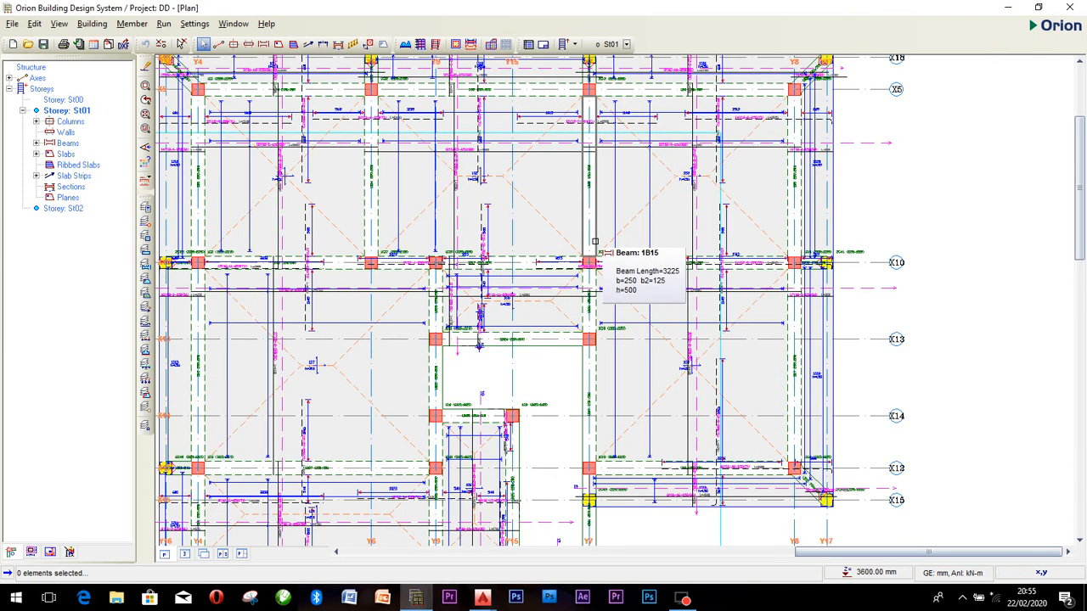
{"action": "scroll", "coordinate": [595, 242], "scroll_direction": "down", "scroll_amount": 2}
{"action": "scroll", "coordinate": [516, 201], "scroll_direction": "up", "scroll_amount": 2}
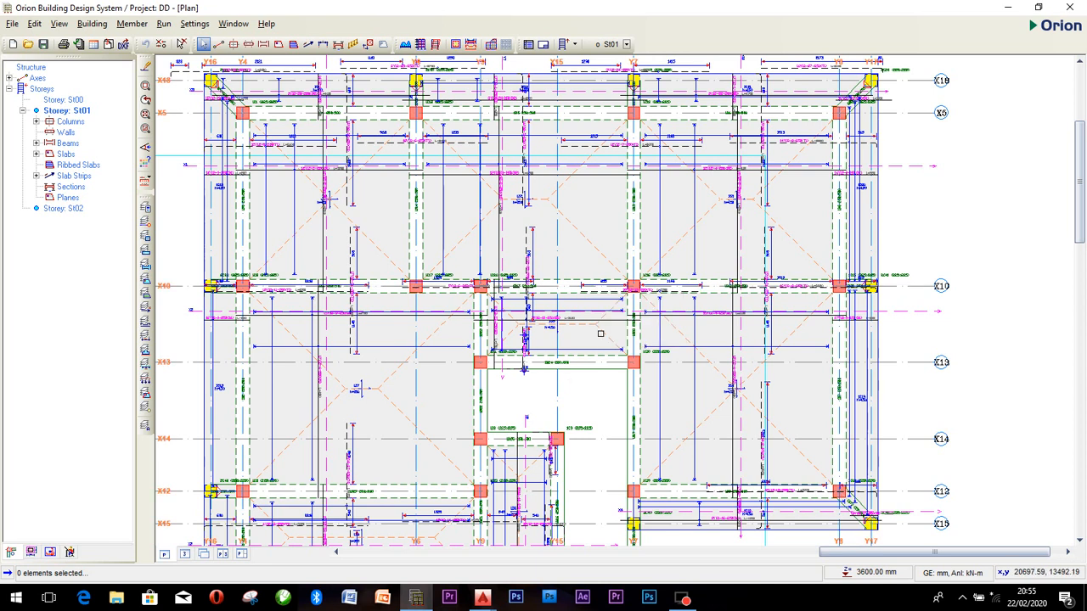
{"action": "scroll", "coordinate": [601, 334], "scroll_direction": "down", "scroll_amount": 2}
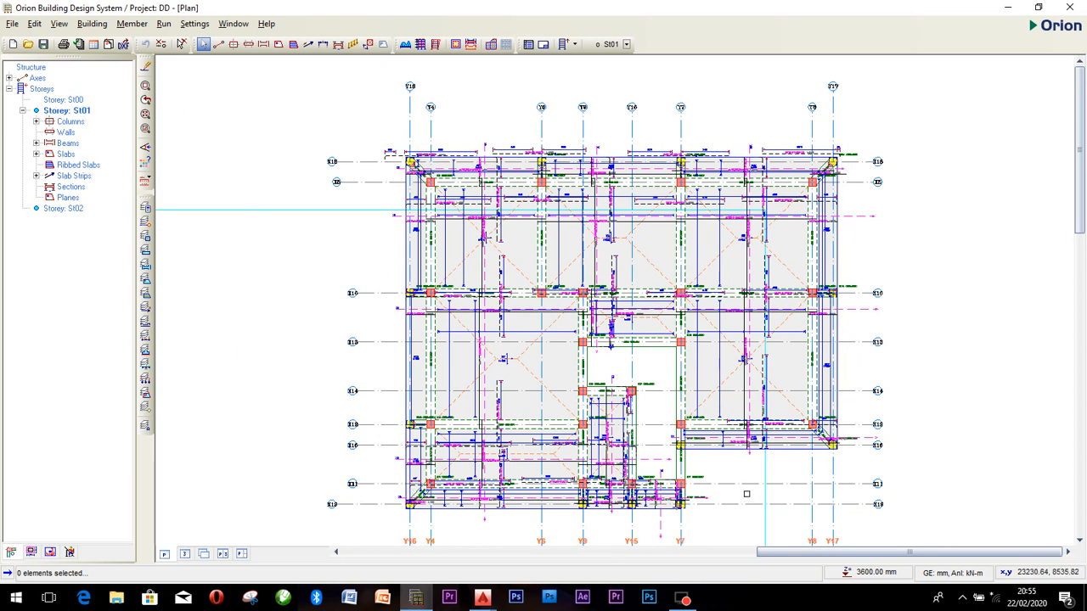
{"action": "scroll", "coordinate": [736, 331], "scroll_direction": "up", "scroll_amount": 1}
{"action": "left_click", "coordinate": [184, 554]}
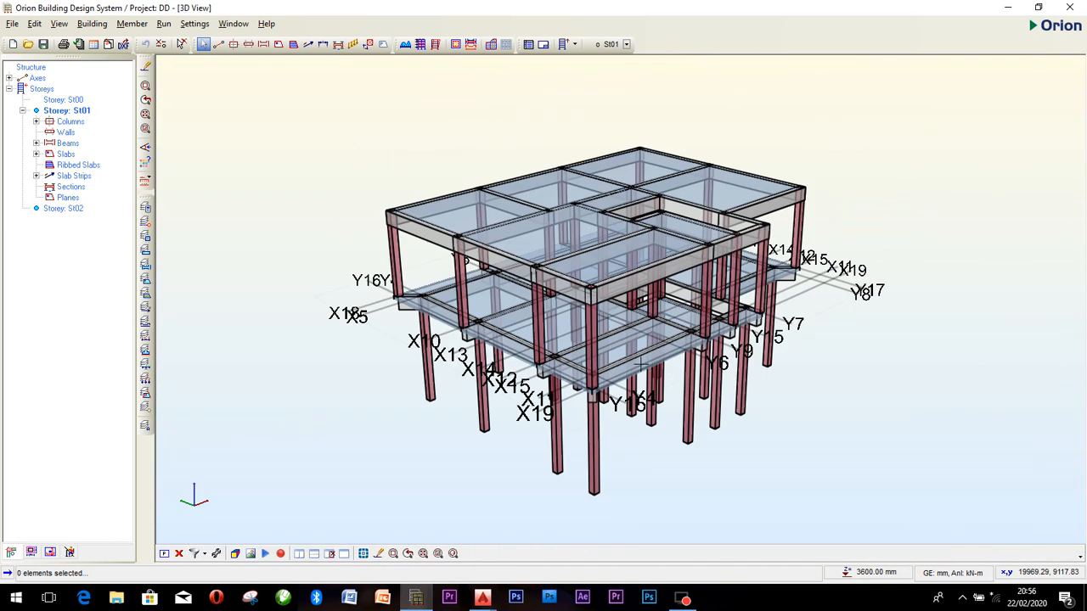
{"action": "scroll", "coordinate": [644, 355], "scroll_direction": "up", "scroll_amount": 1}
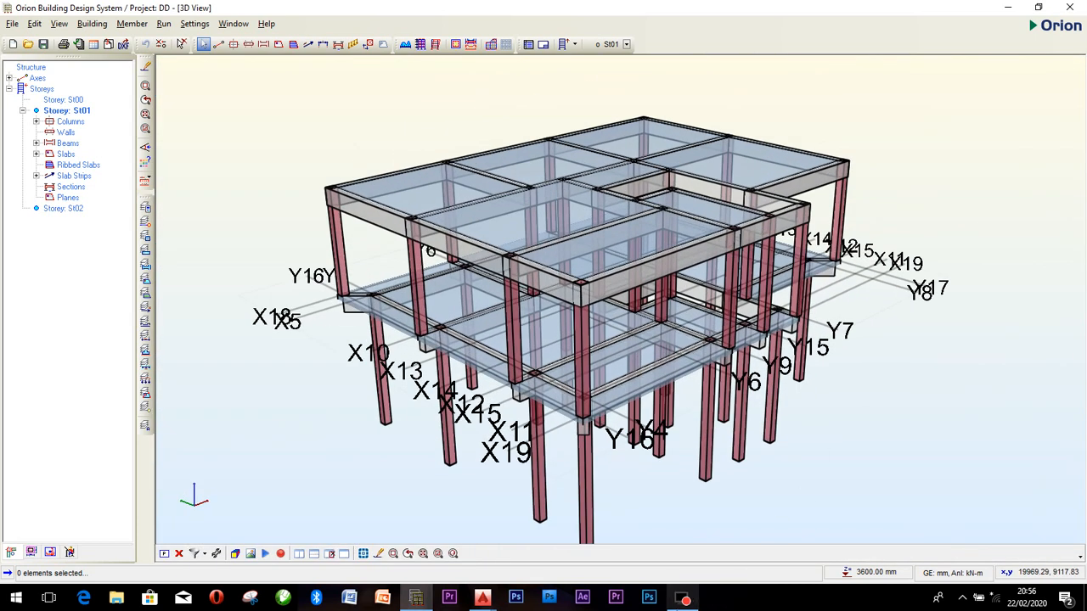